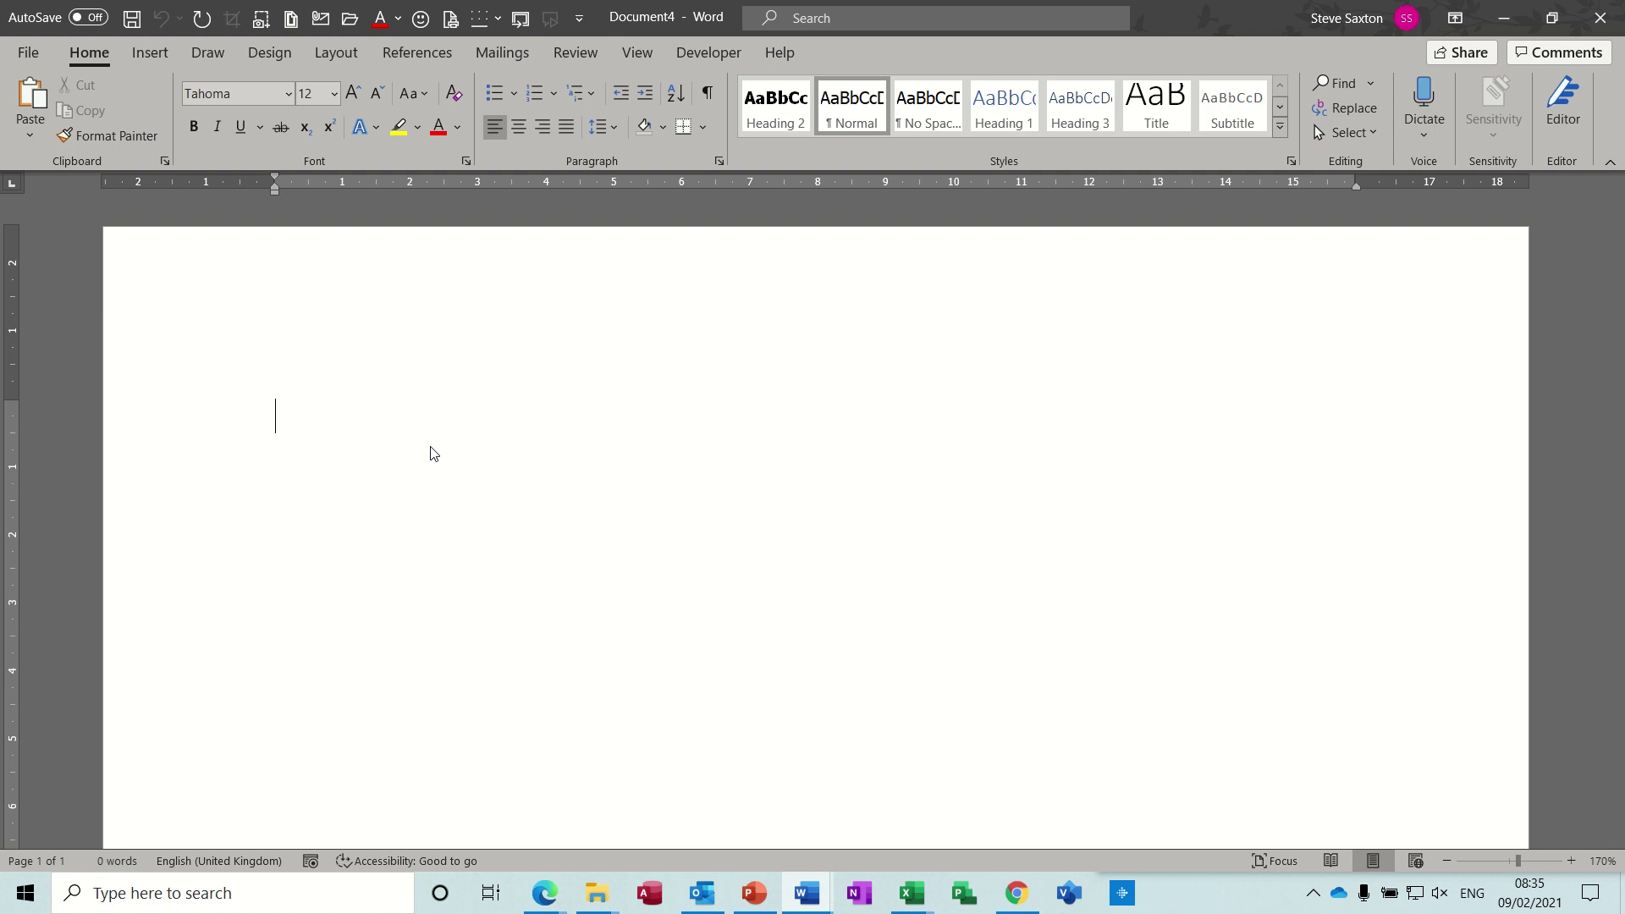
Insert a blank embedded Excel spreadsheet from the Insert tab's Table menu.
{"action": "left_click", "coordinate": [148, 54]}
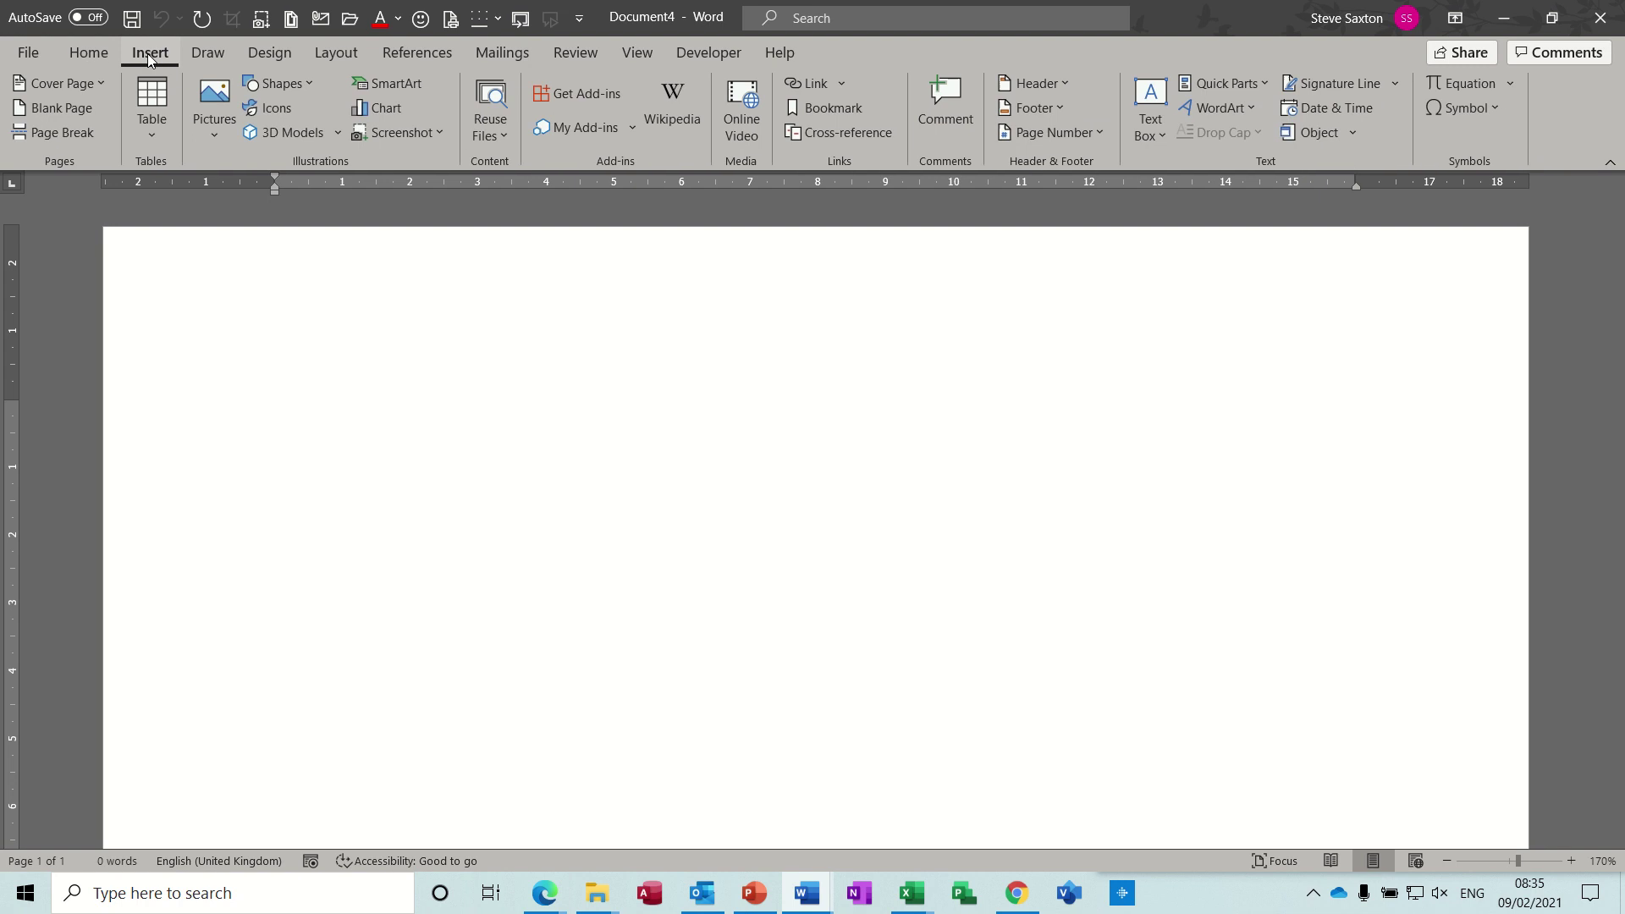
{"action": "left_click", "coordinate": [160, 133]}
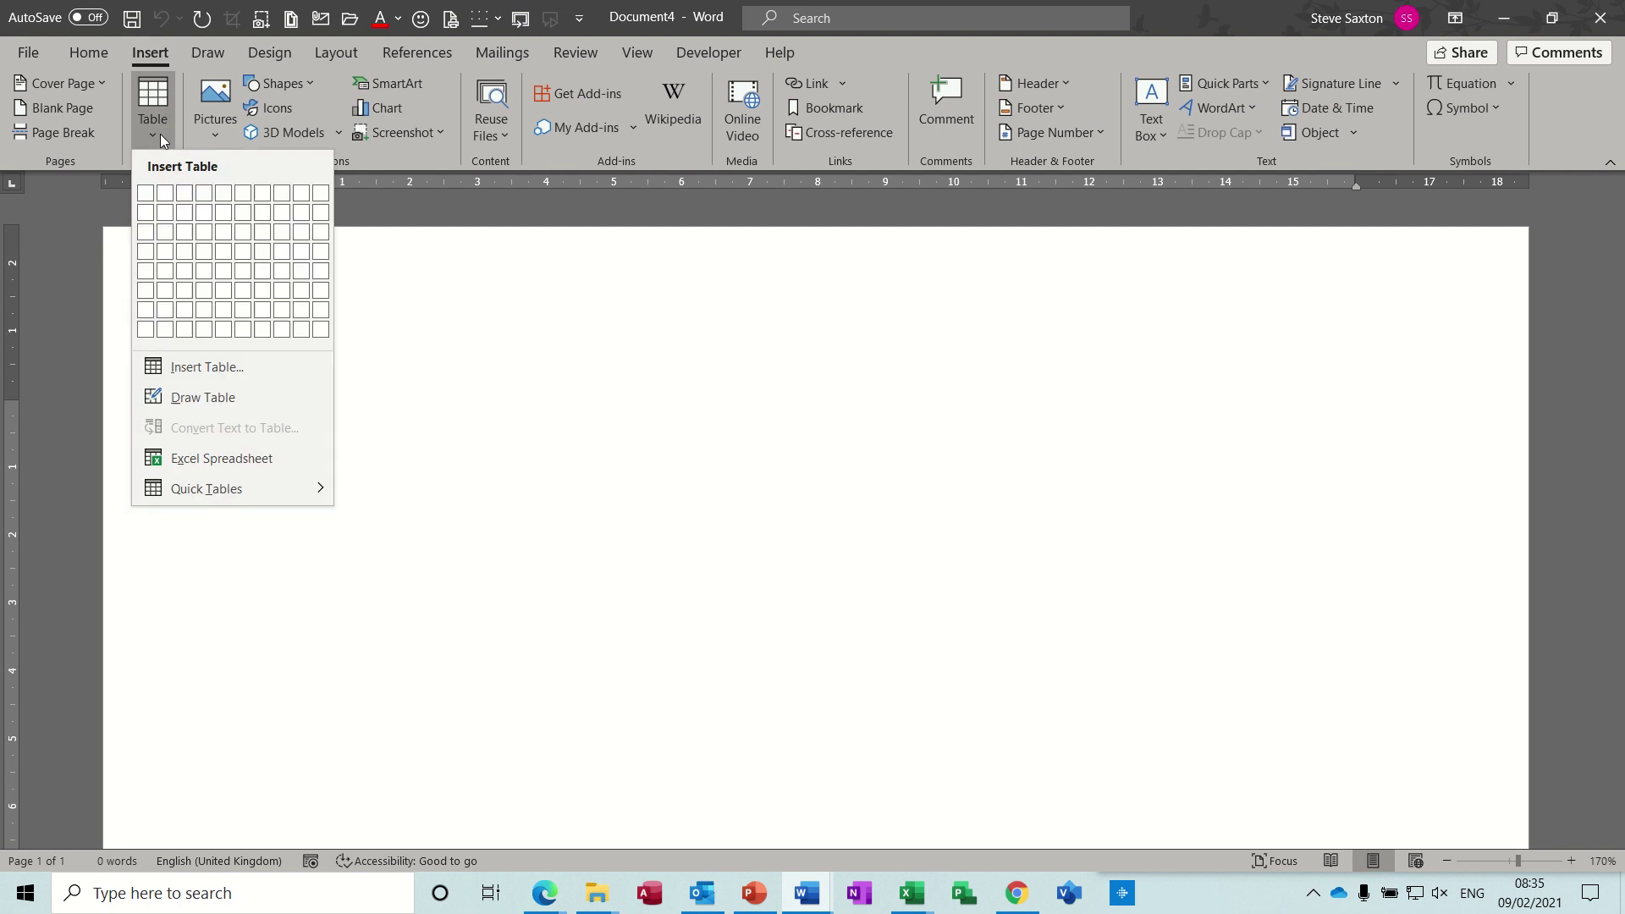
{"action": "left_click", "coordinate": [195, 461]}
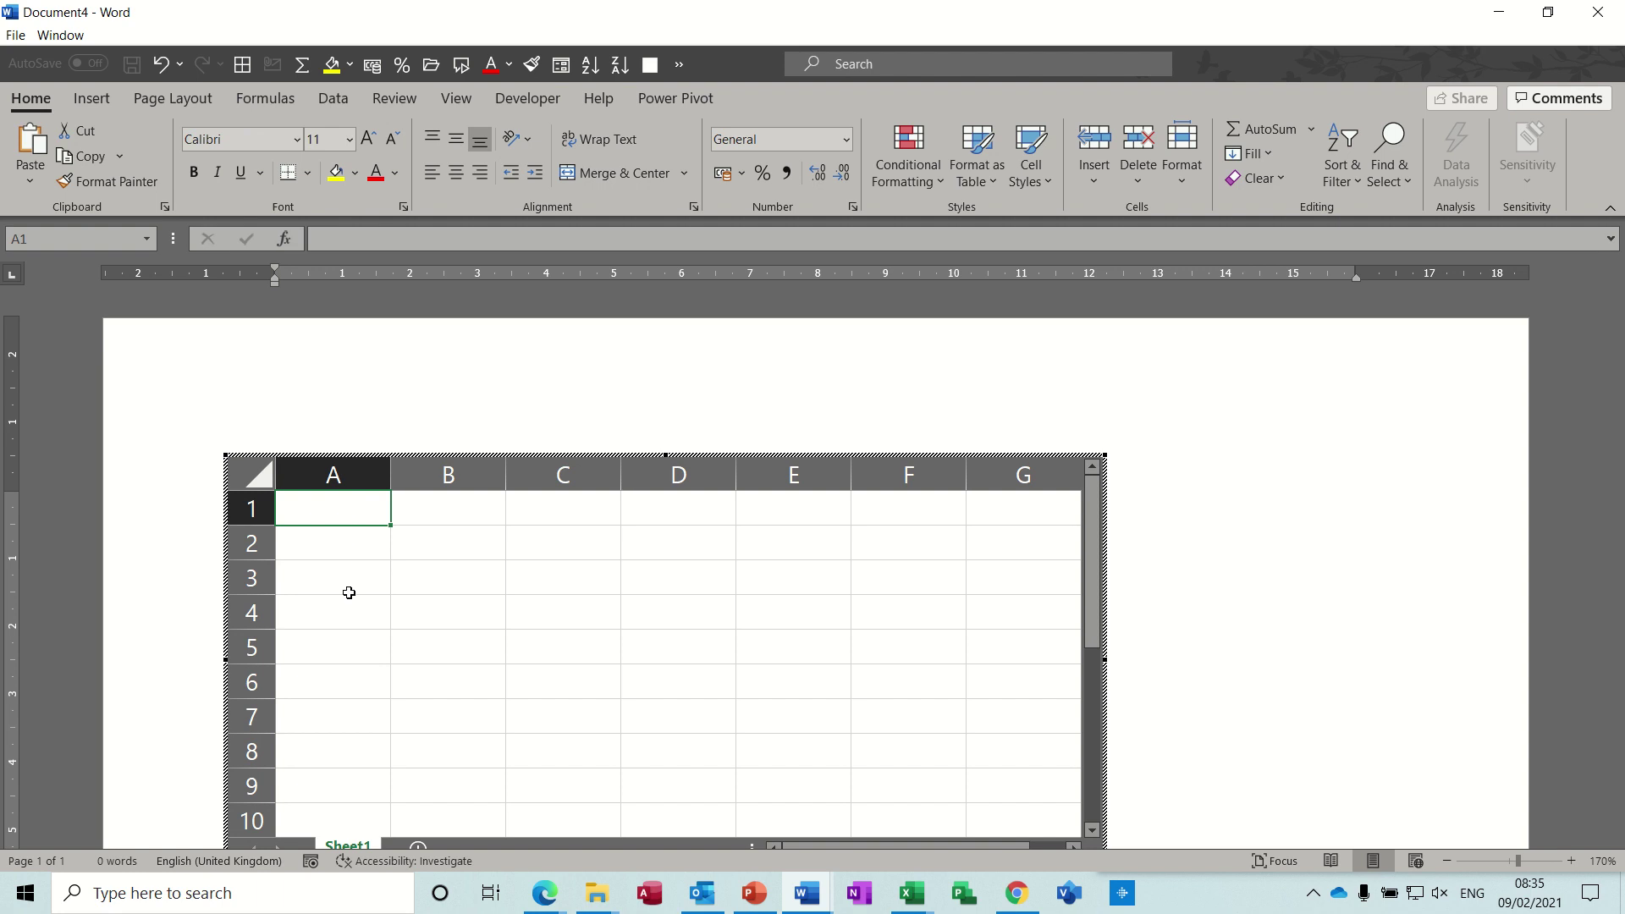
Enter 12, 23, 23, 23 in A1:A4 and an AutoSum total of 81 in A5.
{"action": "type", "text": "12"}
{"action": "key", "text": "Return"}
{"action": "type", "text": "23"}
{"action": "key", "text": "Return"}
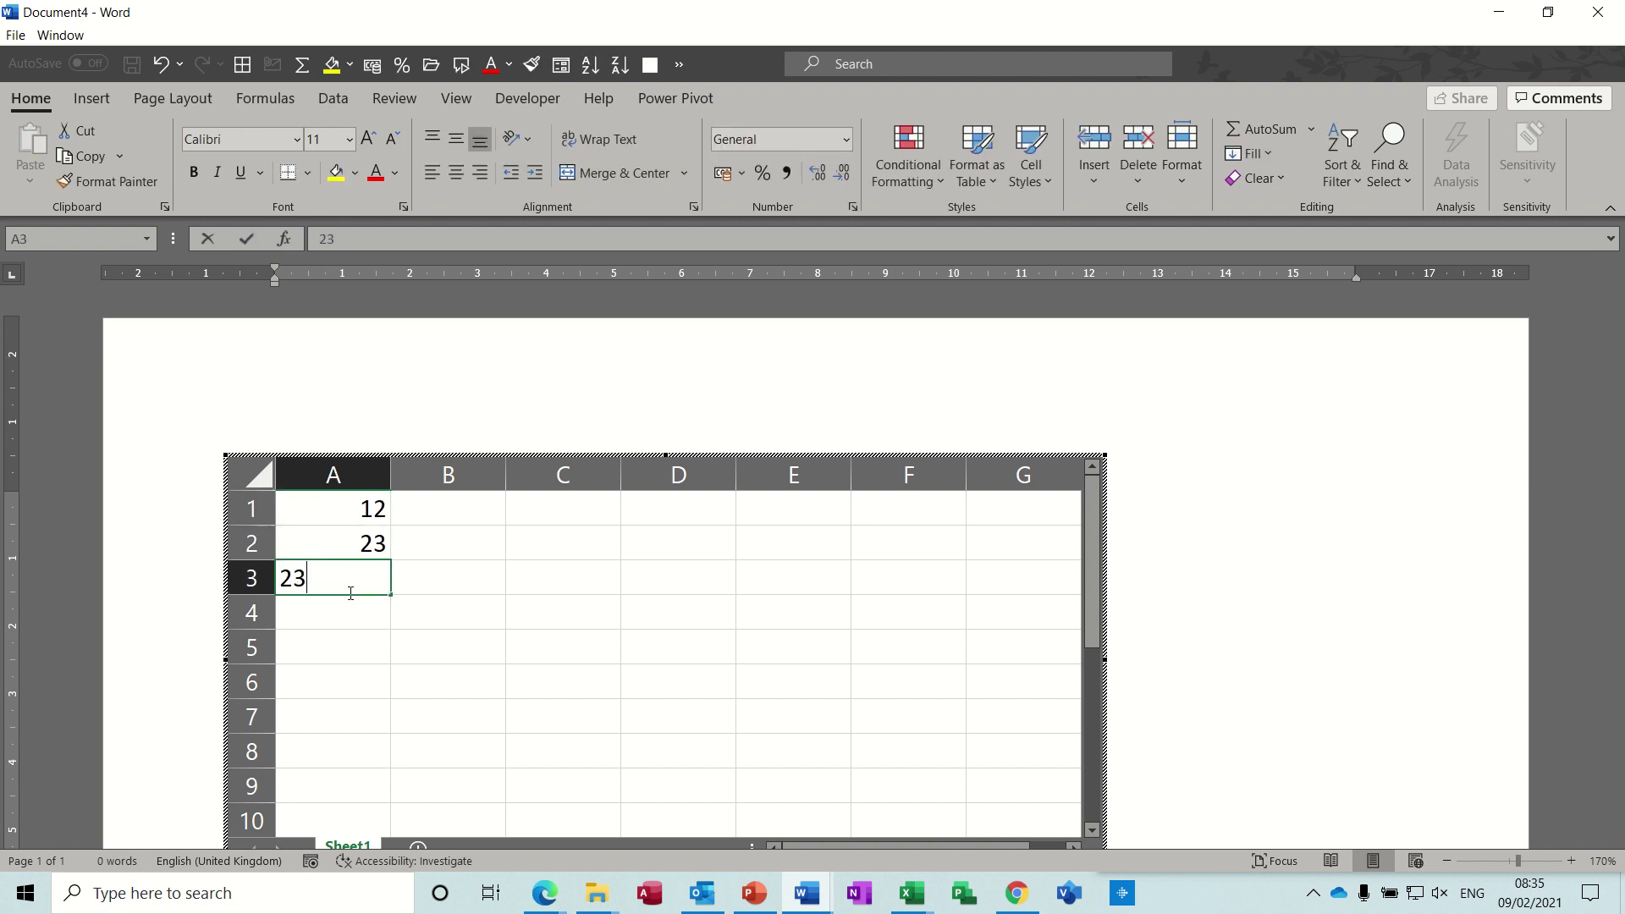
{"action": "type", "text": "23"}
{"action": "key", "text": "Return"}
{"action": "type", "text": "23"}
{"action": "key", "text": "Return"}
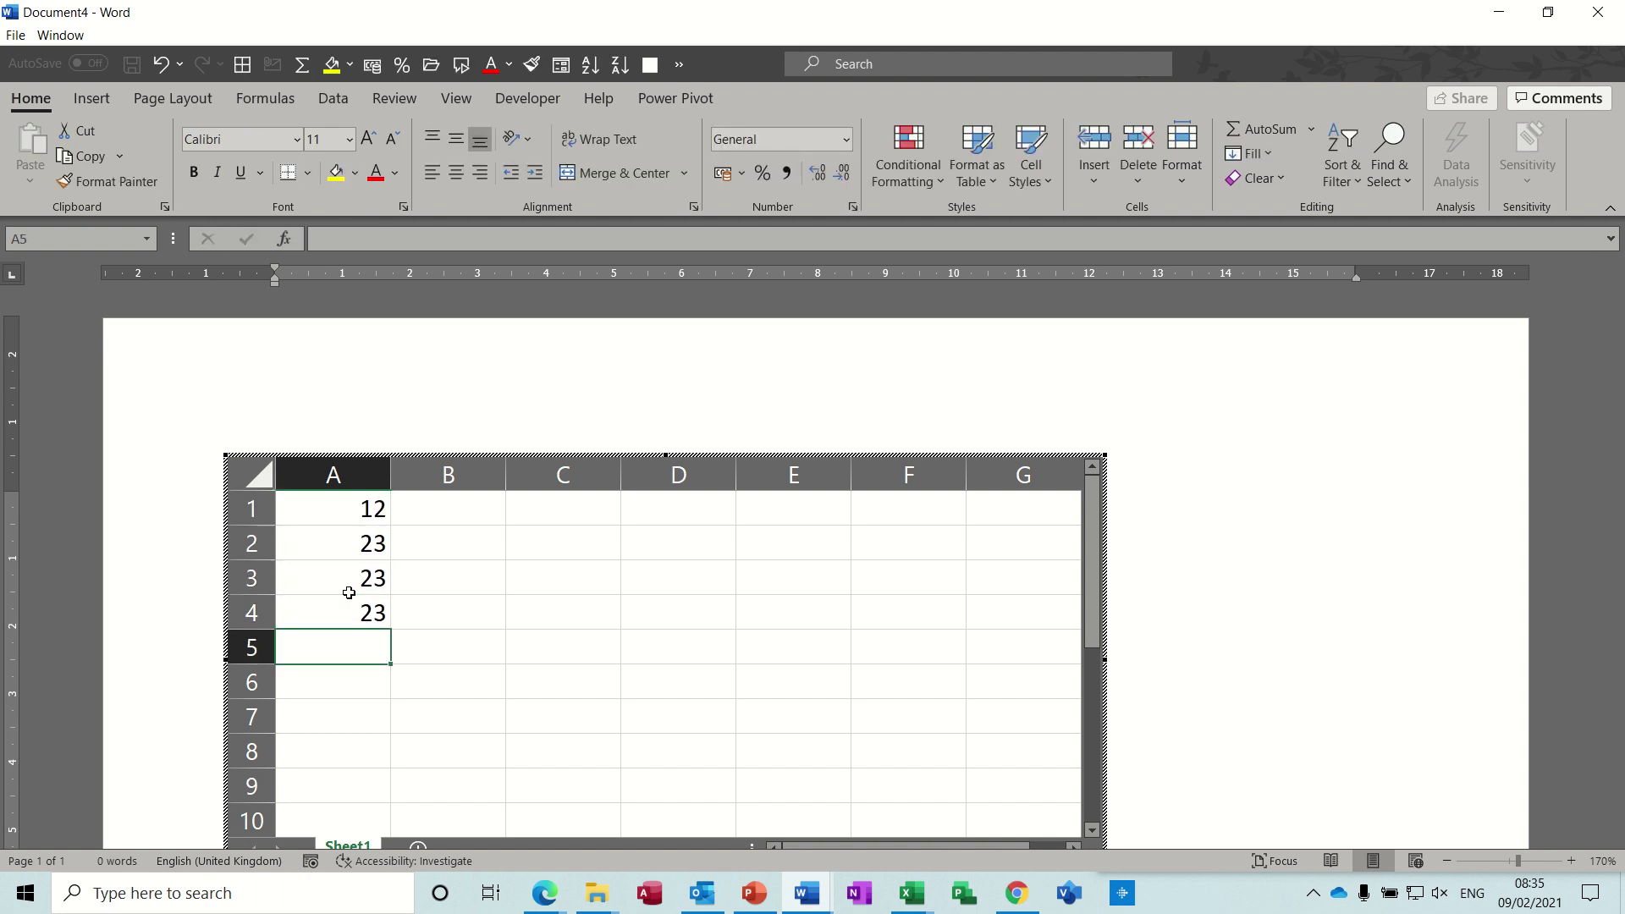
{"action": "key", "text": "alt+equal"}
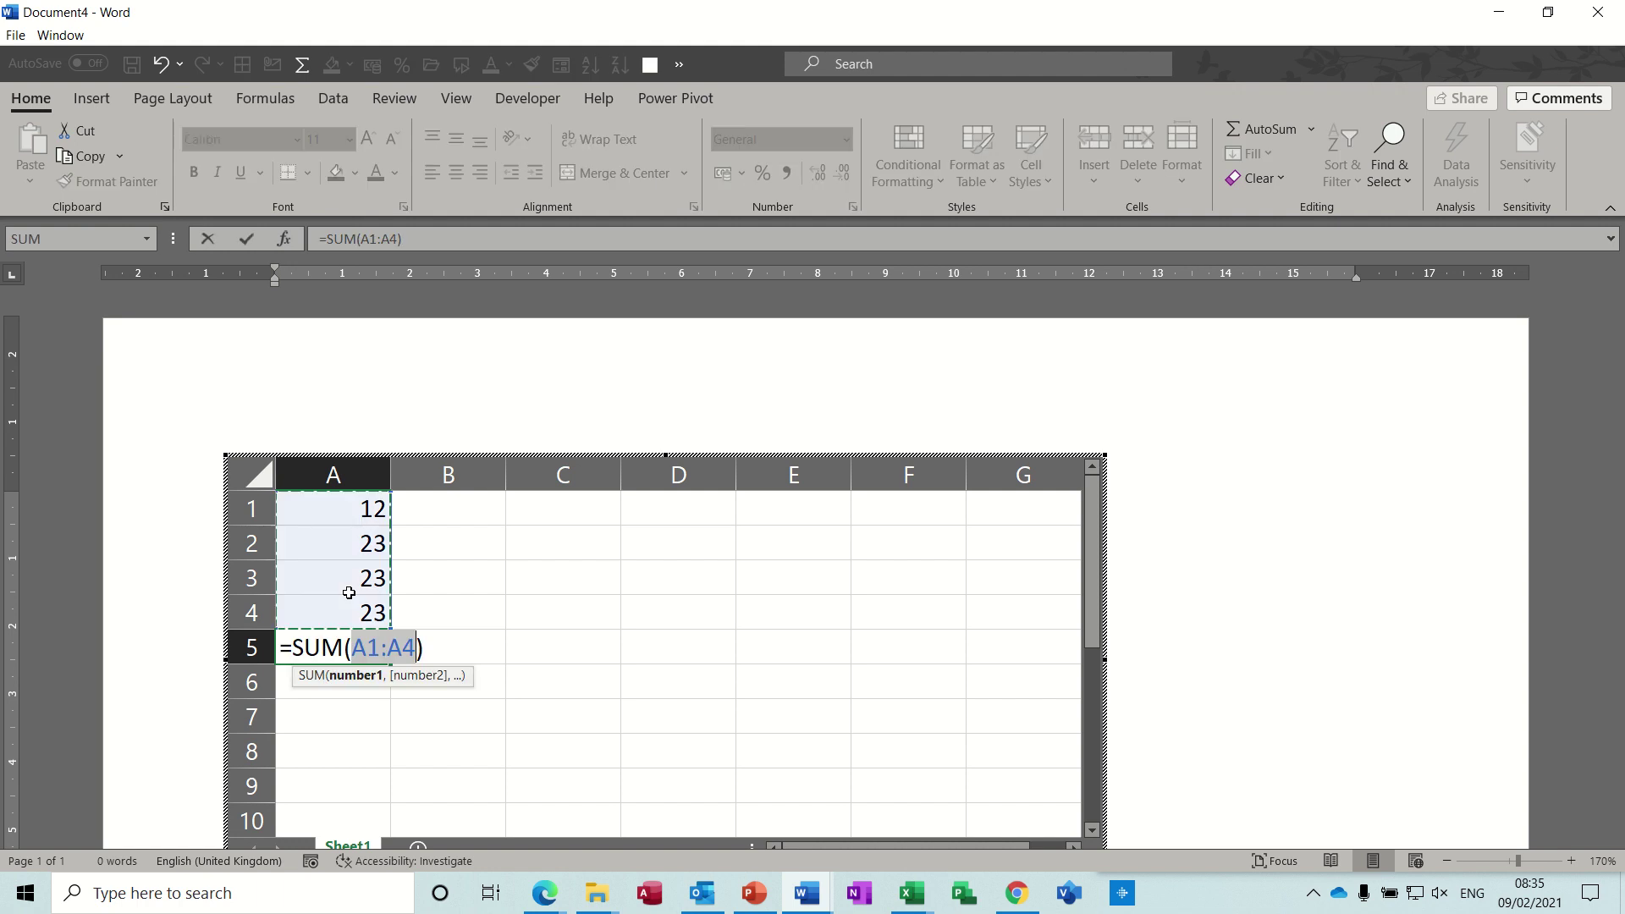
{"action": "key", "text": "Return"}
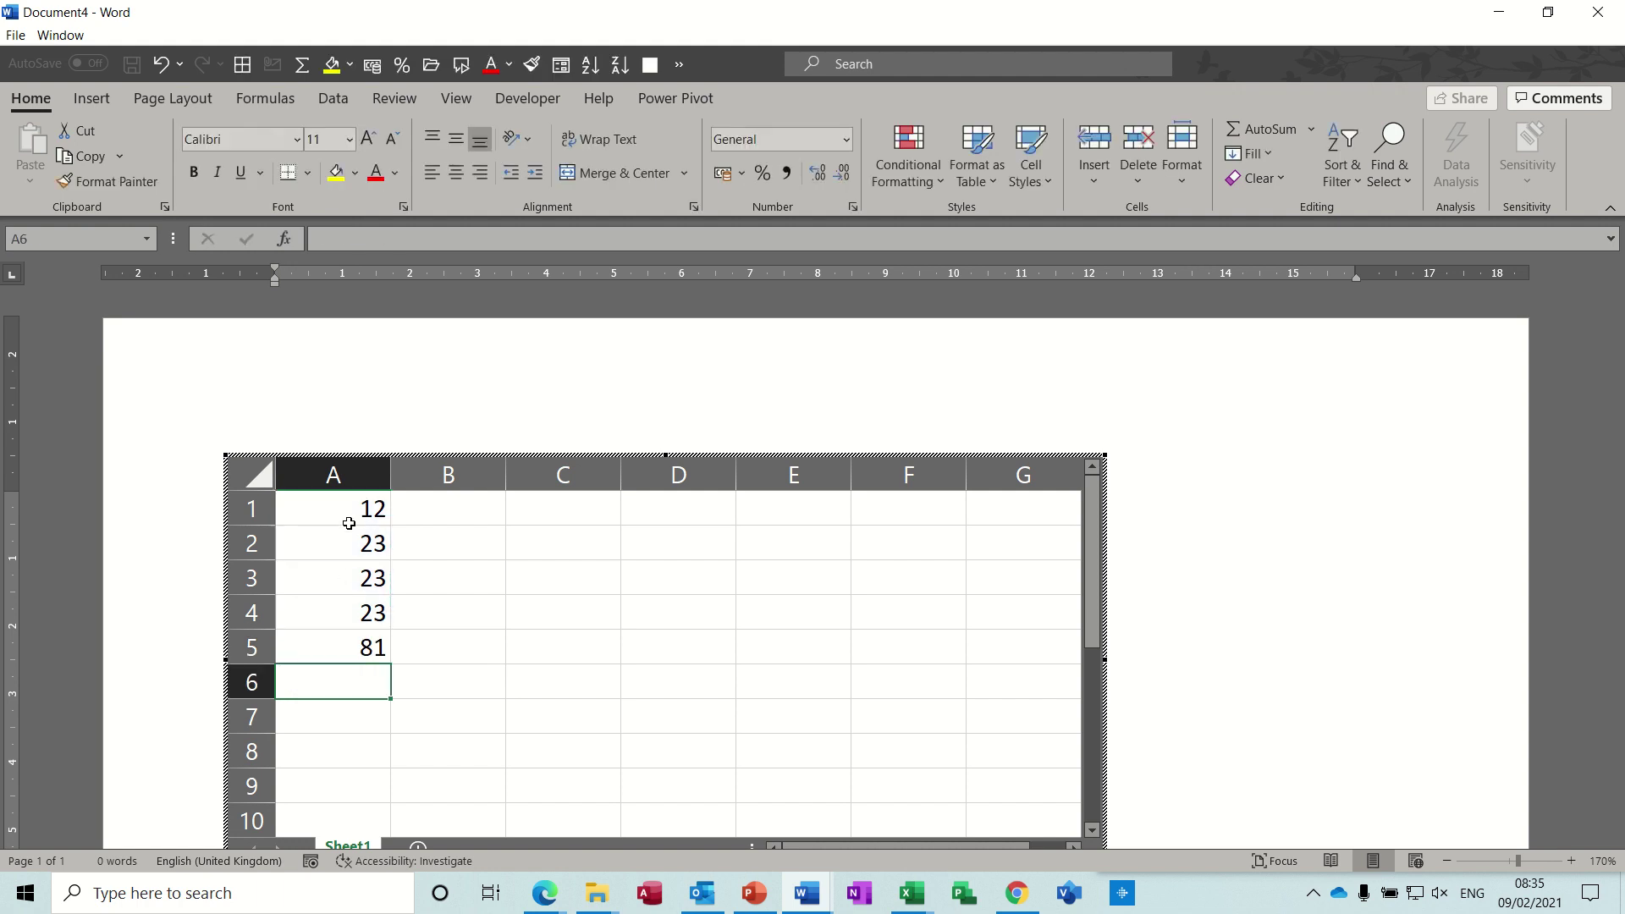
Fill A1:A4 yellow and apply pound Accounting format to A1:A5, showing £12.00 to £81.00.
{"action": "left_click_drag", "start_coordinate": [352, 514], "coordinate": [349, 603]}
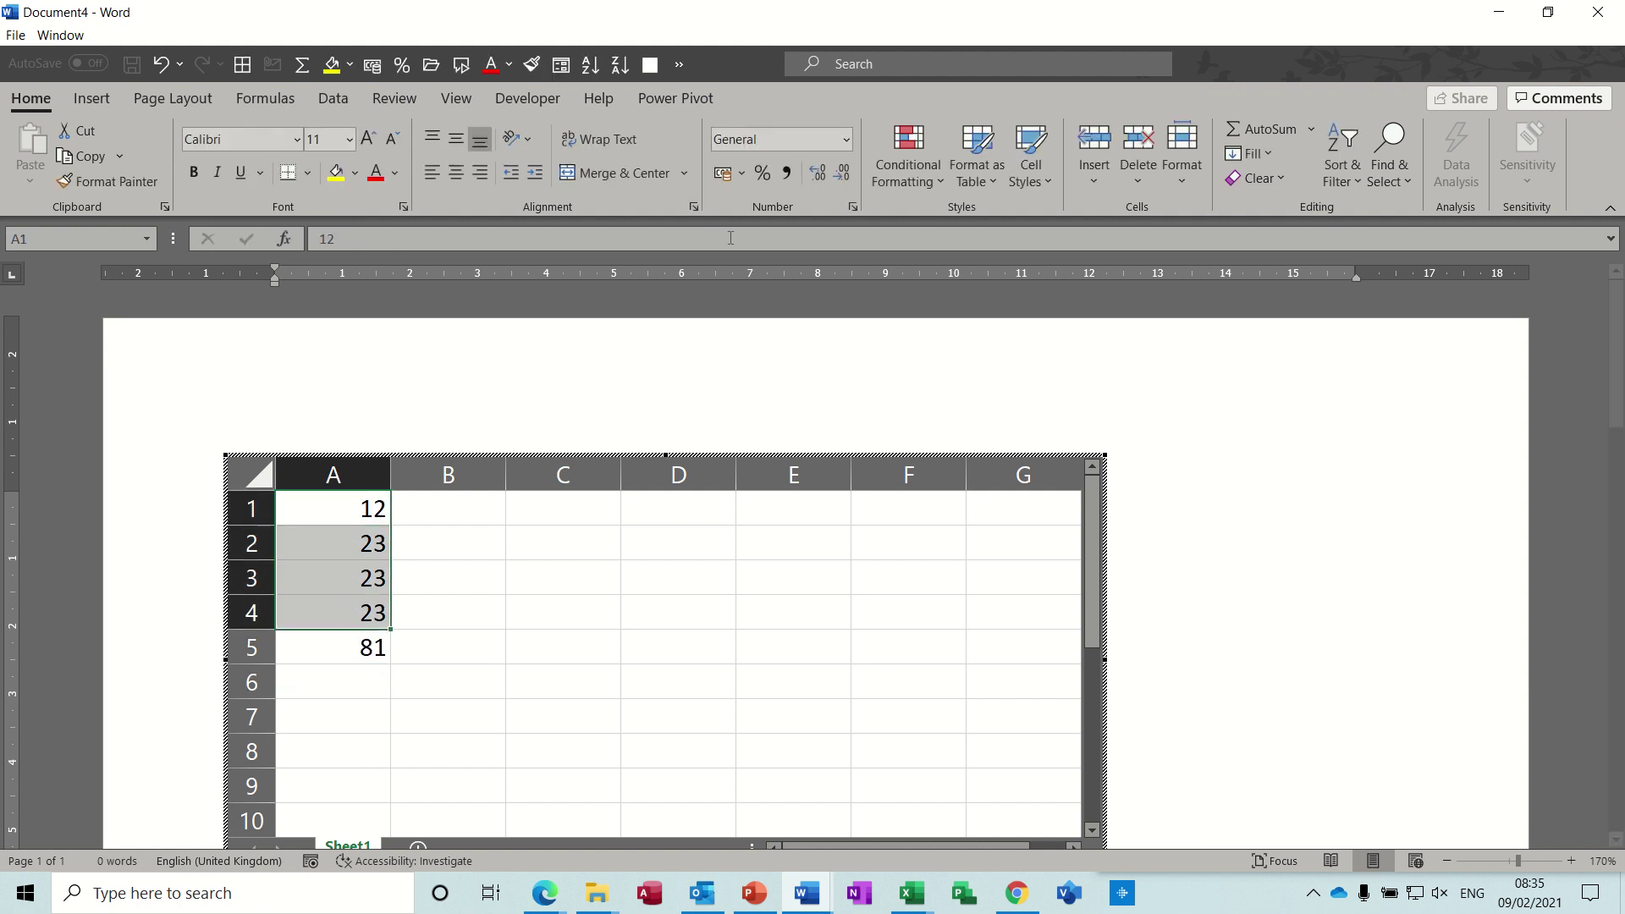
{"action": "left_click", "coordinate": [337, 180]}
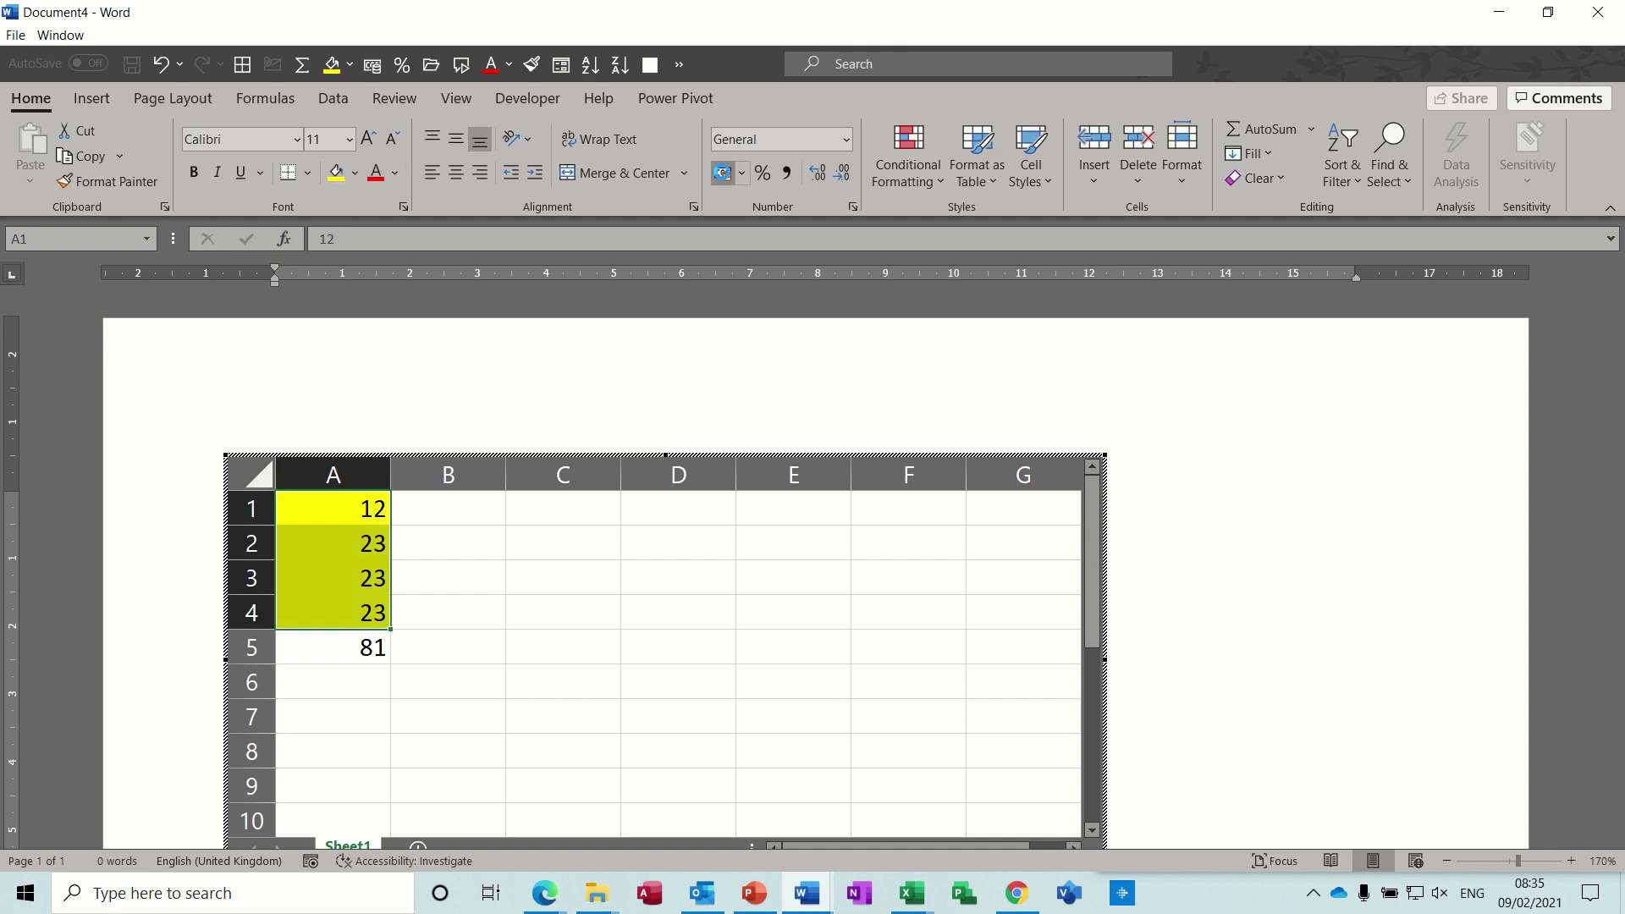
{"action": "left_click", "coordinate": [723, 174]}
{"action": "left_click", "coordinate": [313, 645]}
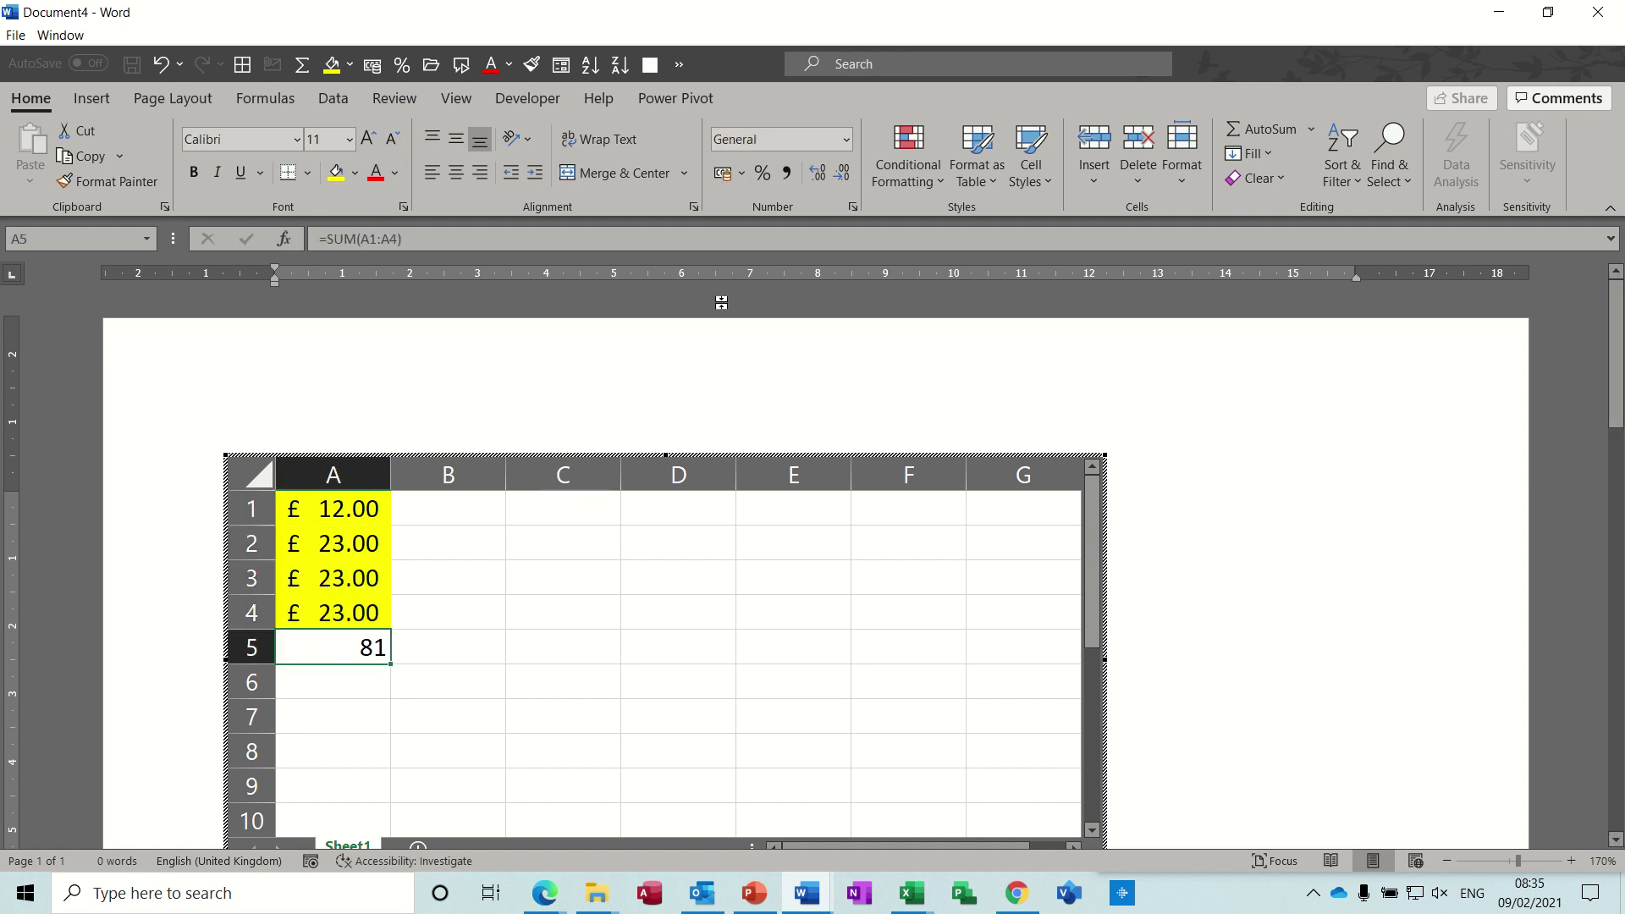
{"action": "left_click", "coordinate": [724, 174]}
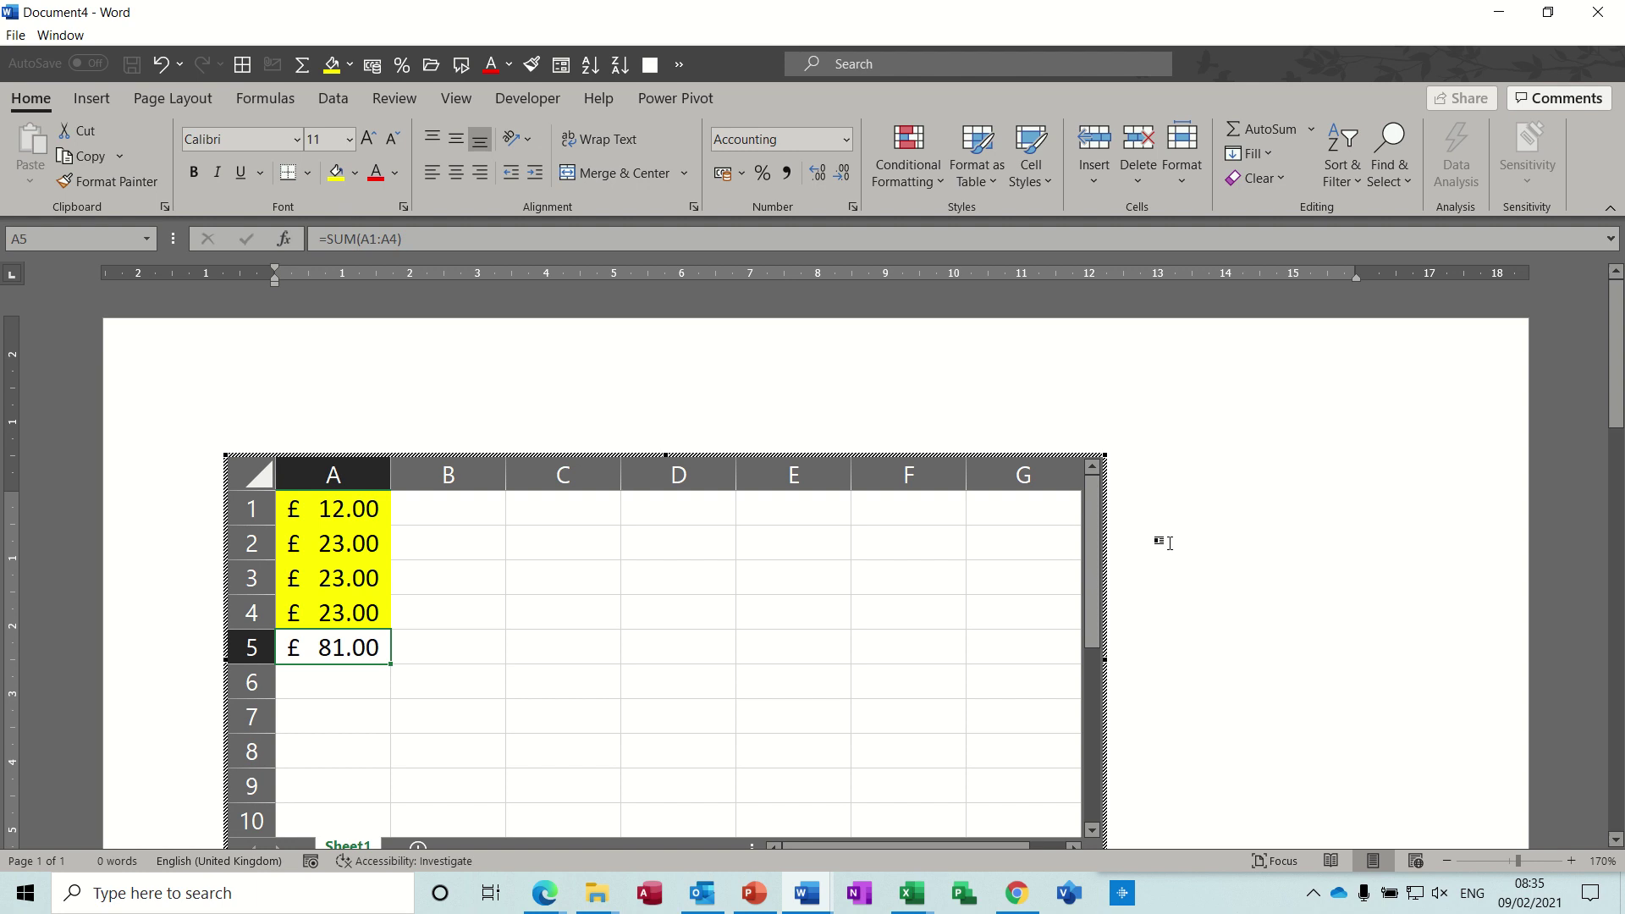
Leave sheet editing, return to Document4, and drag the worksheet object's corner to shrink it.
{"action": "left_click", "coordinate": [1205, 544]}
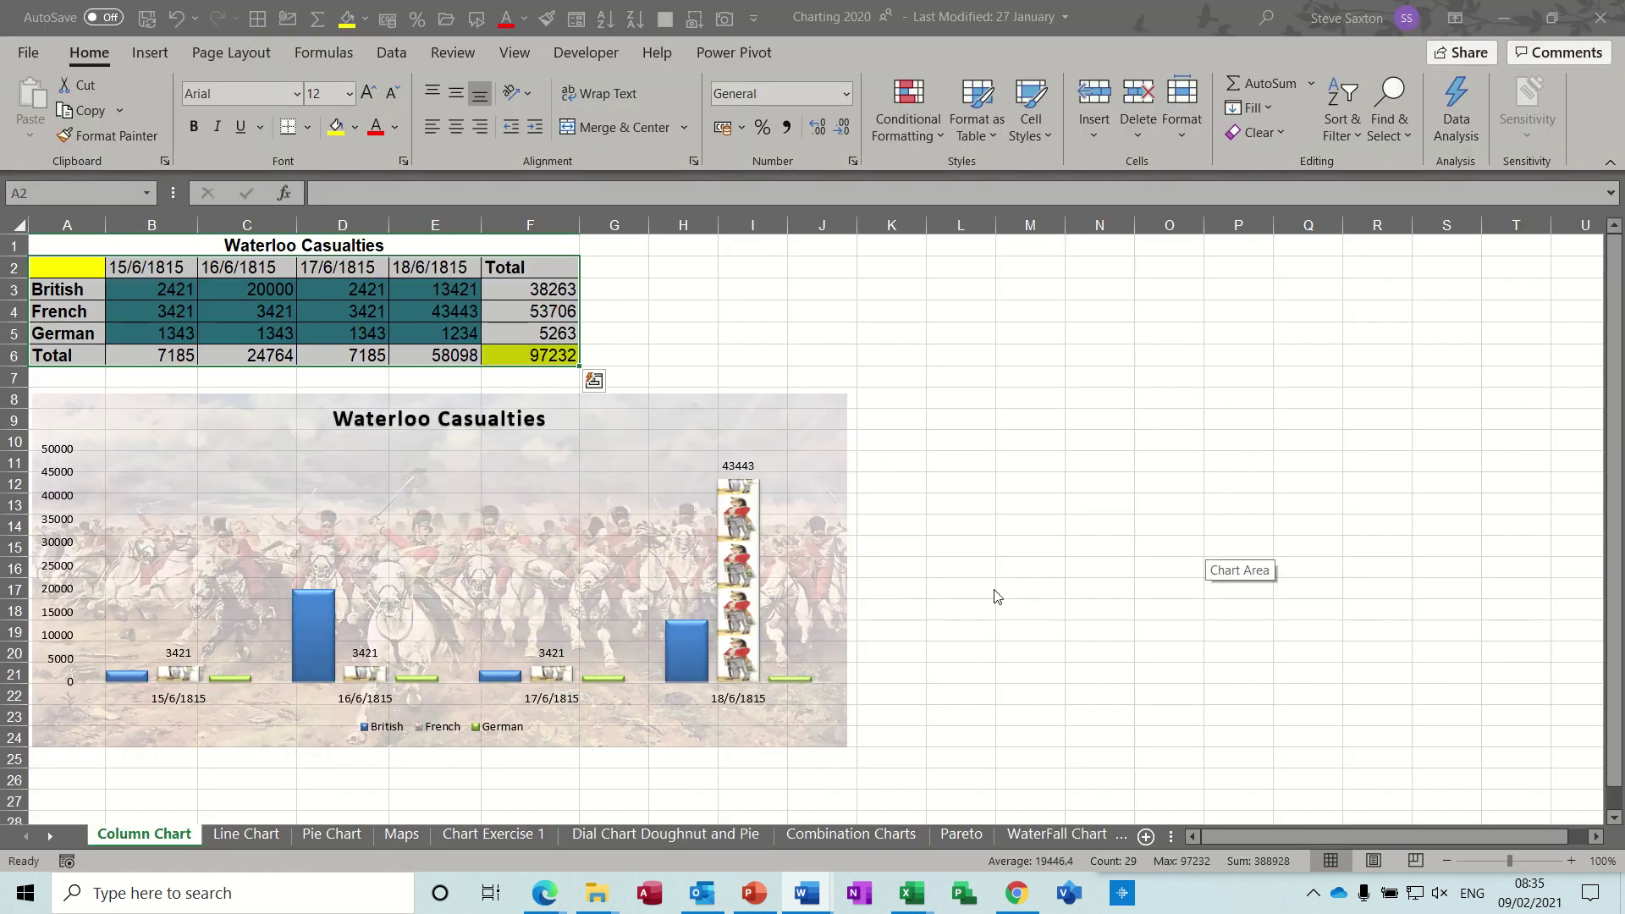
{"action": "mouse_move", "coordinate": [817, 890]}
{"action": "left_click", "coordinate": [859, 853]}
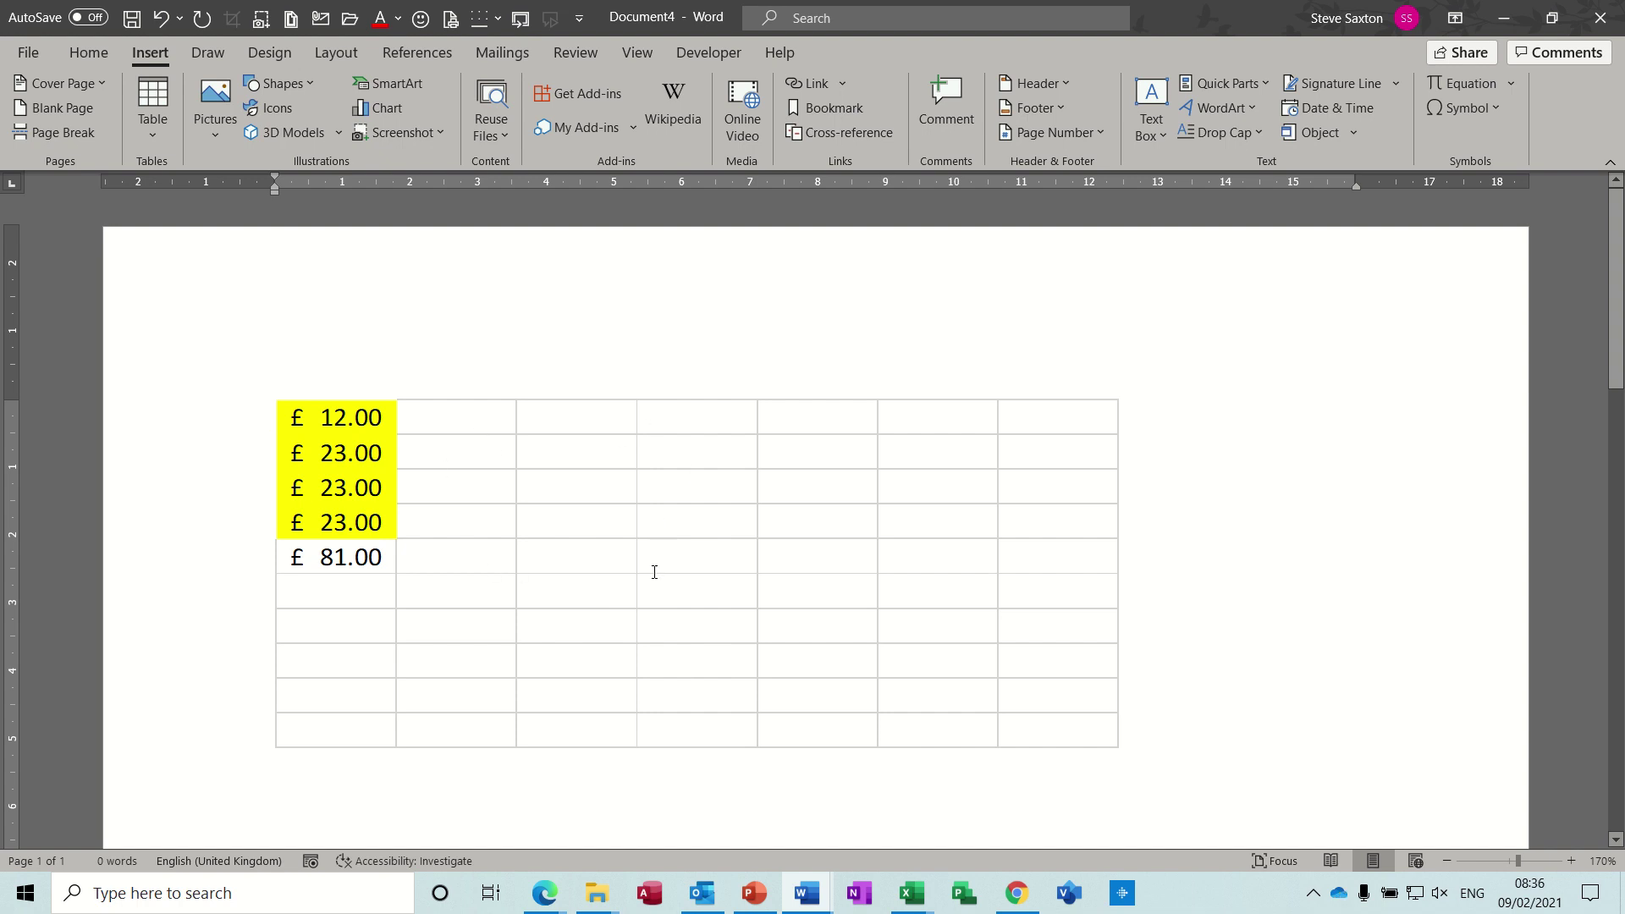
{"action": "left_click", "coordinate": [1098, 737]}
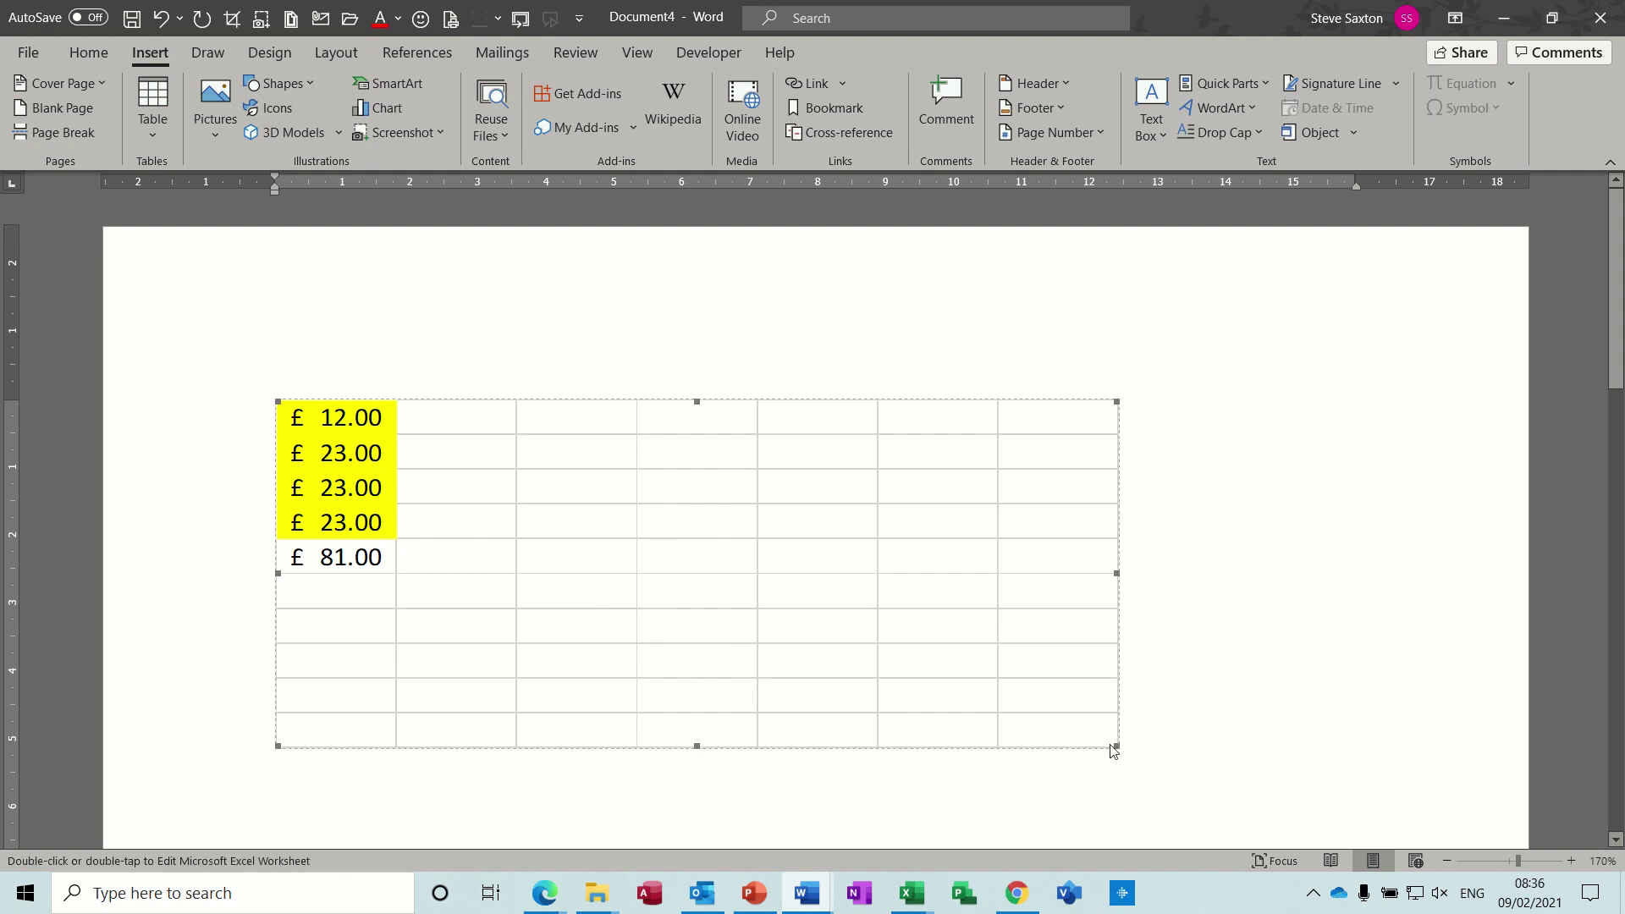
{"action": "left_click_drag", "start_coordinate": [1117, 744], "coordinate": [867, 660]}
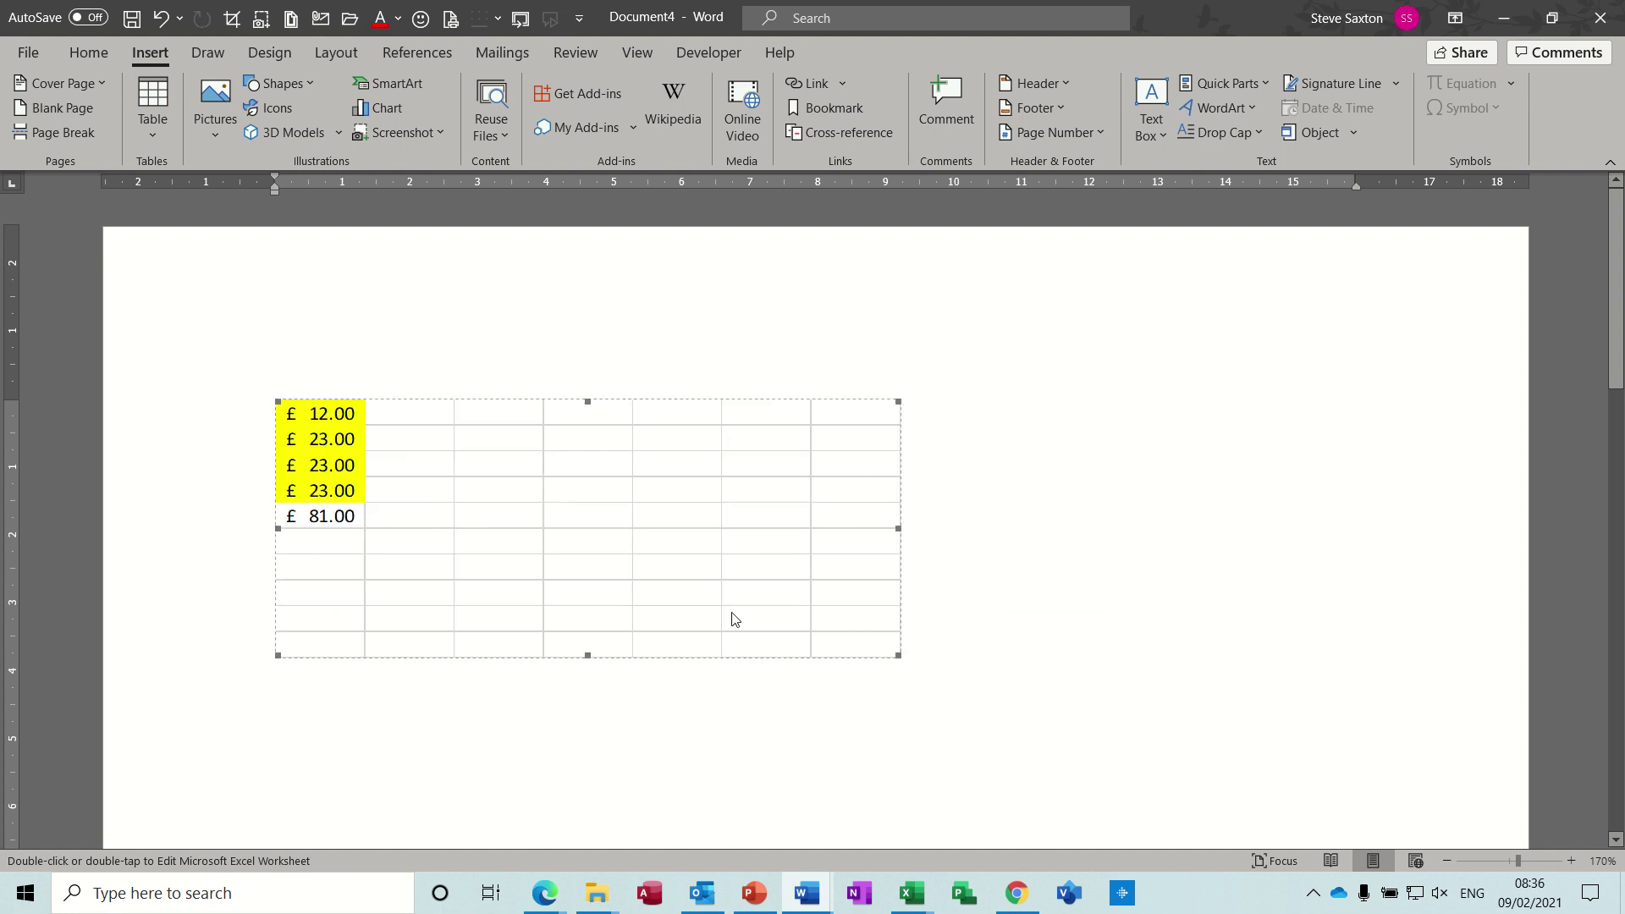
Crop the embedded worksheet's visible area to 5 rows by 2 columns.
{"action": "double_click", "coordinate": [641, 519]}
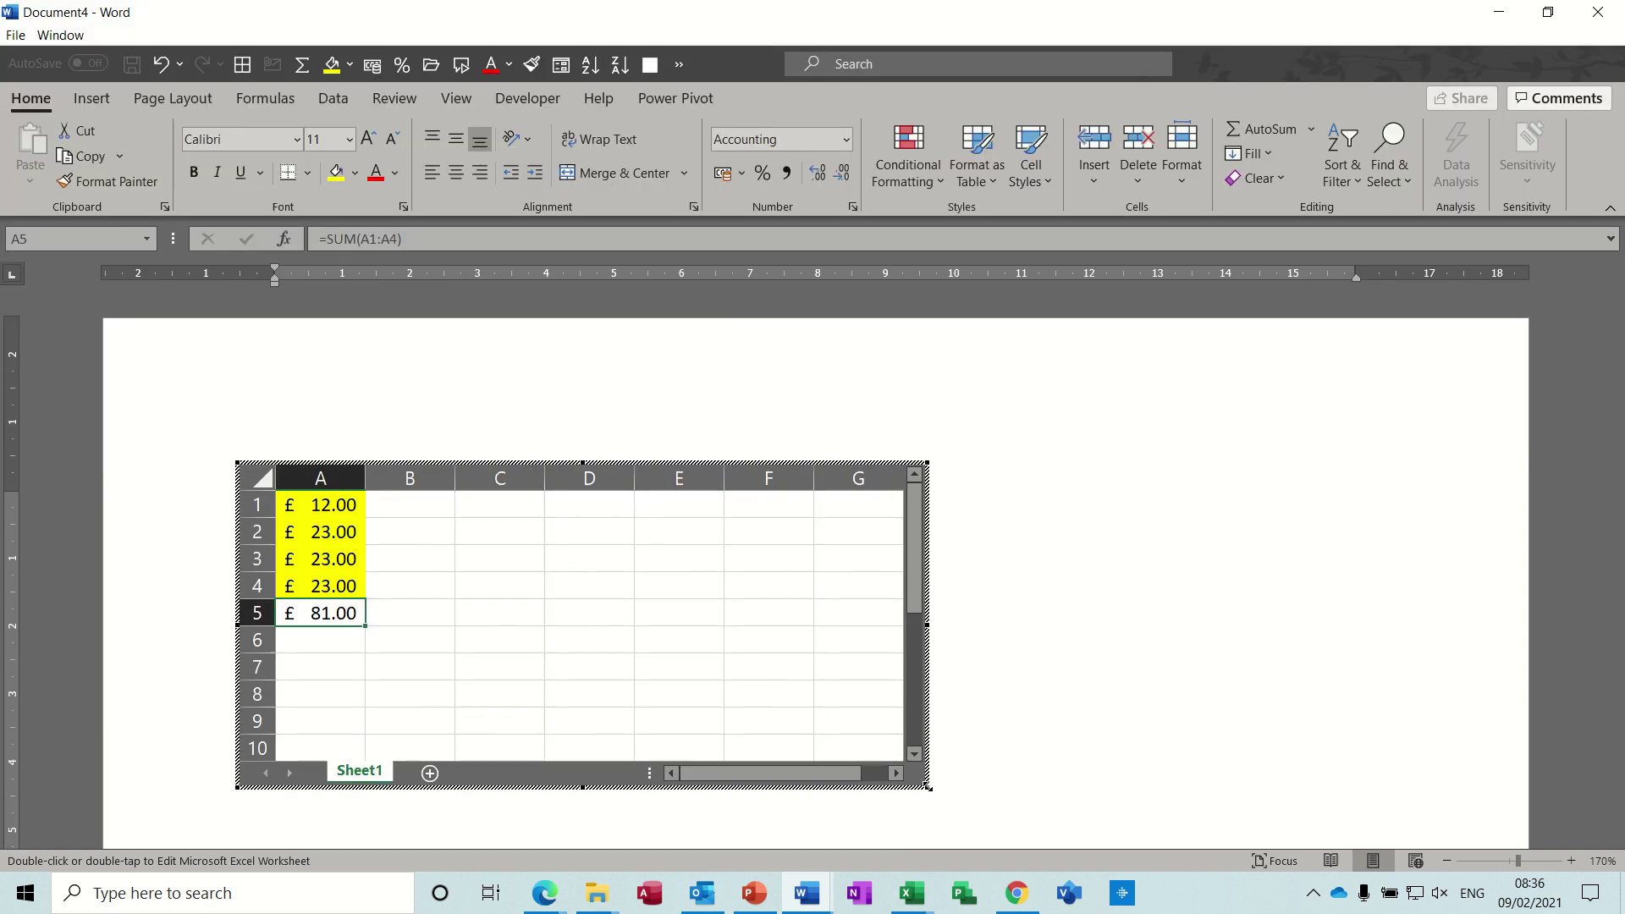
{"action": "left_click_drag", "start_coordinate": [929, 787], "coordinate": [454, 659]}
{"action": "left_click", "coordinate": [759, 598]}
Switch to the Charting 2020 workbook and back to Document4.
{"action": "key", "text": "alt+Tab"}
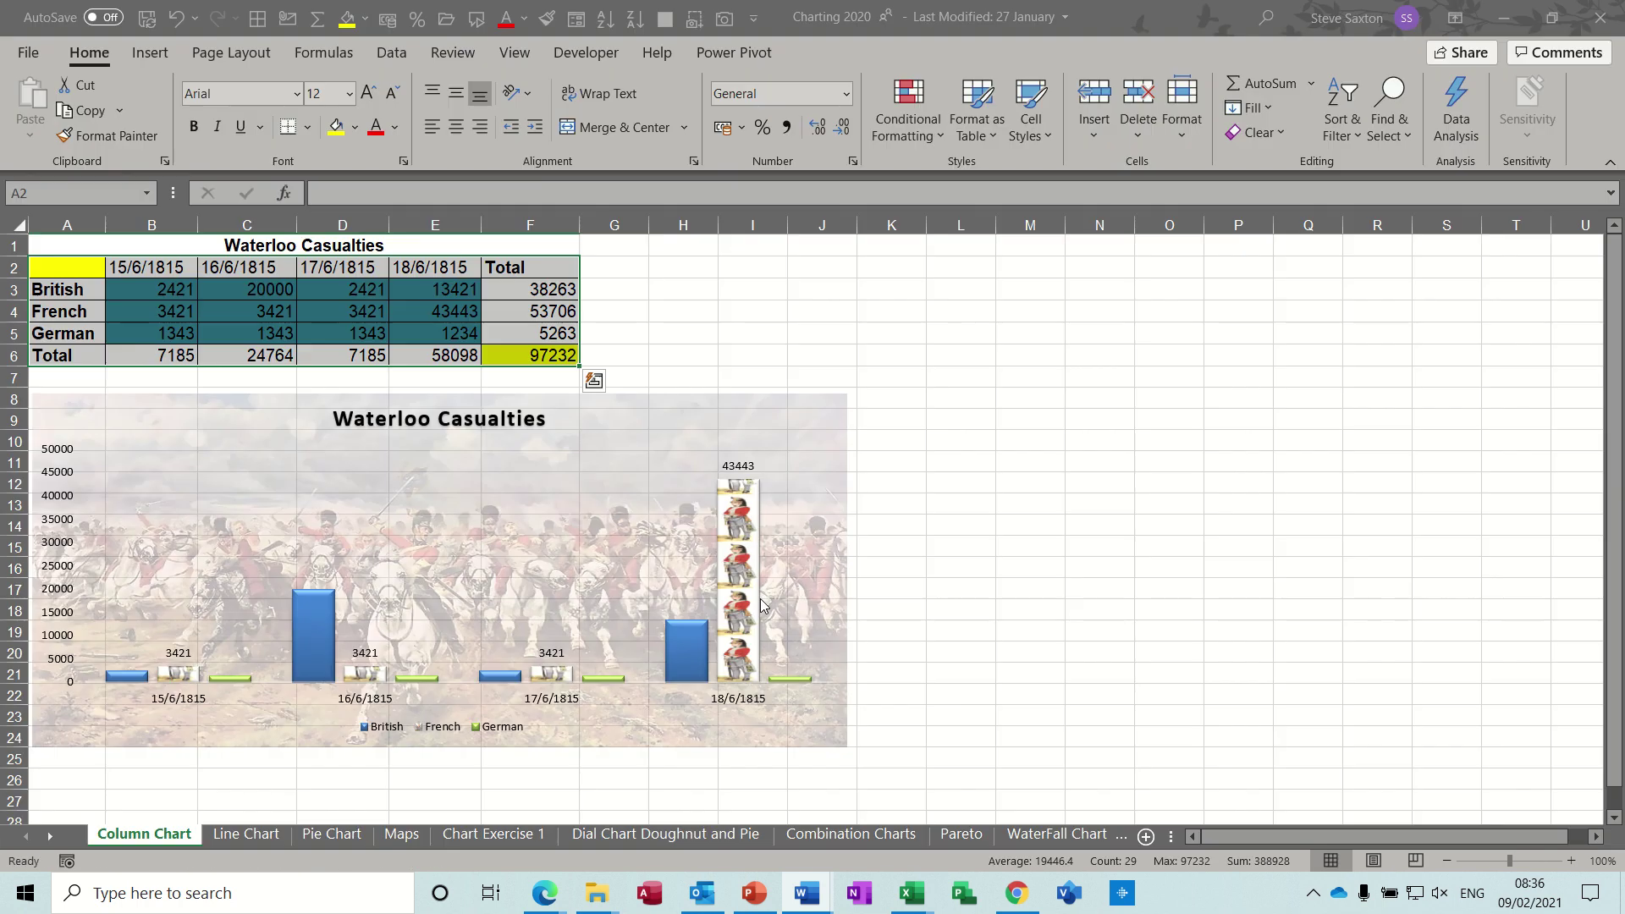
{"action": "left_click", "coordinate": [815, 890]}
{"action": "left_click", "coordinate": [864, 817]}
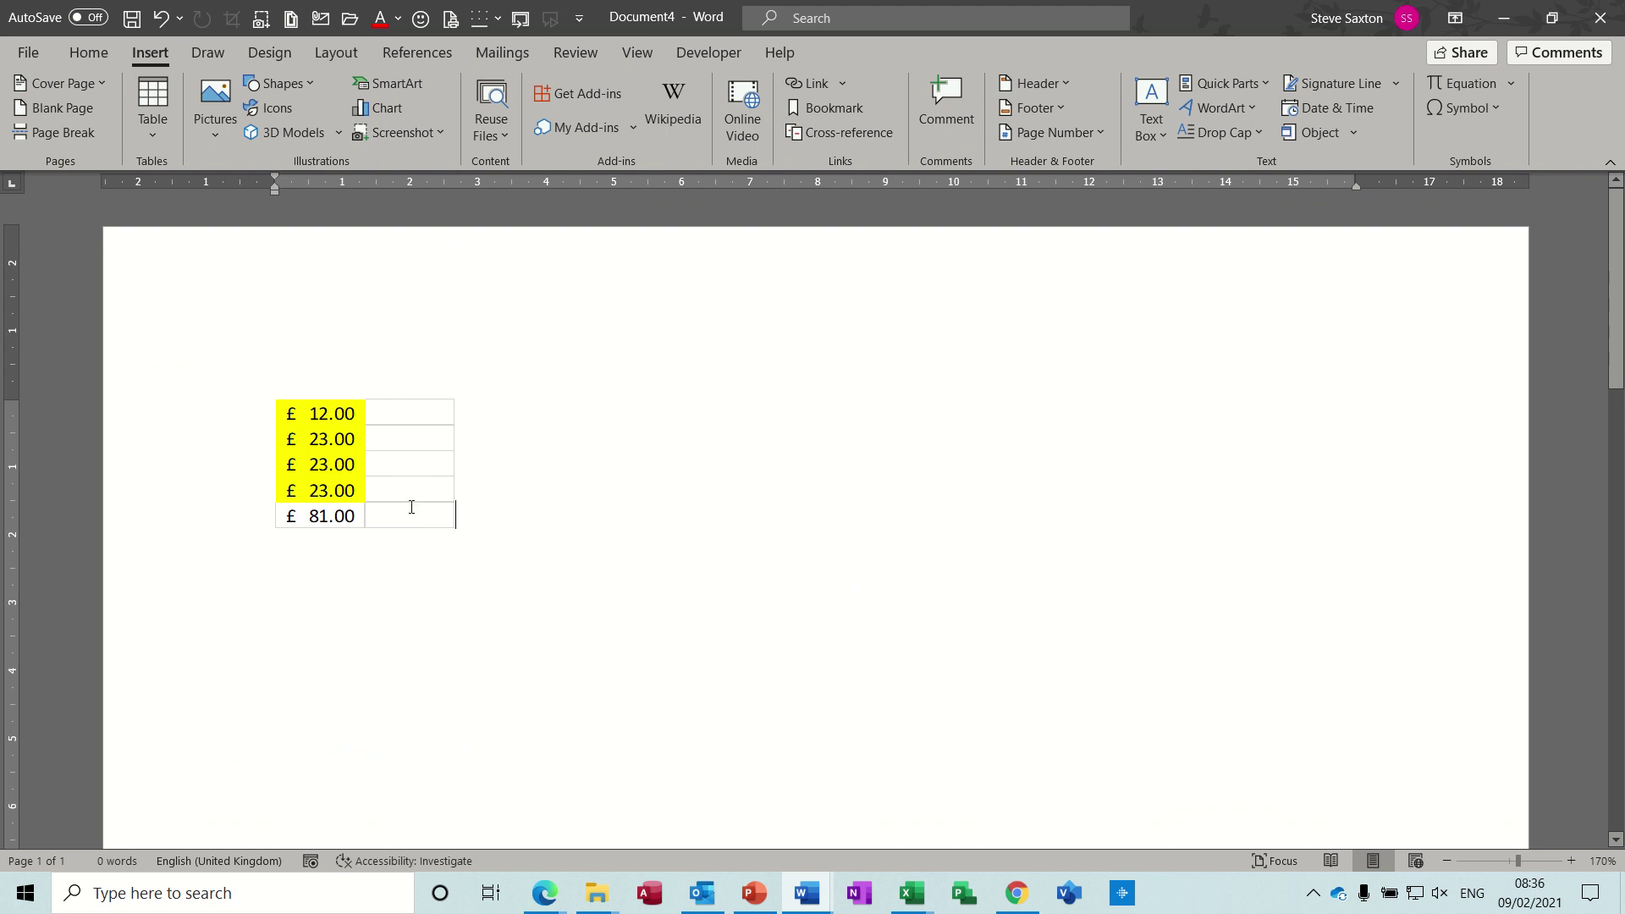
Turn off Gridlines in the embedded worksheet from its View tab.
{"action": "double_click", "coordinate": [406, 461]}
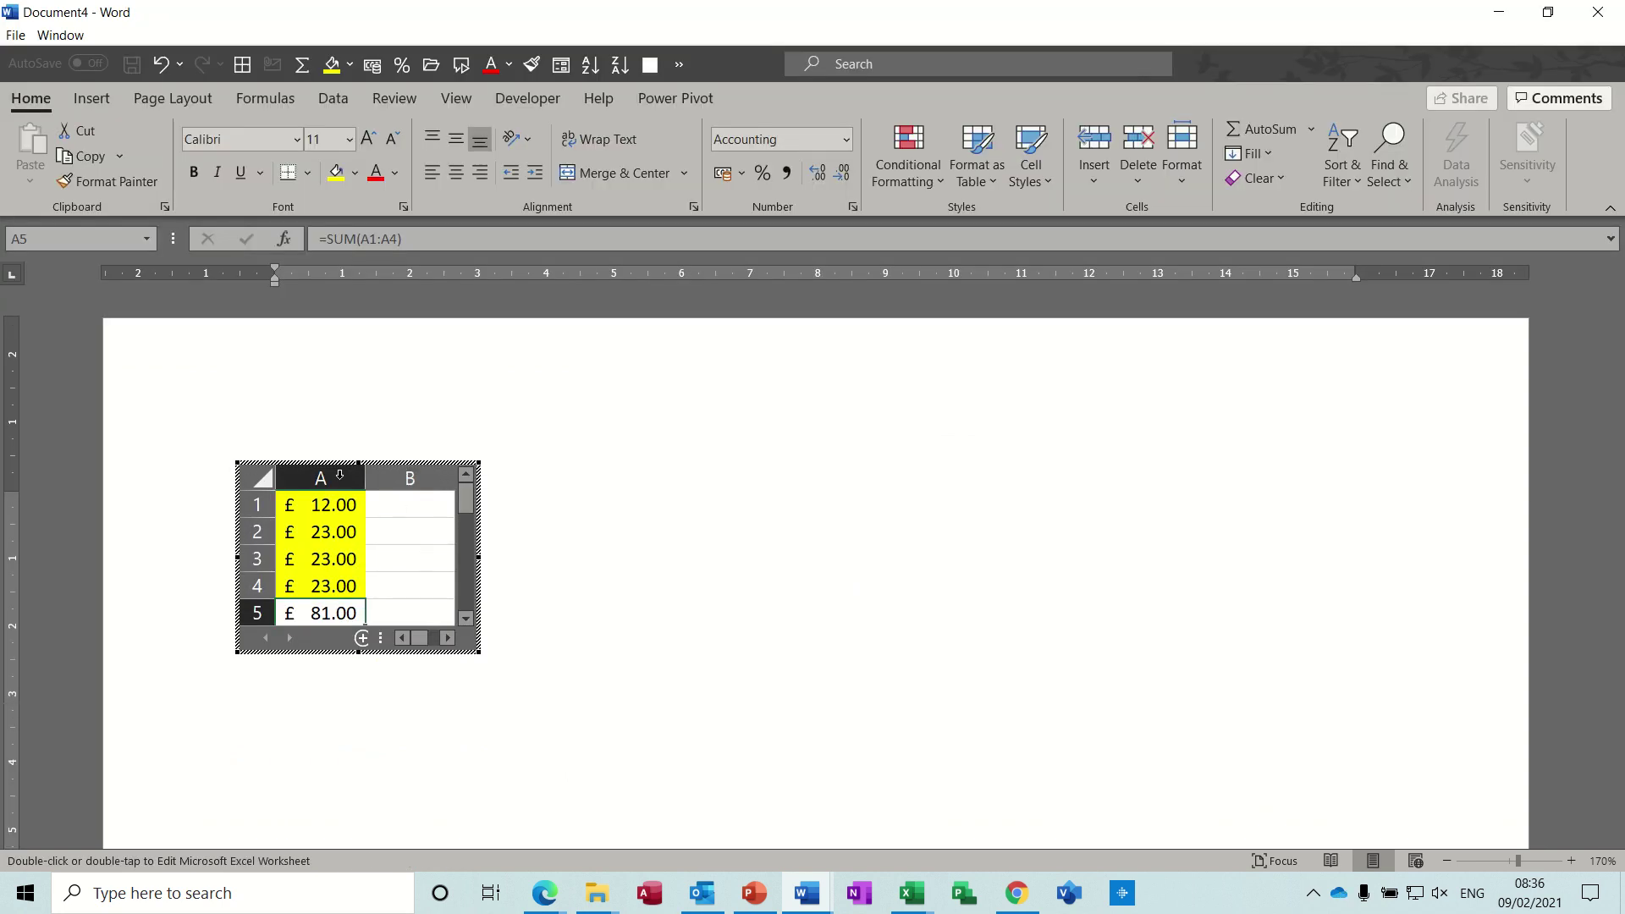
{"action": "left_click", "coordinate": [457, 99]}
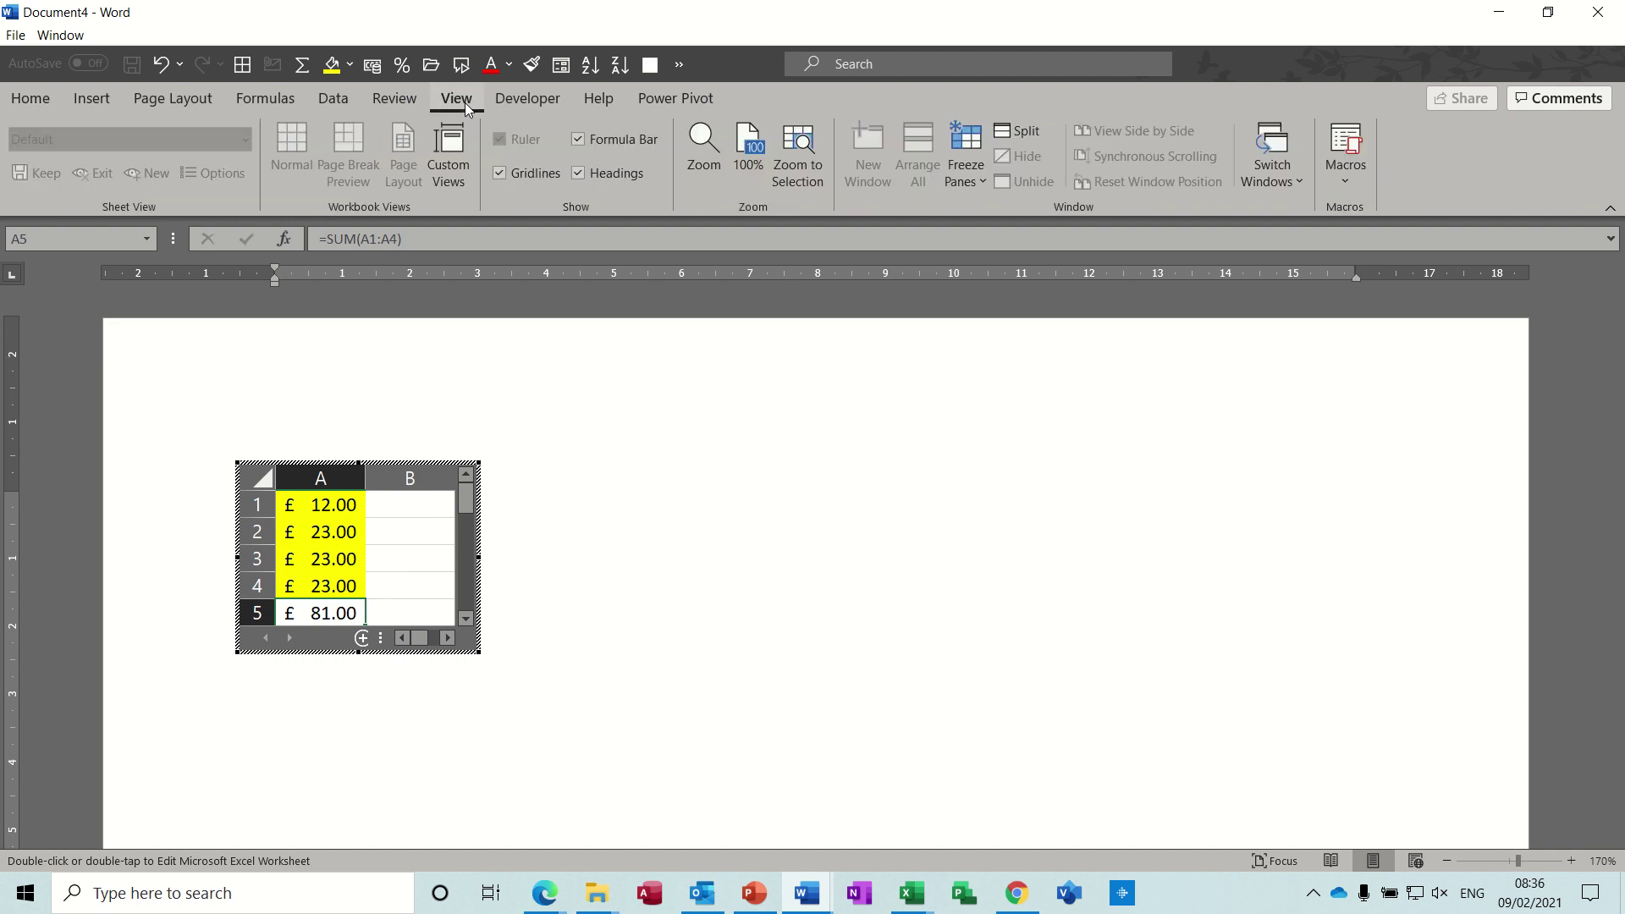
{"action": "left_click", "coordinate": [499, 175]}
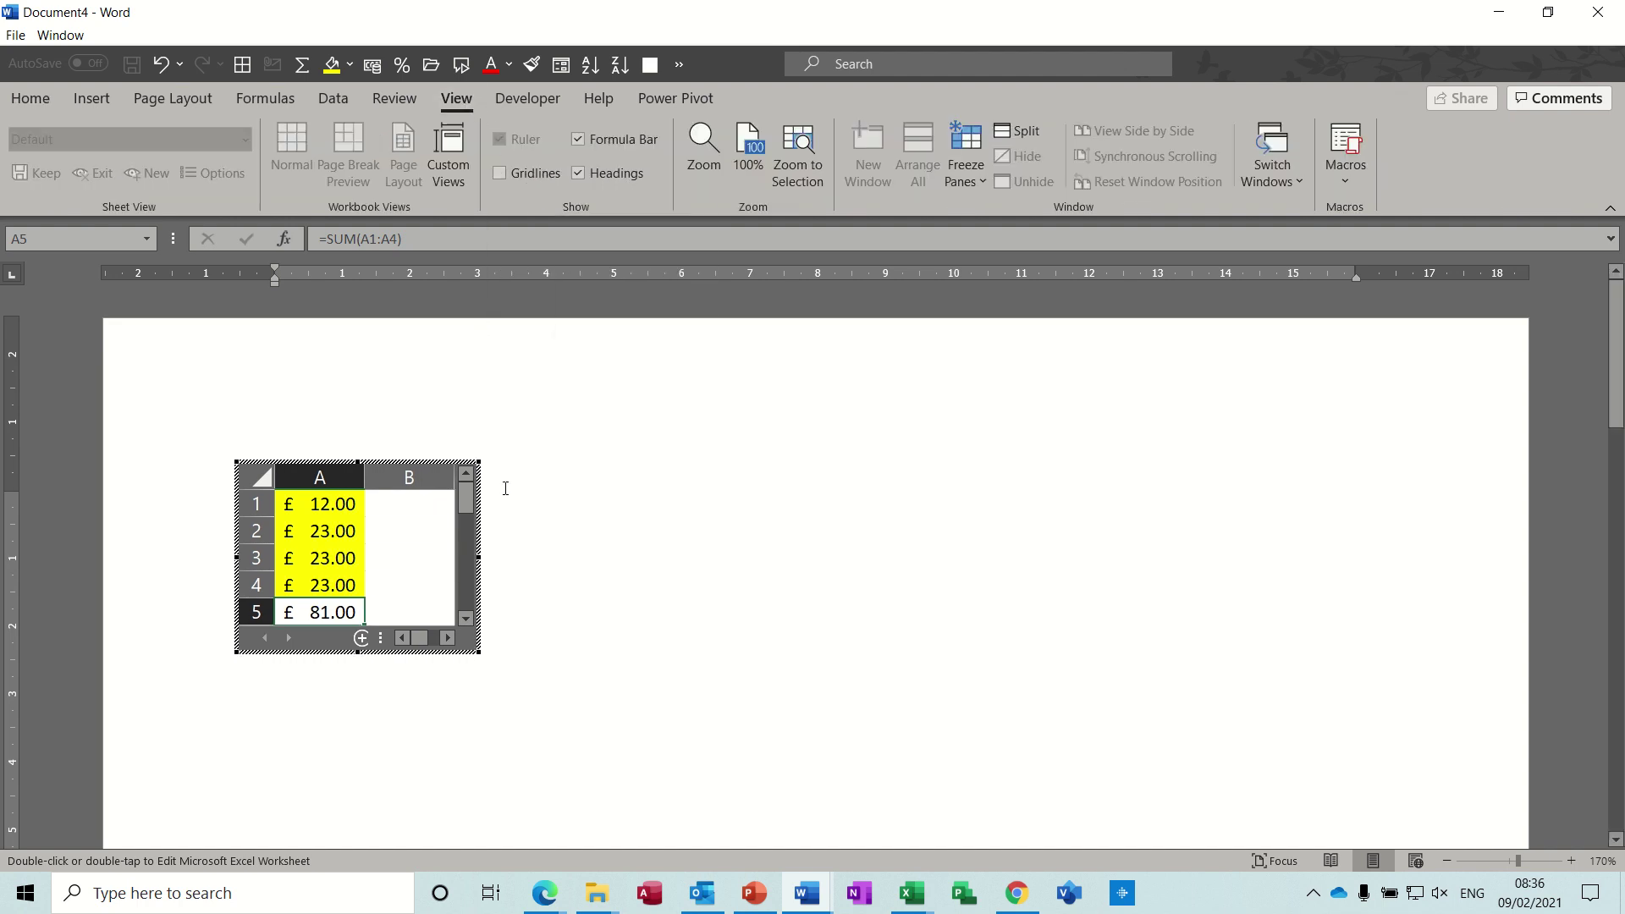
{"action": "left_click", "coordinate": [525, 556]}
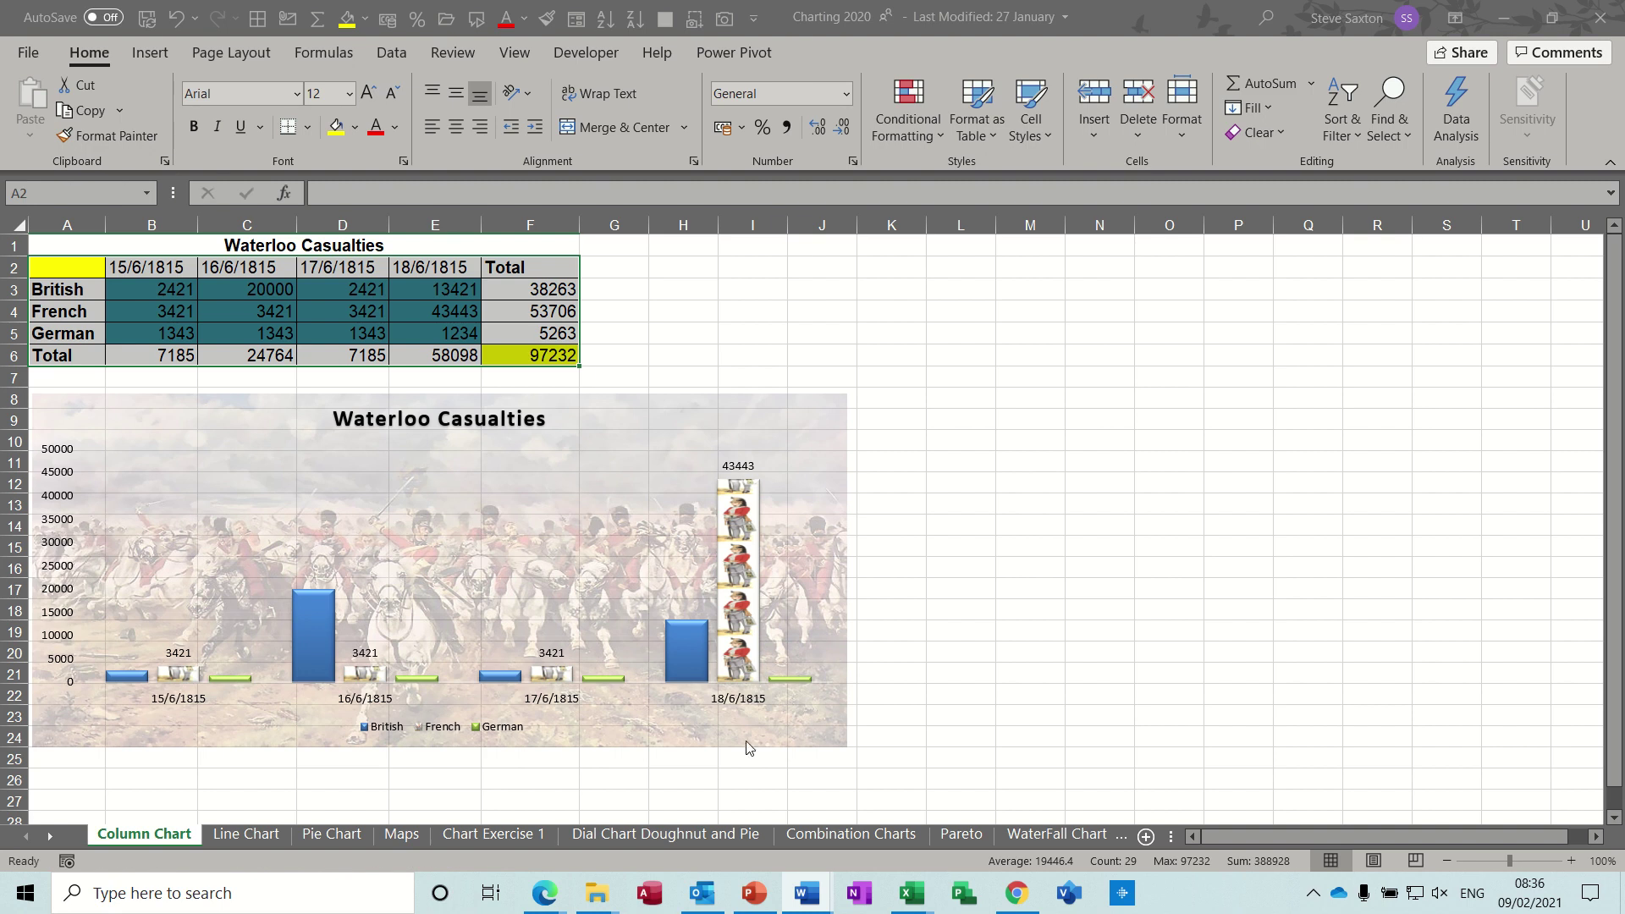
Return to Document4 and place the cursor below the pound-figure object.
{"action": "mouse_move", "coordinate": [823, 895]}
{"action": "left_click", "coordinate": [856, 838]}
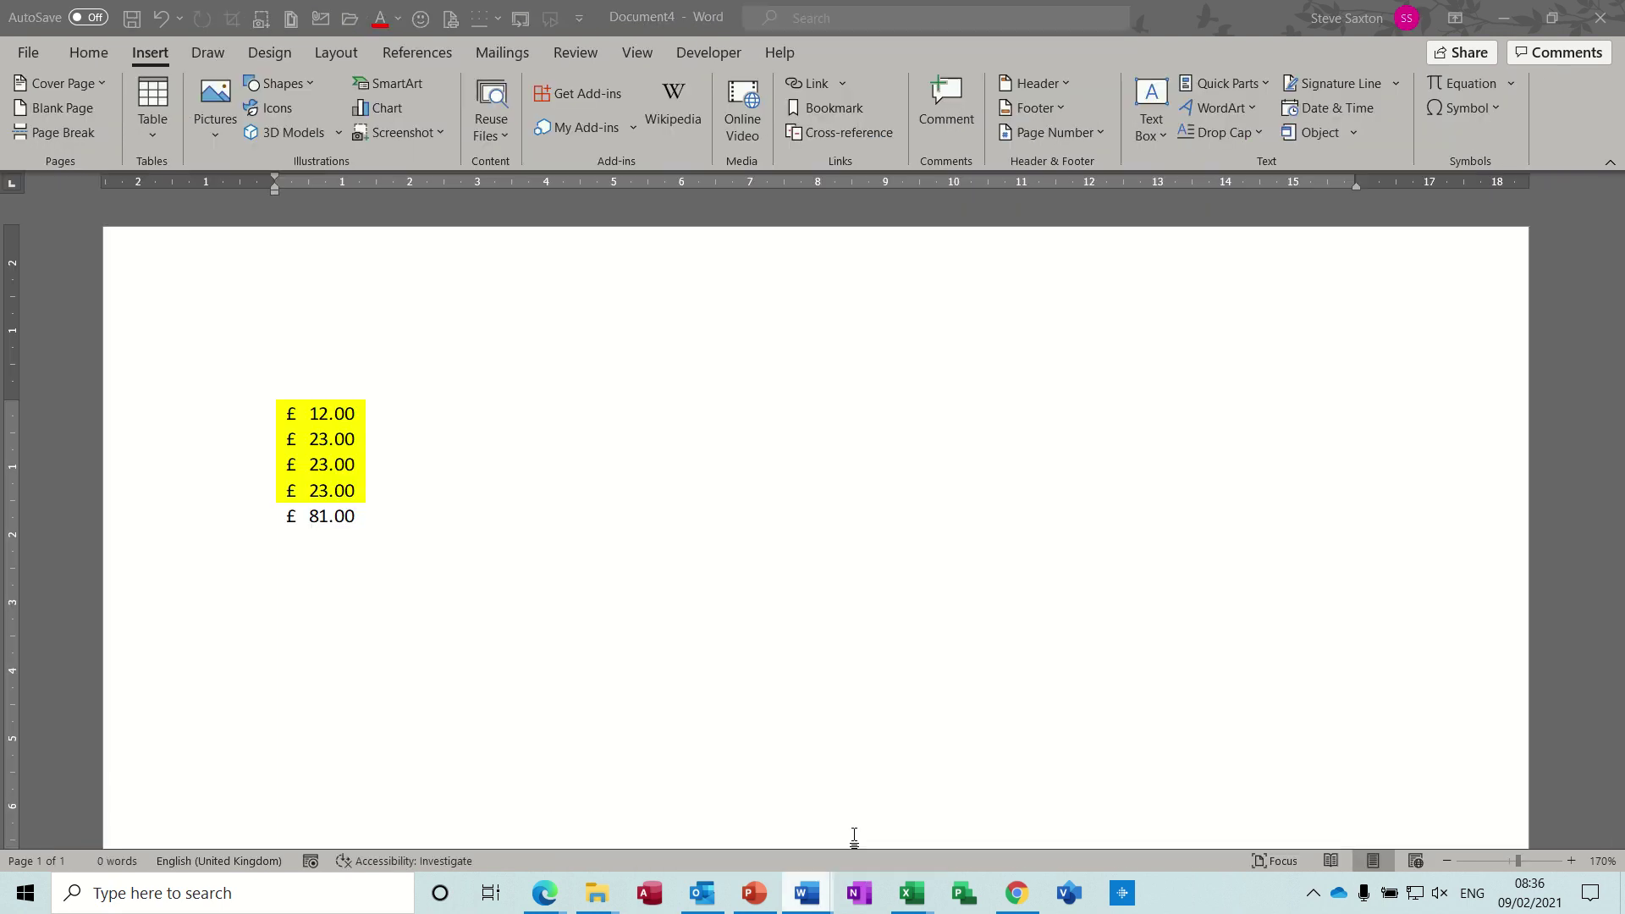
{"action": "left_click", "coordinate": [370, 502]}
{"action": "left_click", "coordinate": [464, 525]}
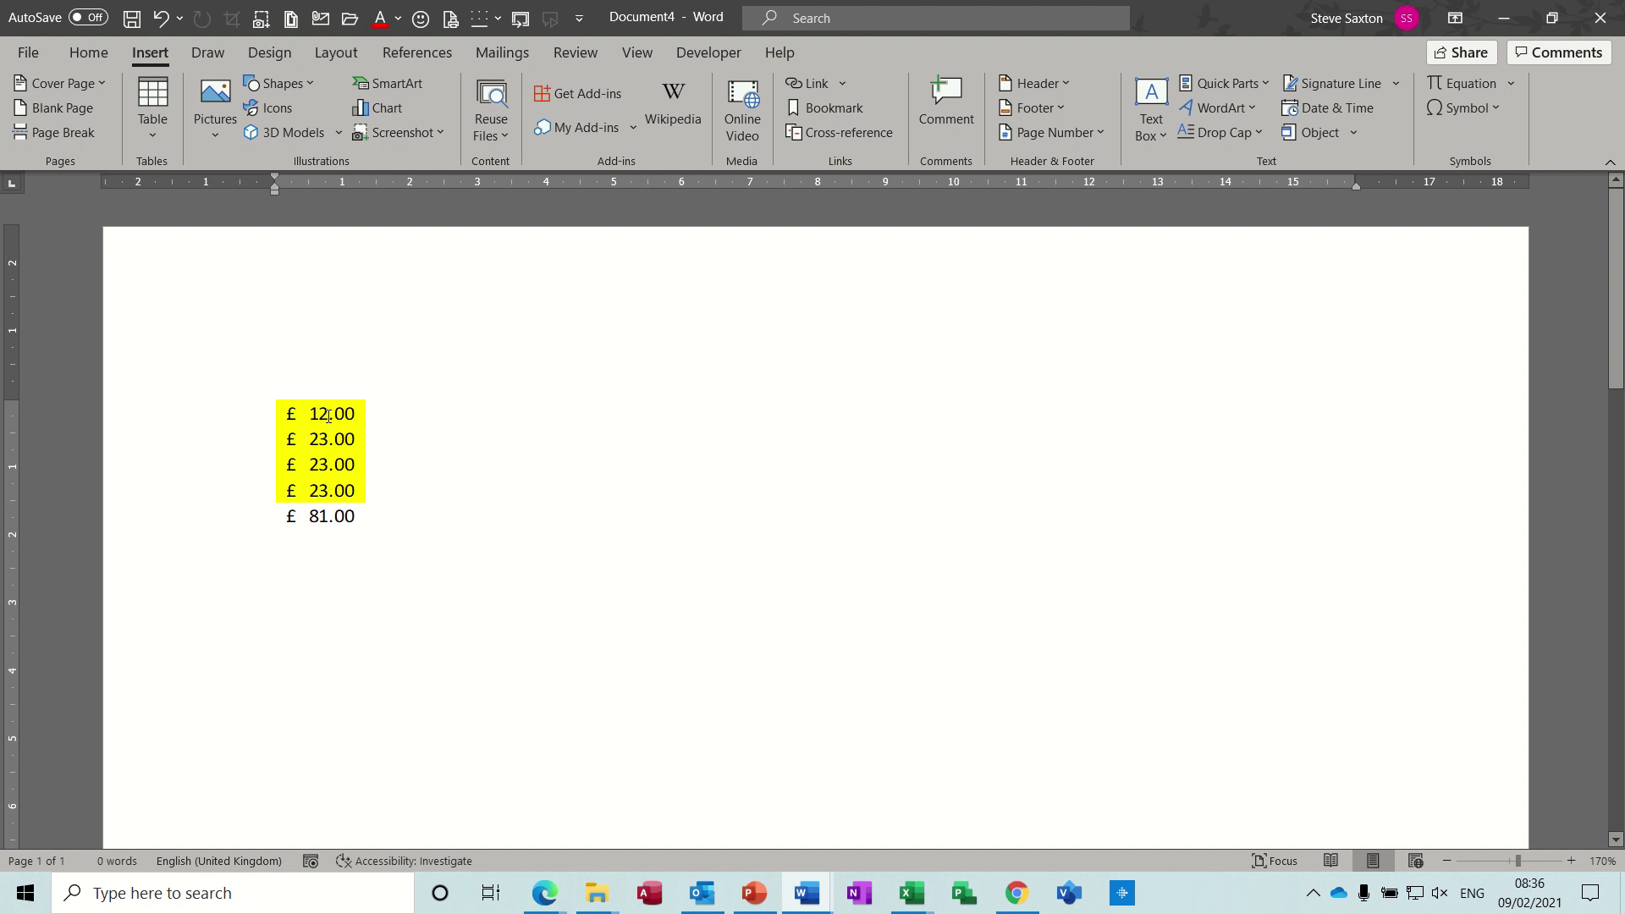
Add a new line, copy the Waterloo table A2:F6 from Charting 2020, and return to Document4.
{"action": "key", "text": "Return"}
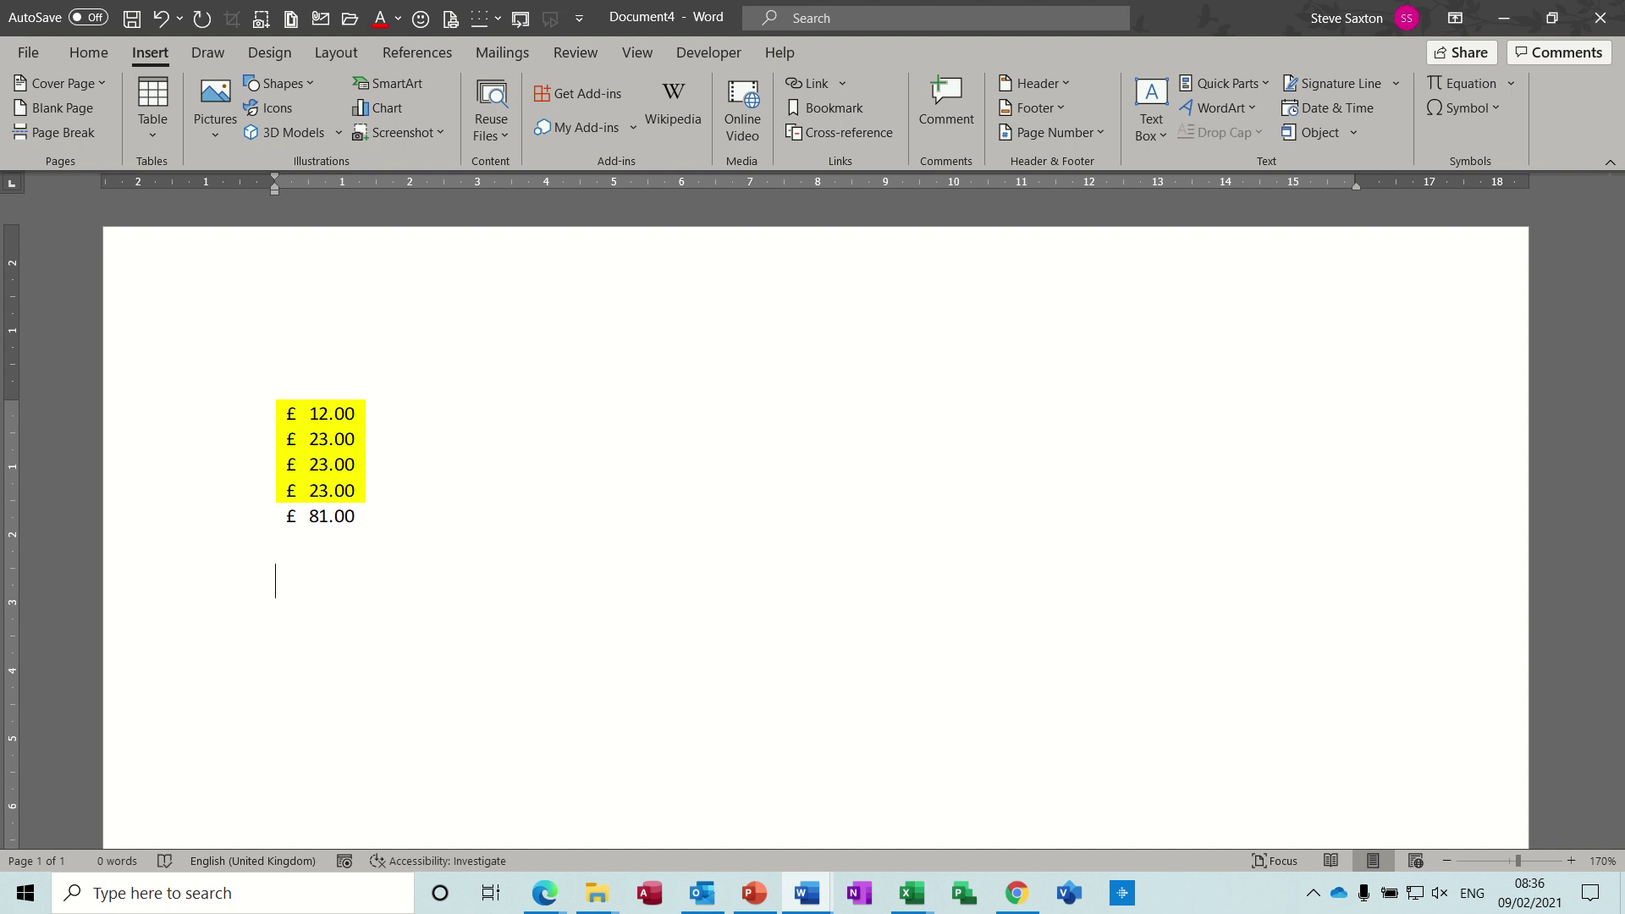
{"action": "left_click", "coordinate": [911, 893]}
{"action": "left_click", "coordinate": [962, 810]}
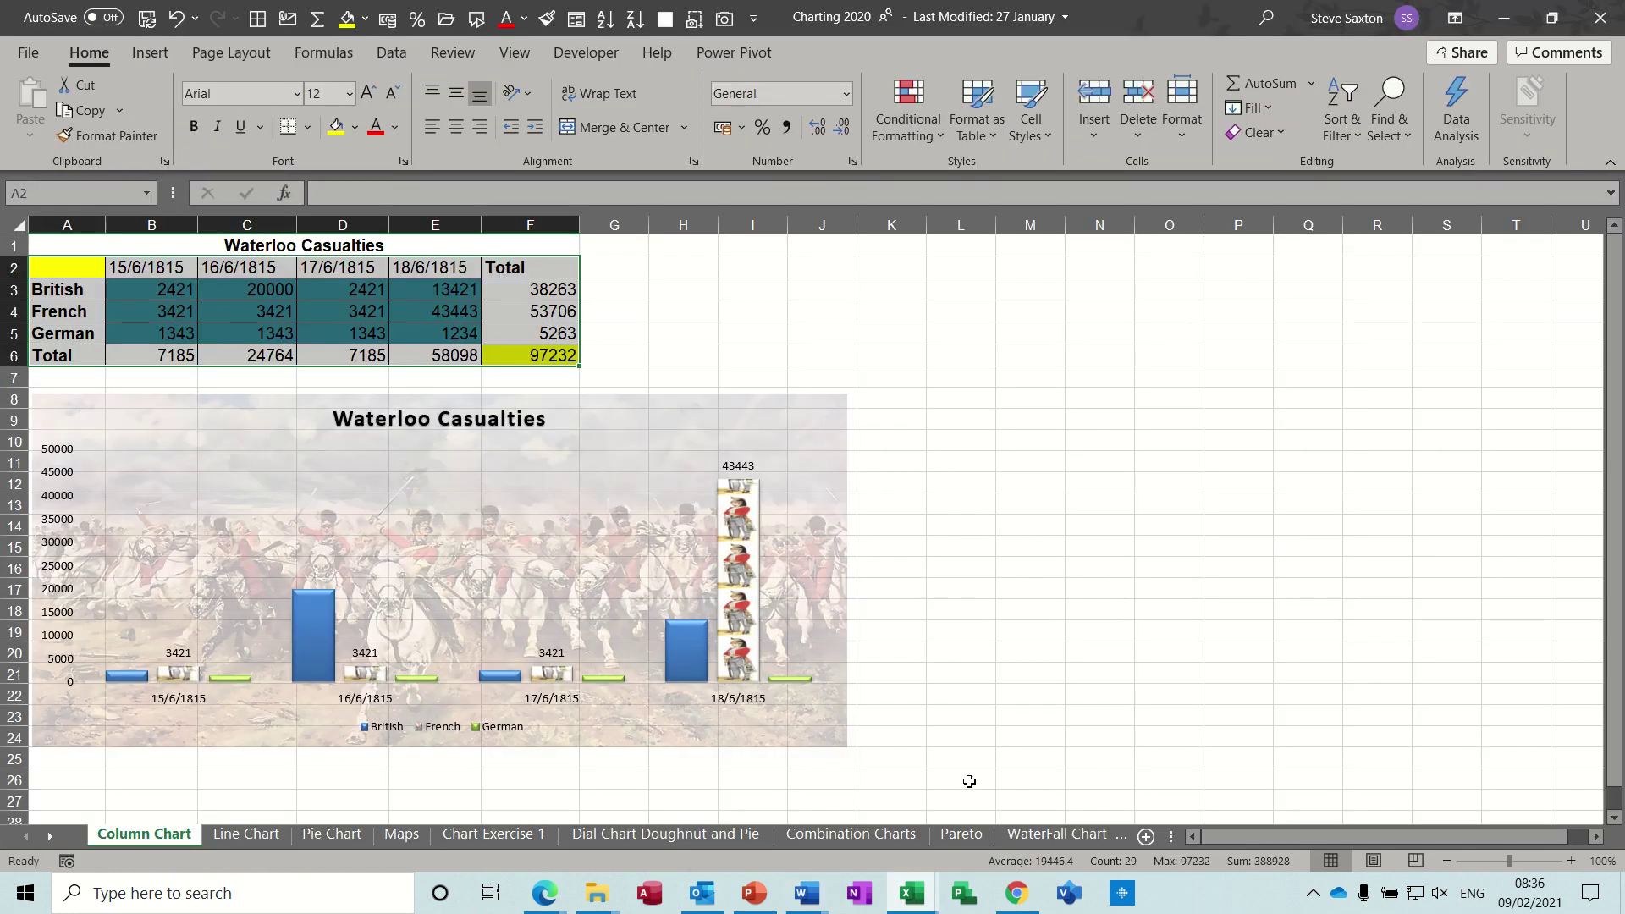
{"action": "left_click_drag", "start_coordinate": [68, 273], "coordinate": [513, 351]}
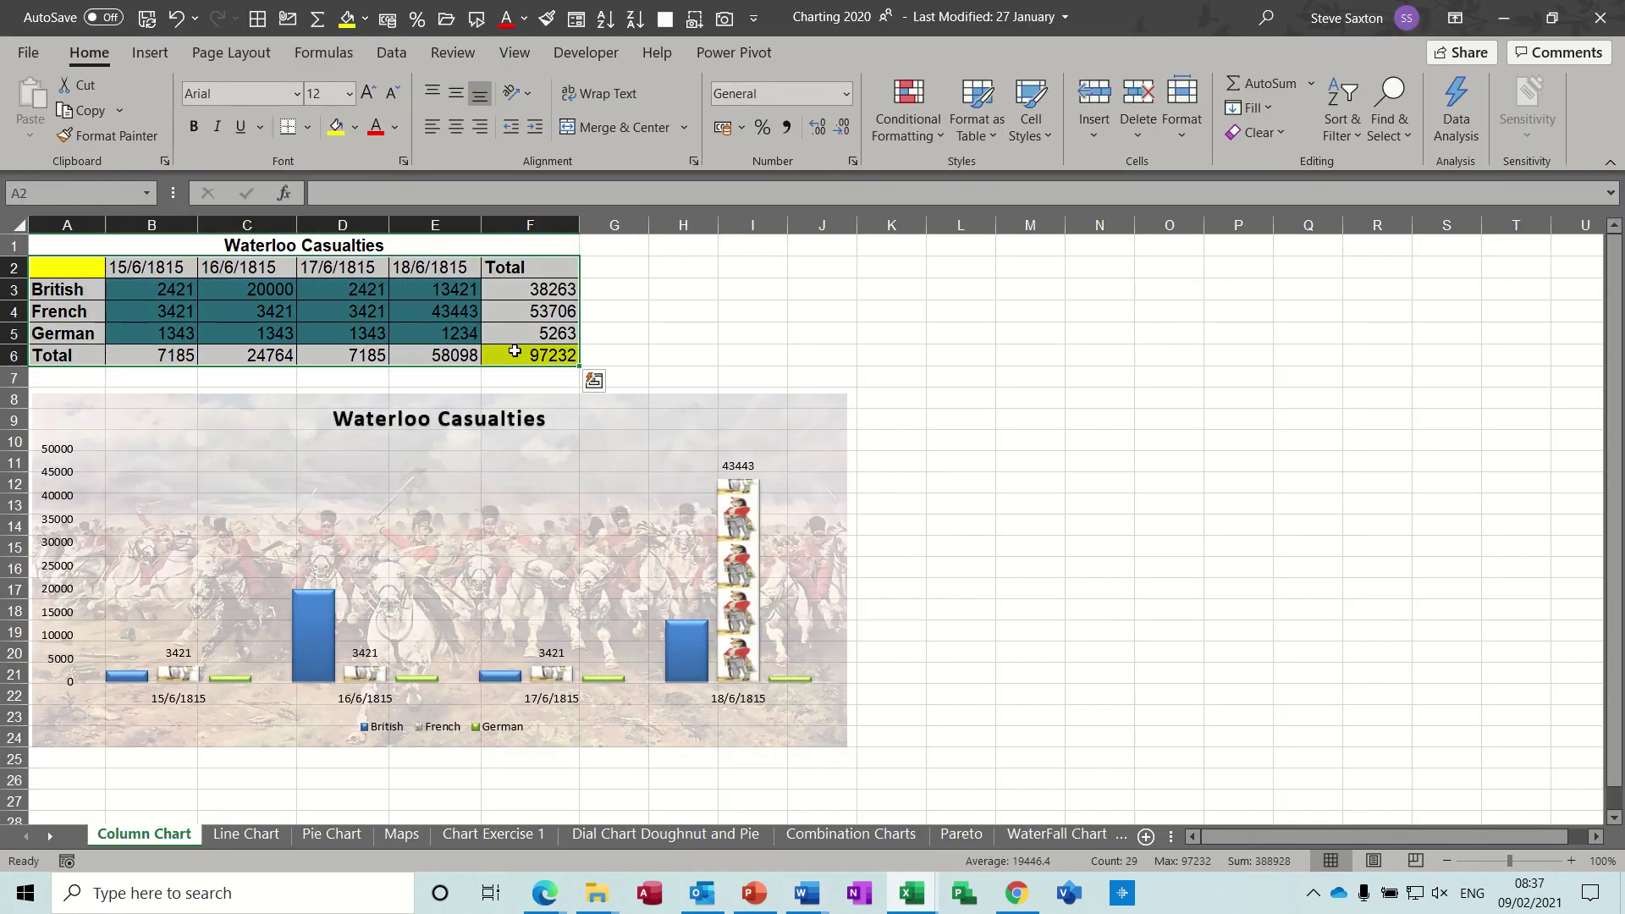
{"action": "key", "text": "ctrl+c"}
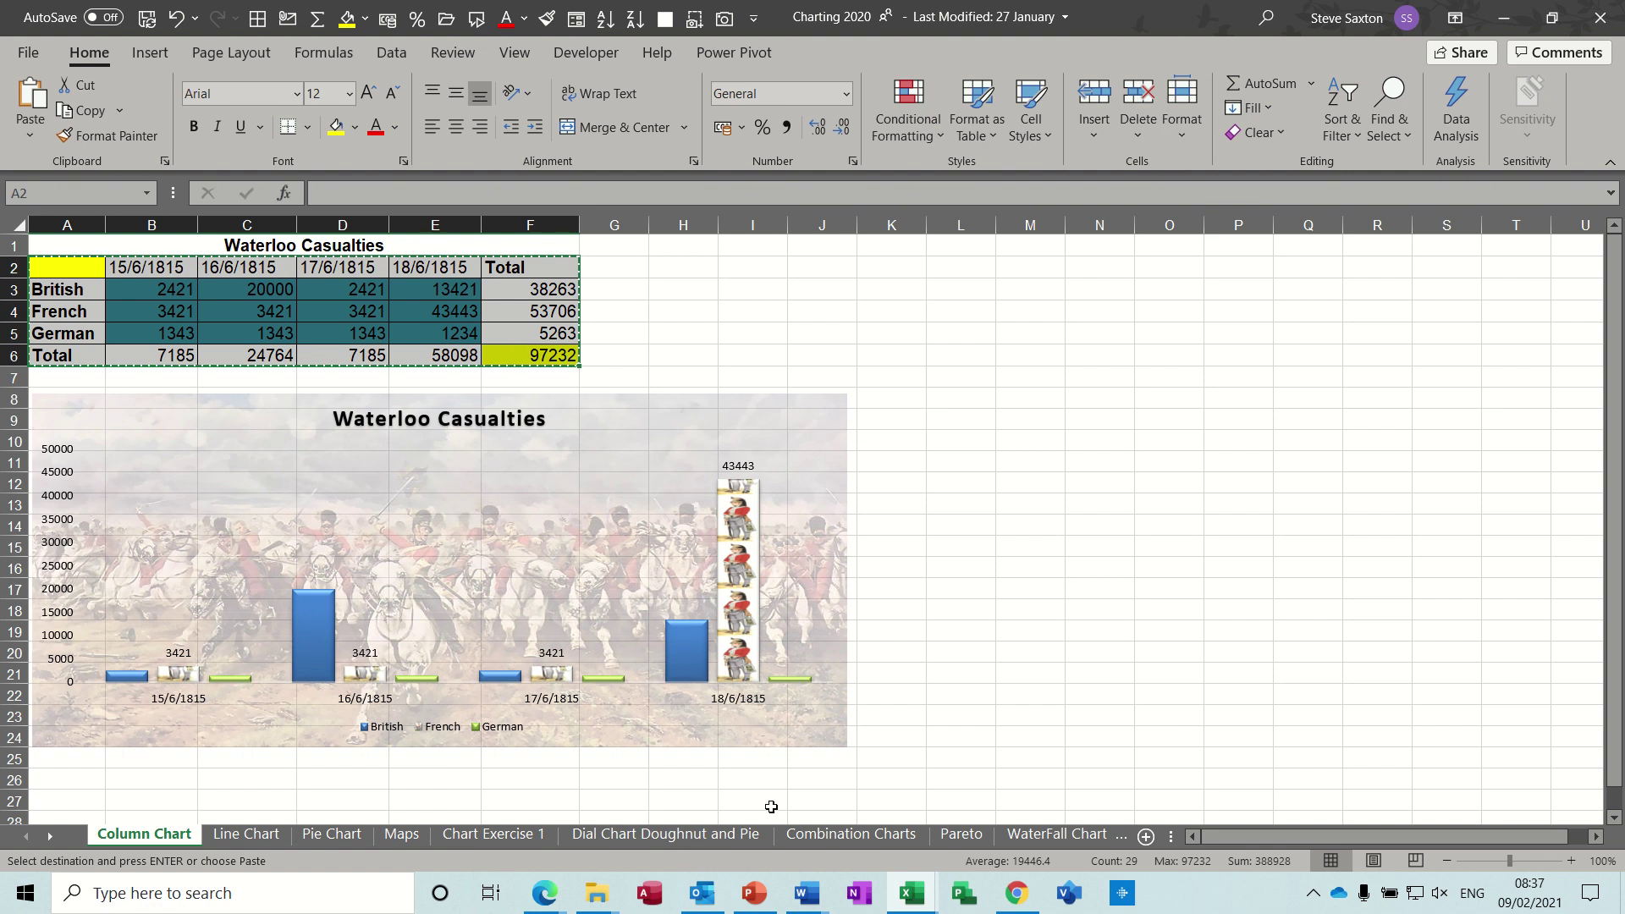
{"action": "left_click", "coordinate": [806, 892]}
{"action": "left_click", "coordinate": [872, 821]}
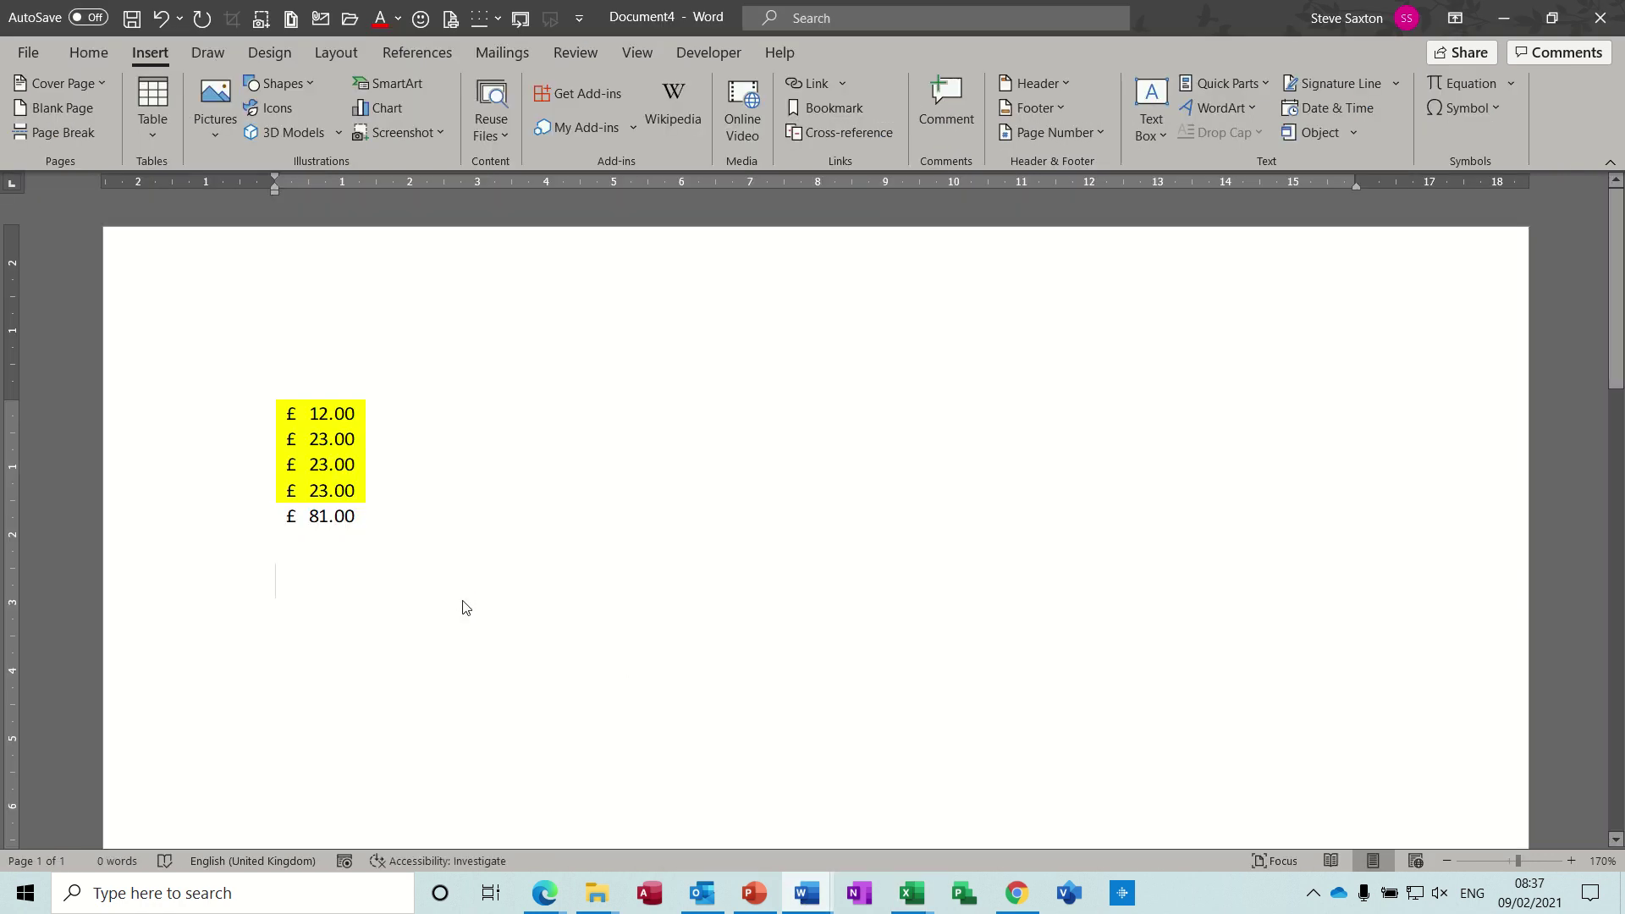
Paste the Waterloo table (total 97232) below £81.00, narrow it, and add an empty line.
{"action": "key", "text": "ctrl+v"}
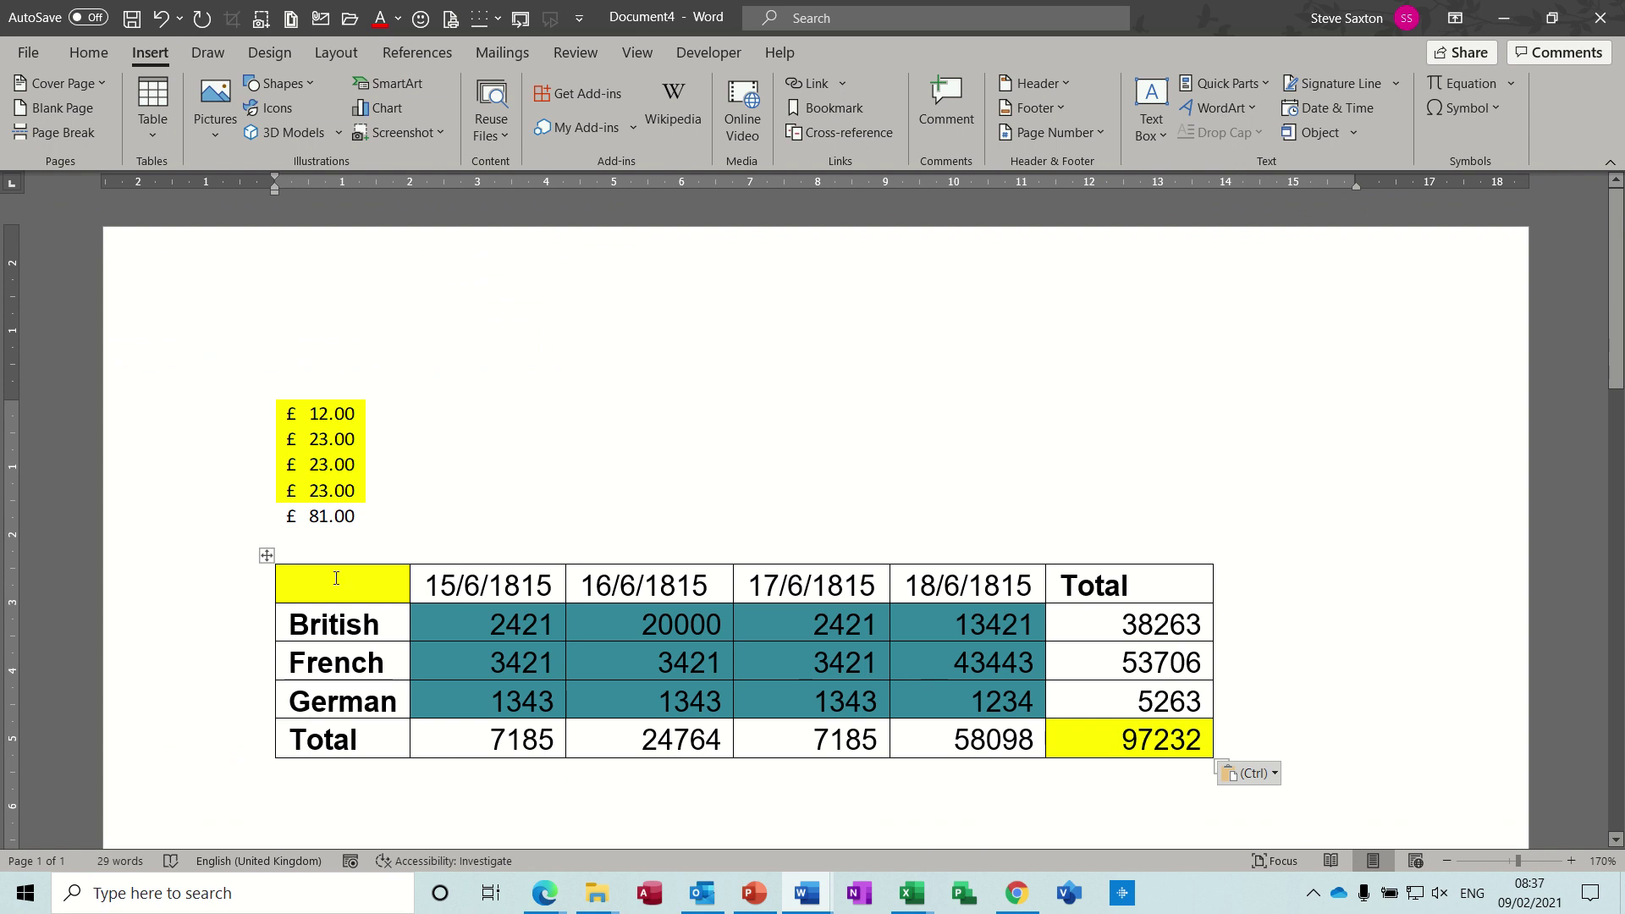
{"action": "left_click", "coordinate": [267, 556]}
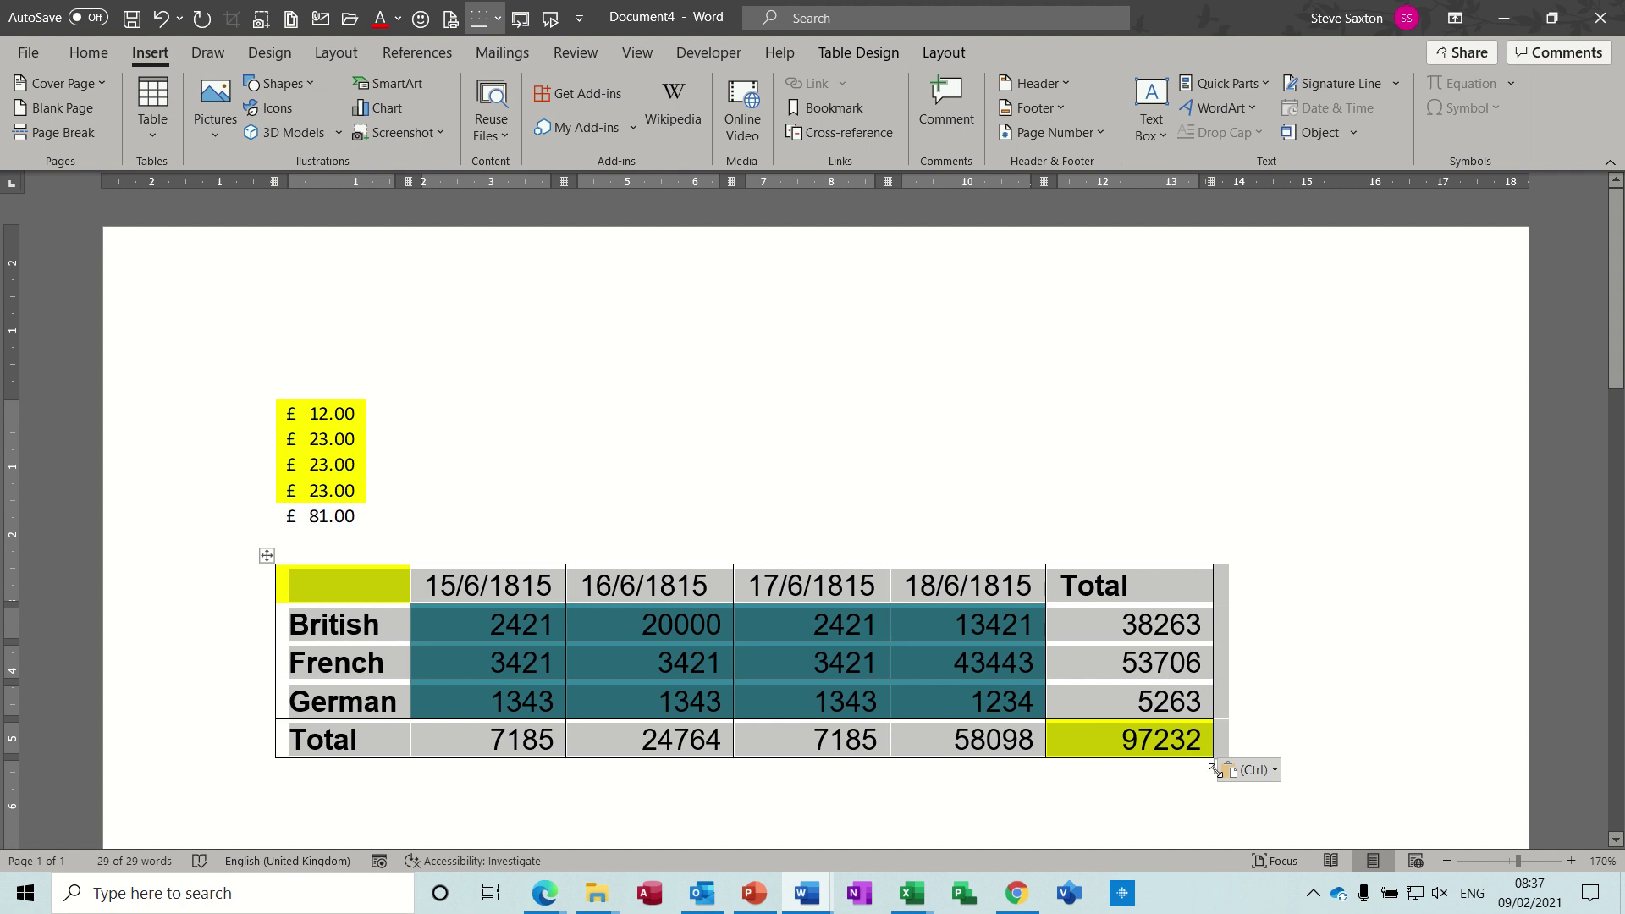
{"action": "left_click_drag", "start_coordinate": [1214, 769], "coordinate": [1060, 688]}
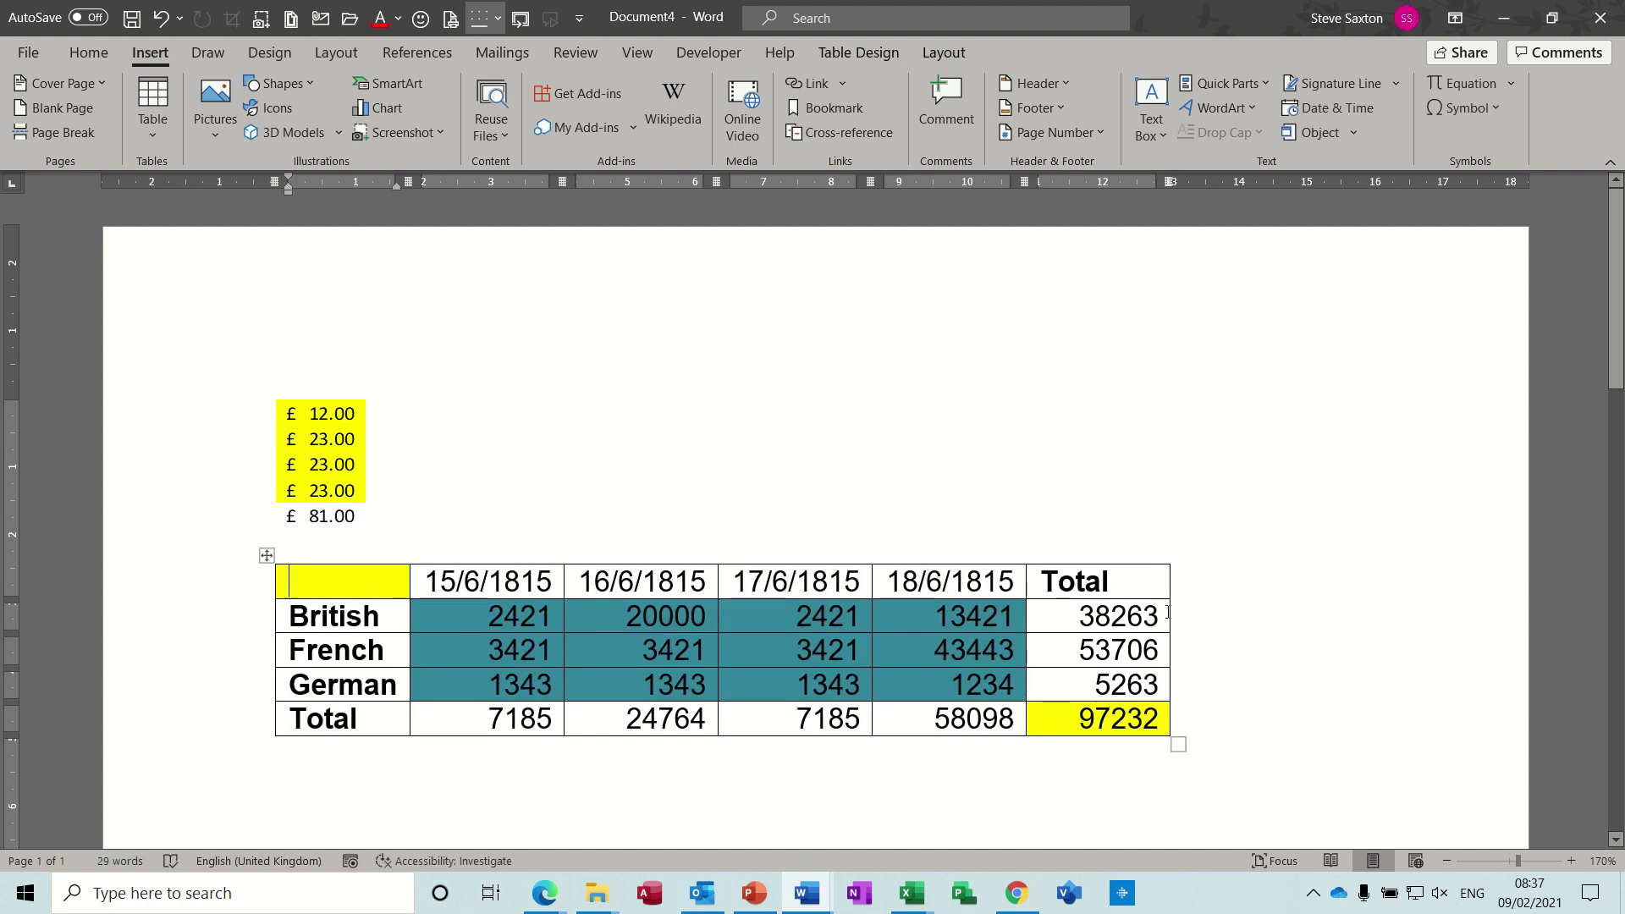
{"action": "left_click", "coordinate": [1217, 744]}
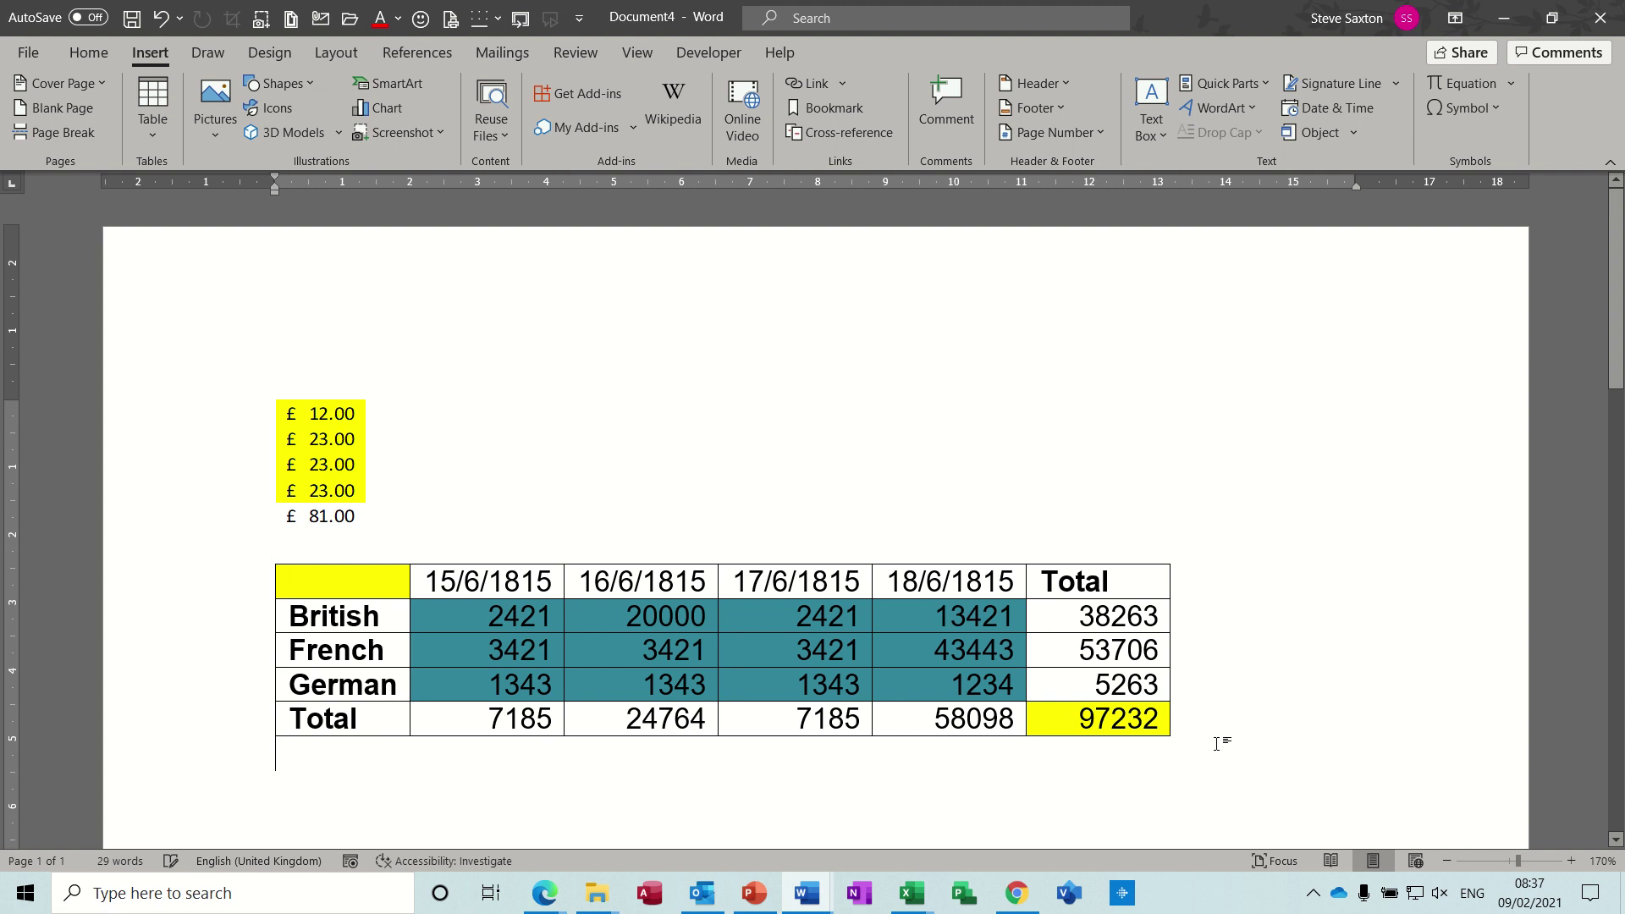
{"action": "key", "text": "Return"}
Paste Special the Waterloo table again as a Microsoft Excel Worksheet Object.
{"action": "scroll", "coordinate": [1617, 296], "scroll_direction": "down", "scroll_amount": 3}
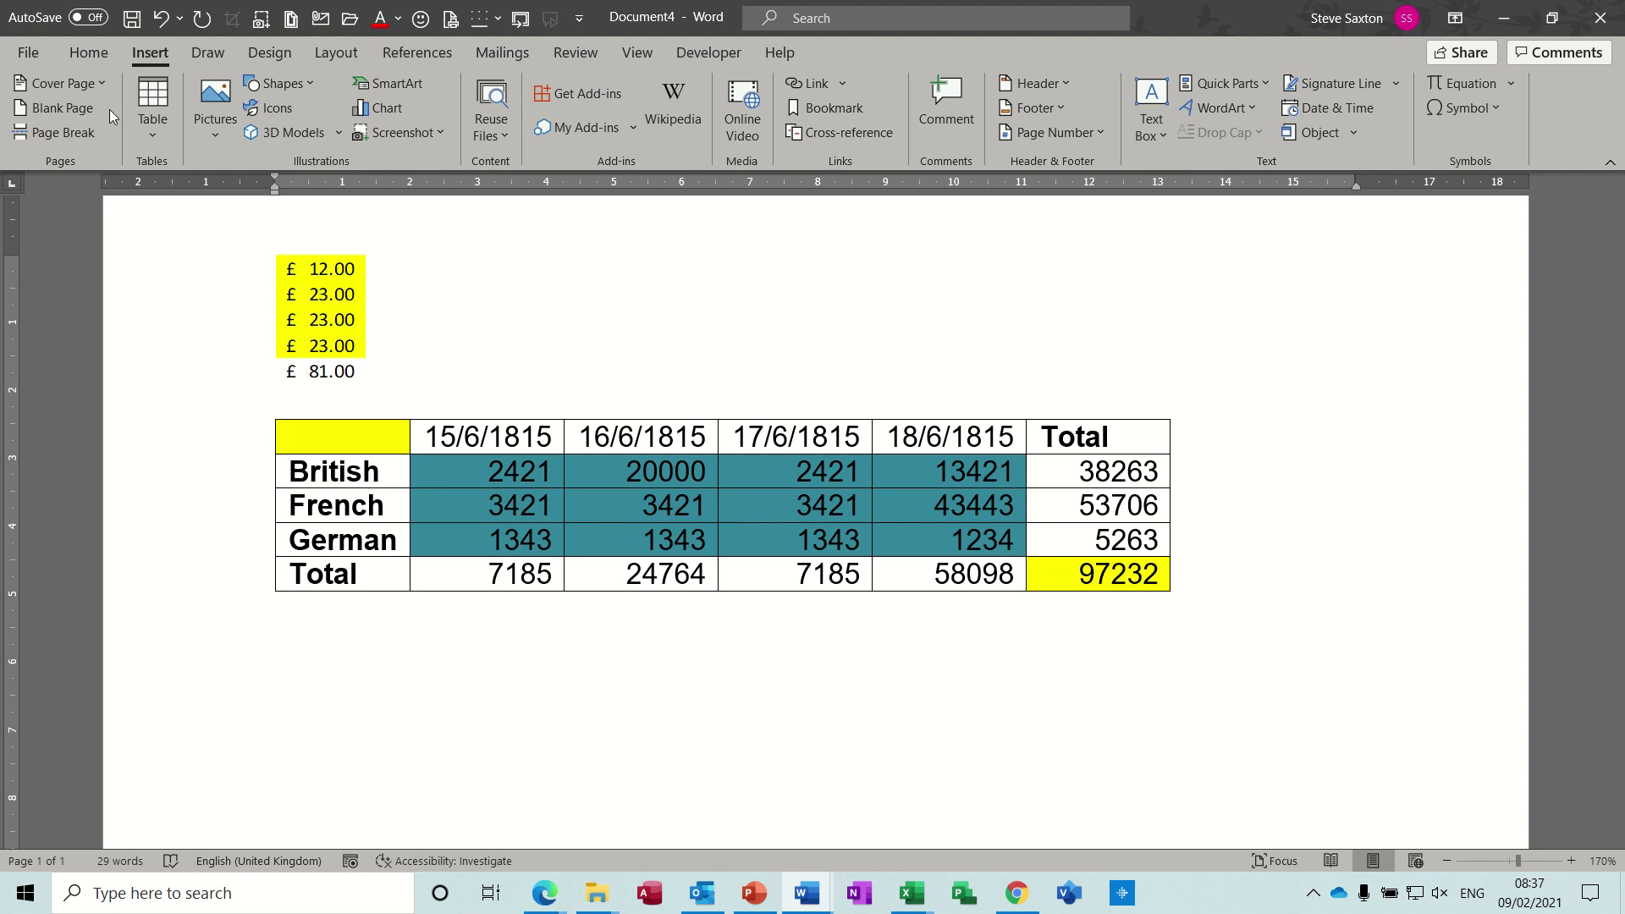
{"action": "left_click", "coordinate": [95, 54]}
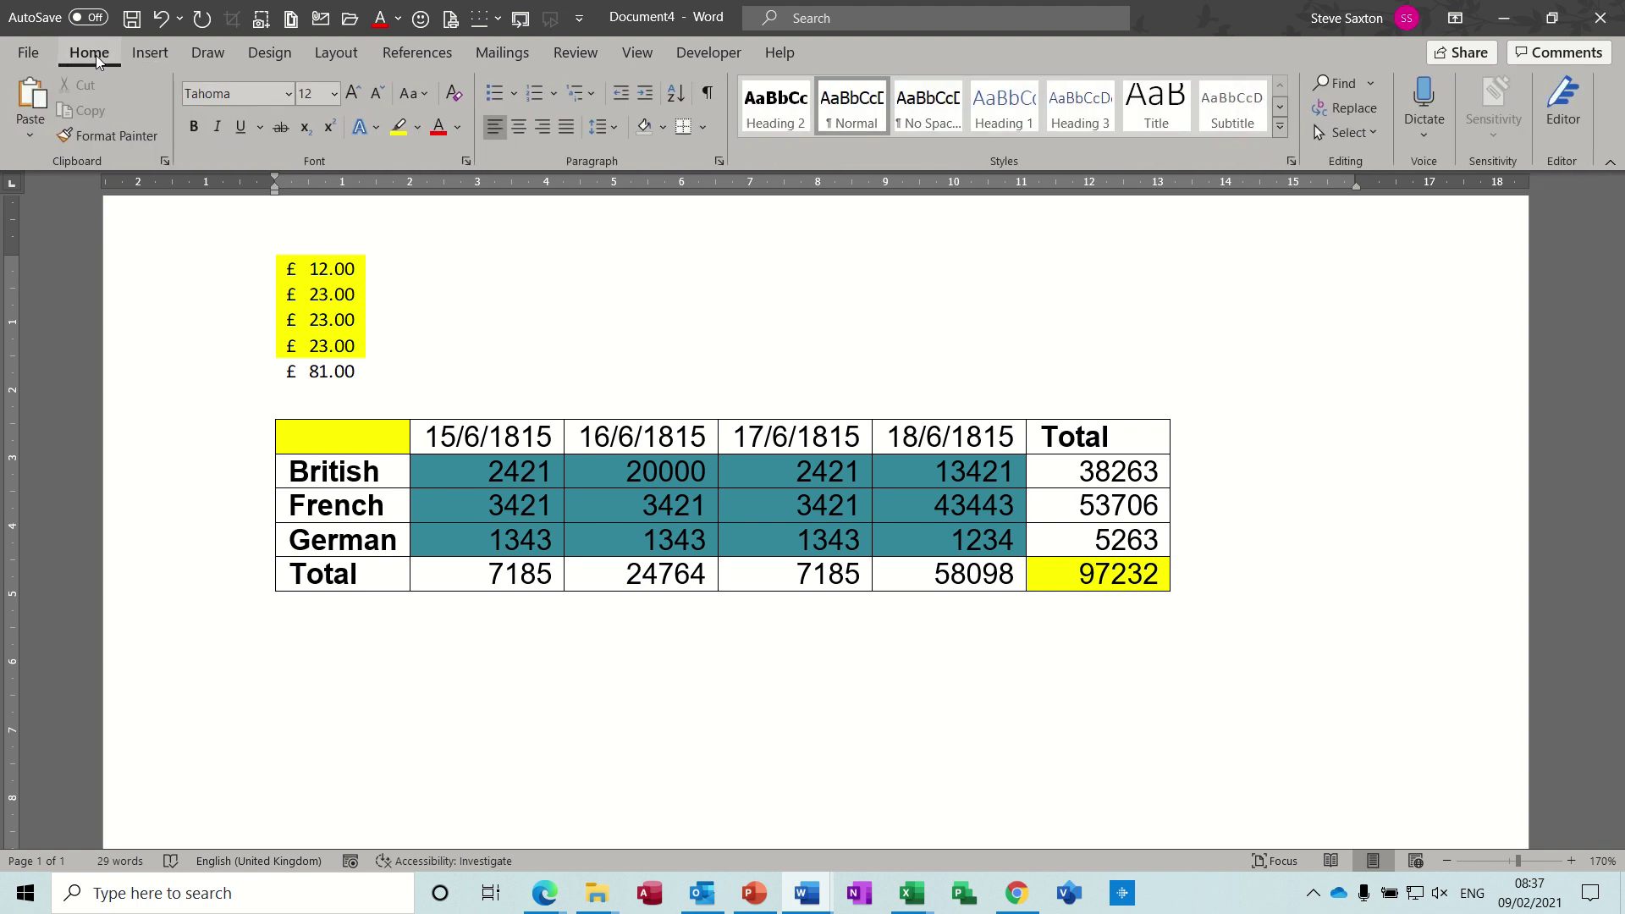
{"action": "left_click", "coordinate": [29, 132]}
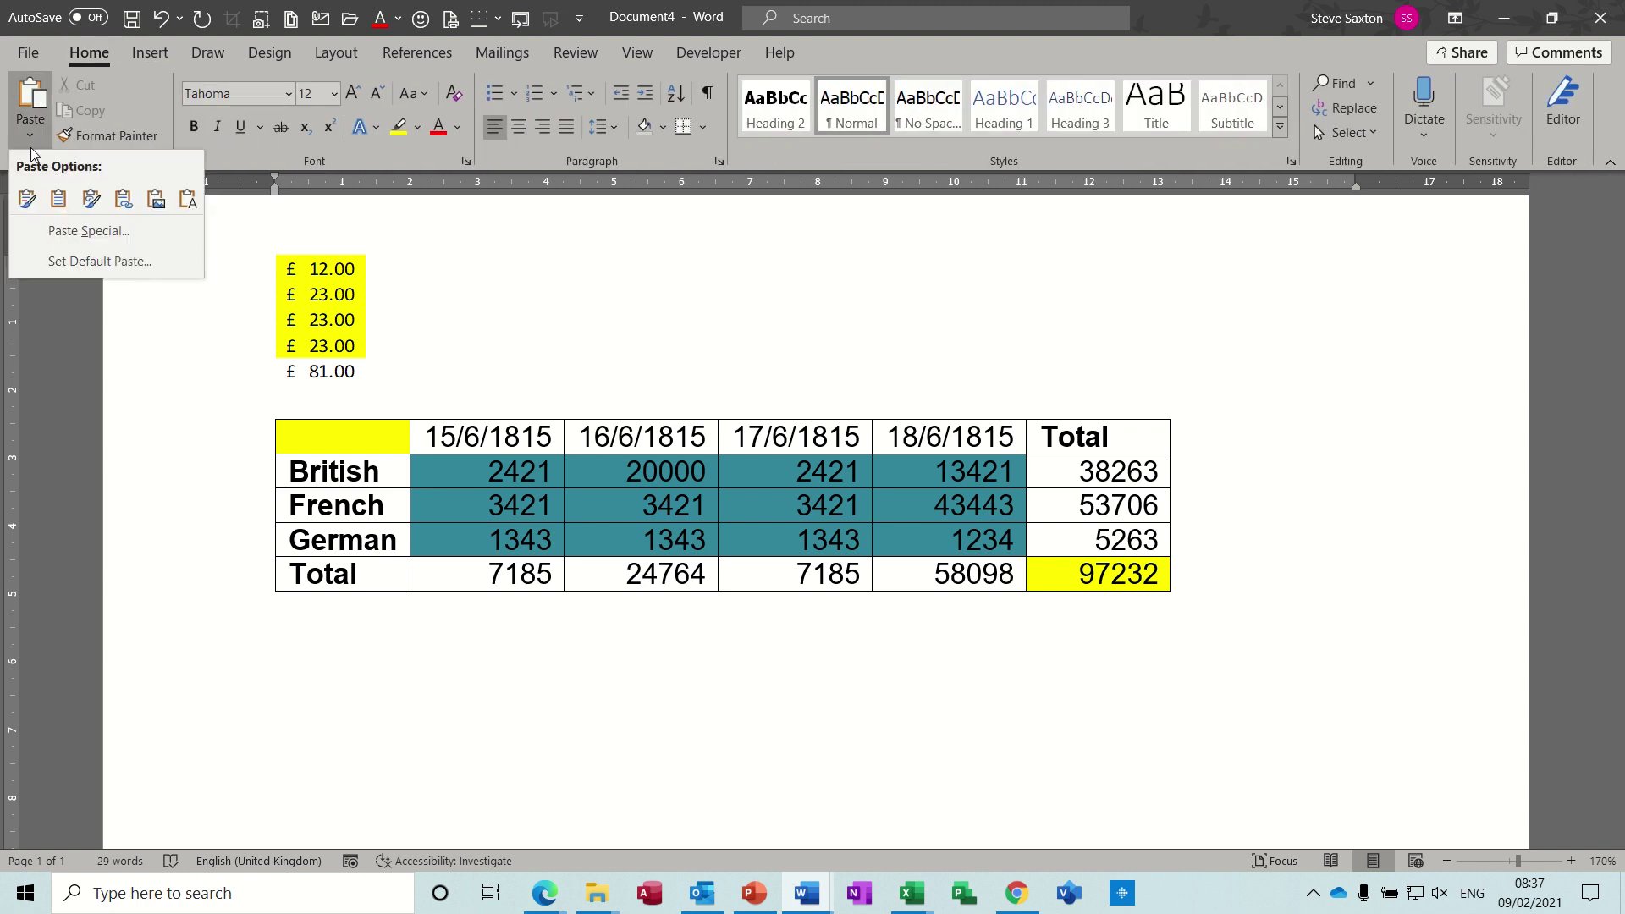
{"action": "left_click", "coordinate": [76, 241]}
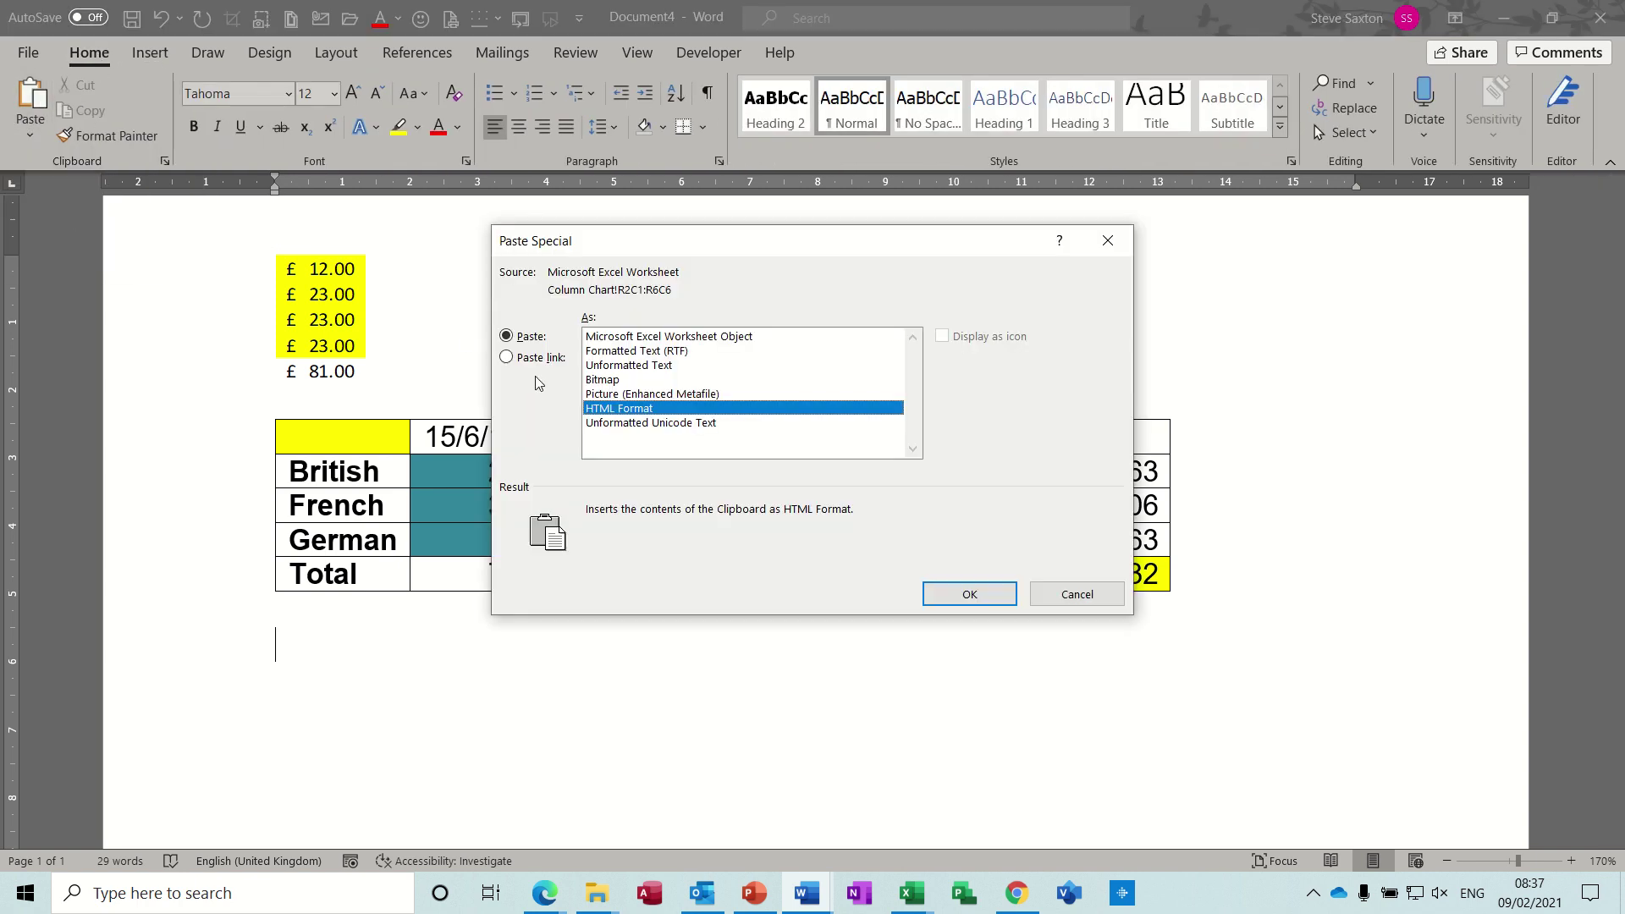
{"action": "left_click", "coordinate": [616, 352]}
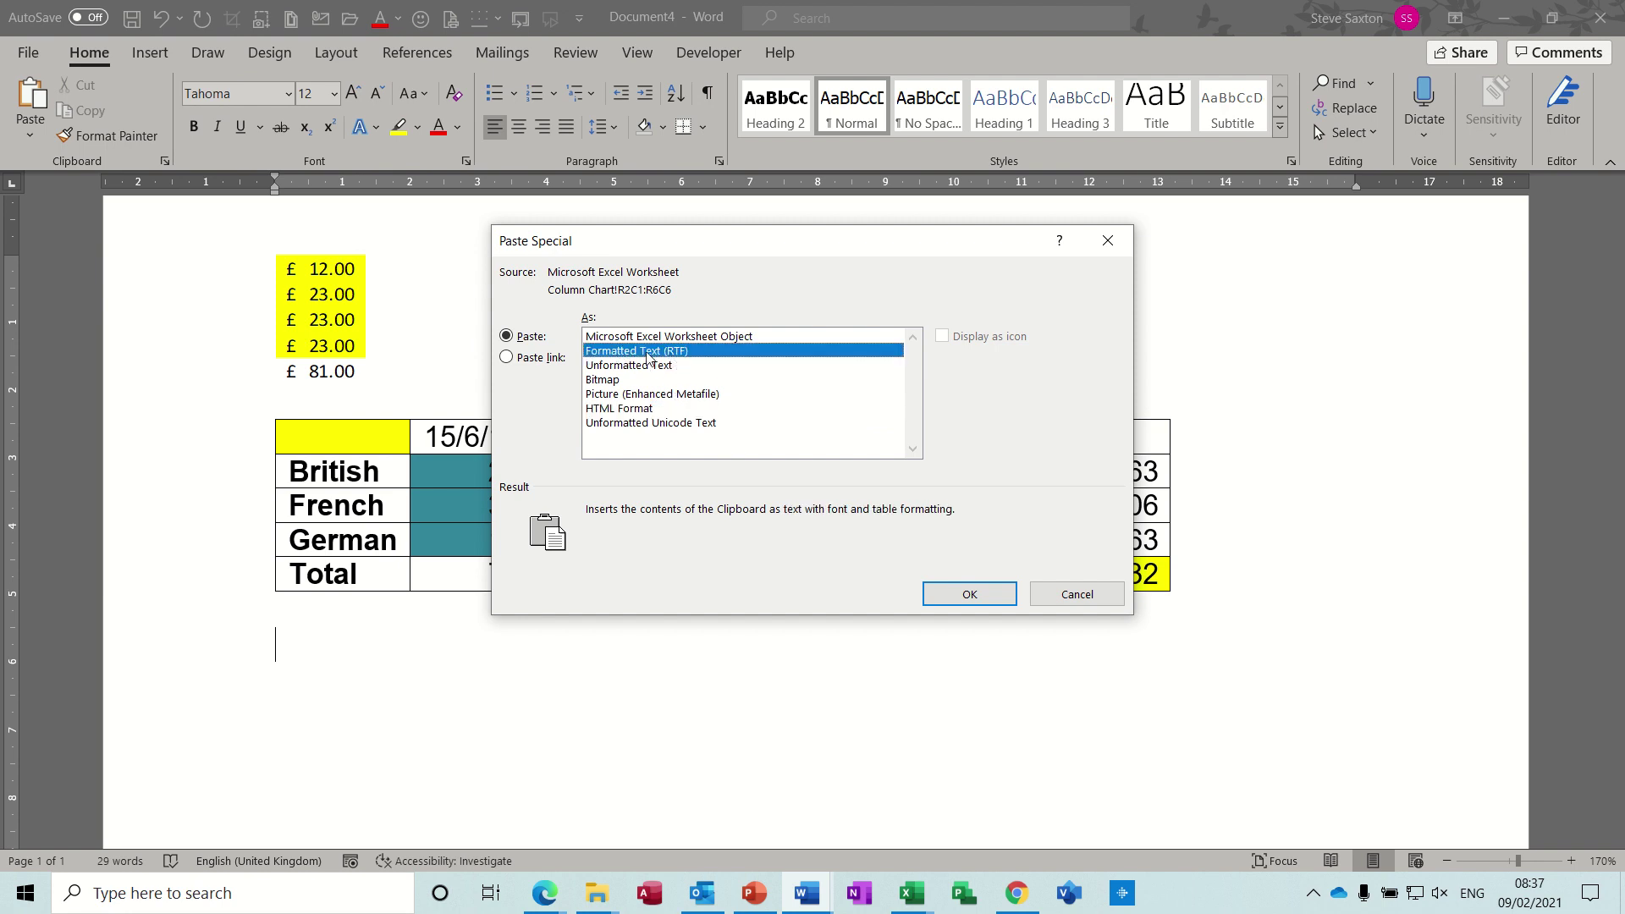
{"action": "left_click", "coordinate": [634, 339]}
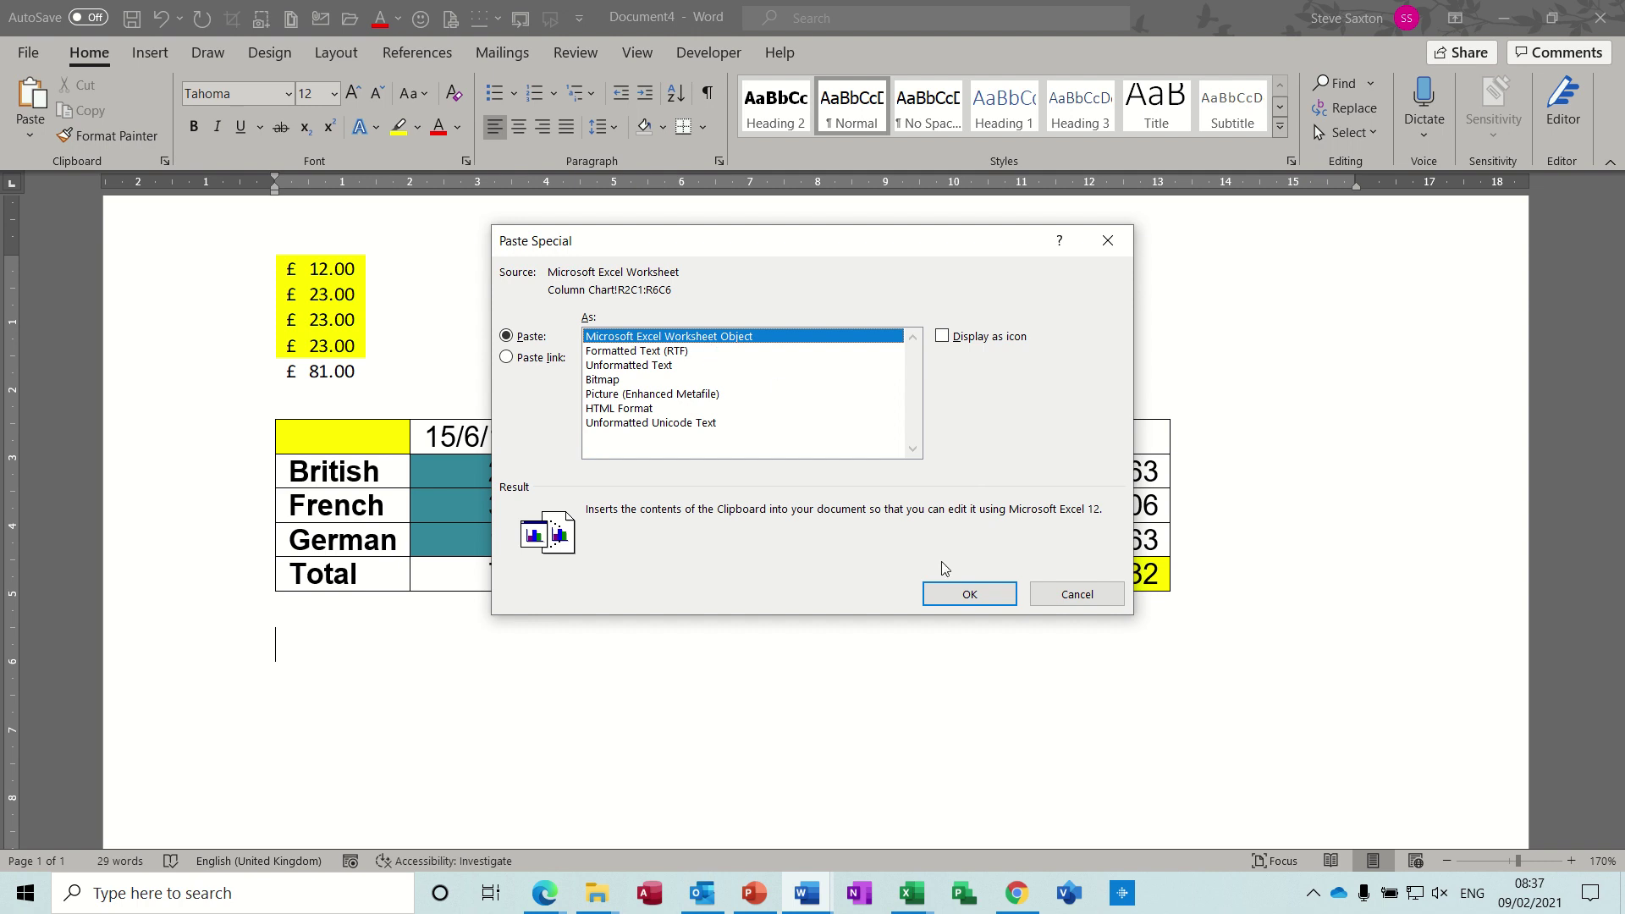
{"action": "left_click", "coordinate": [951, 592]}
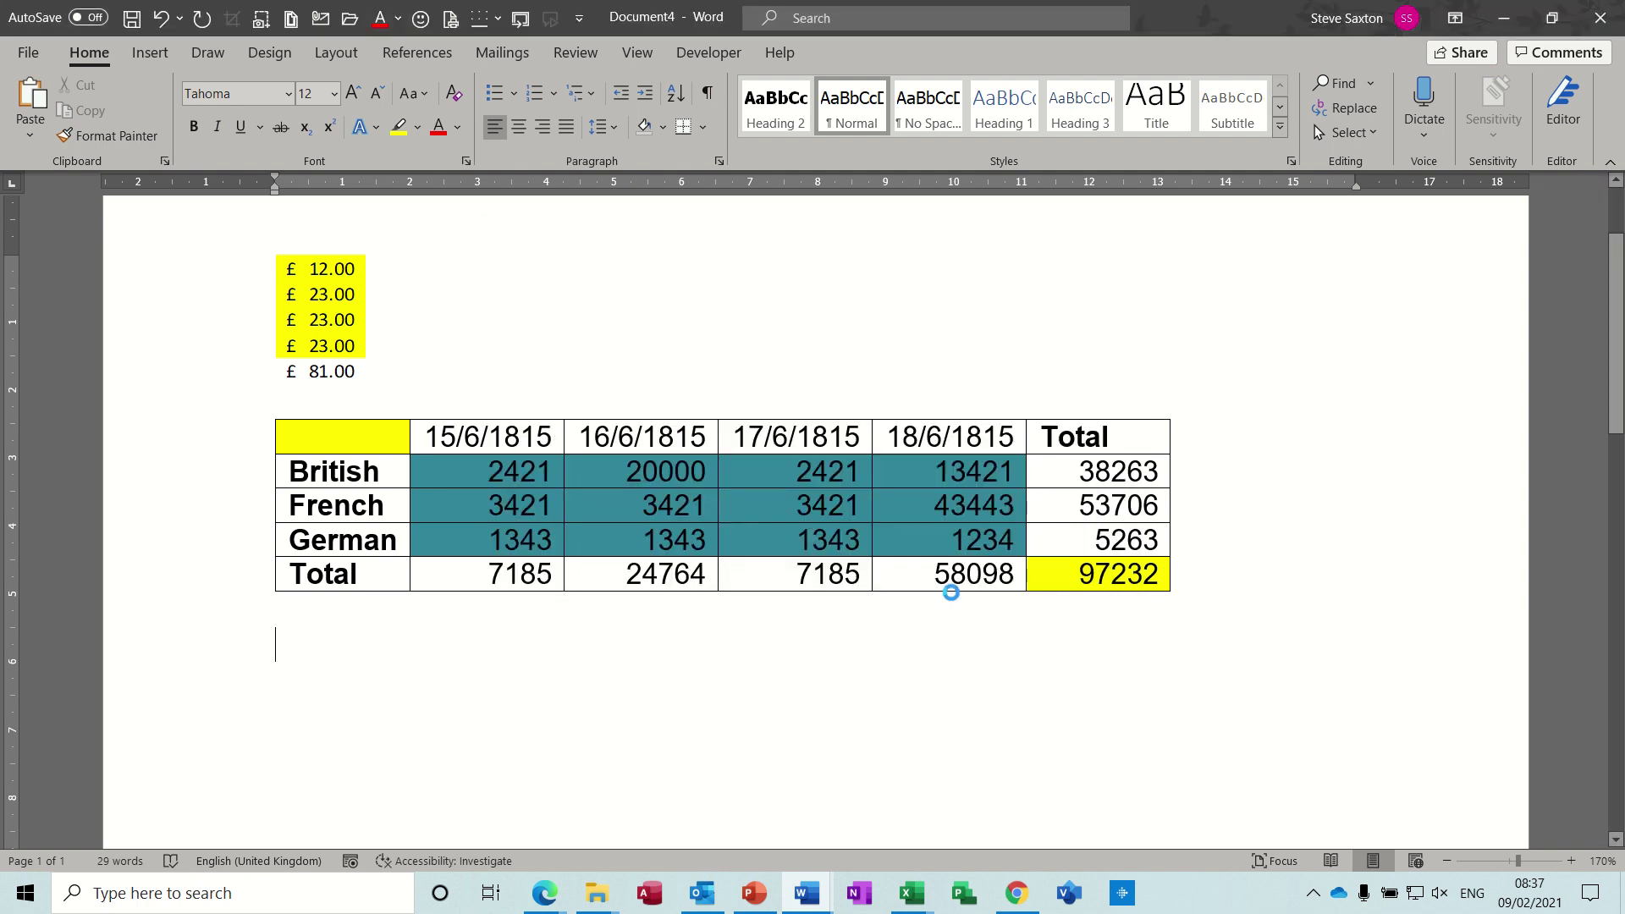
Open the embedded Waterloo table in Excel, exit unchanged, and move to the line below it.
{"action": "left_click", "coordinate": [875, 711]}
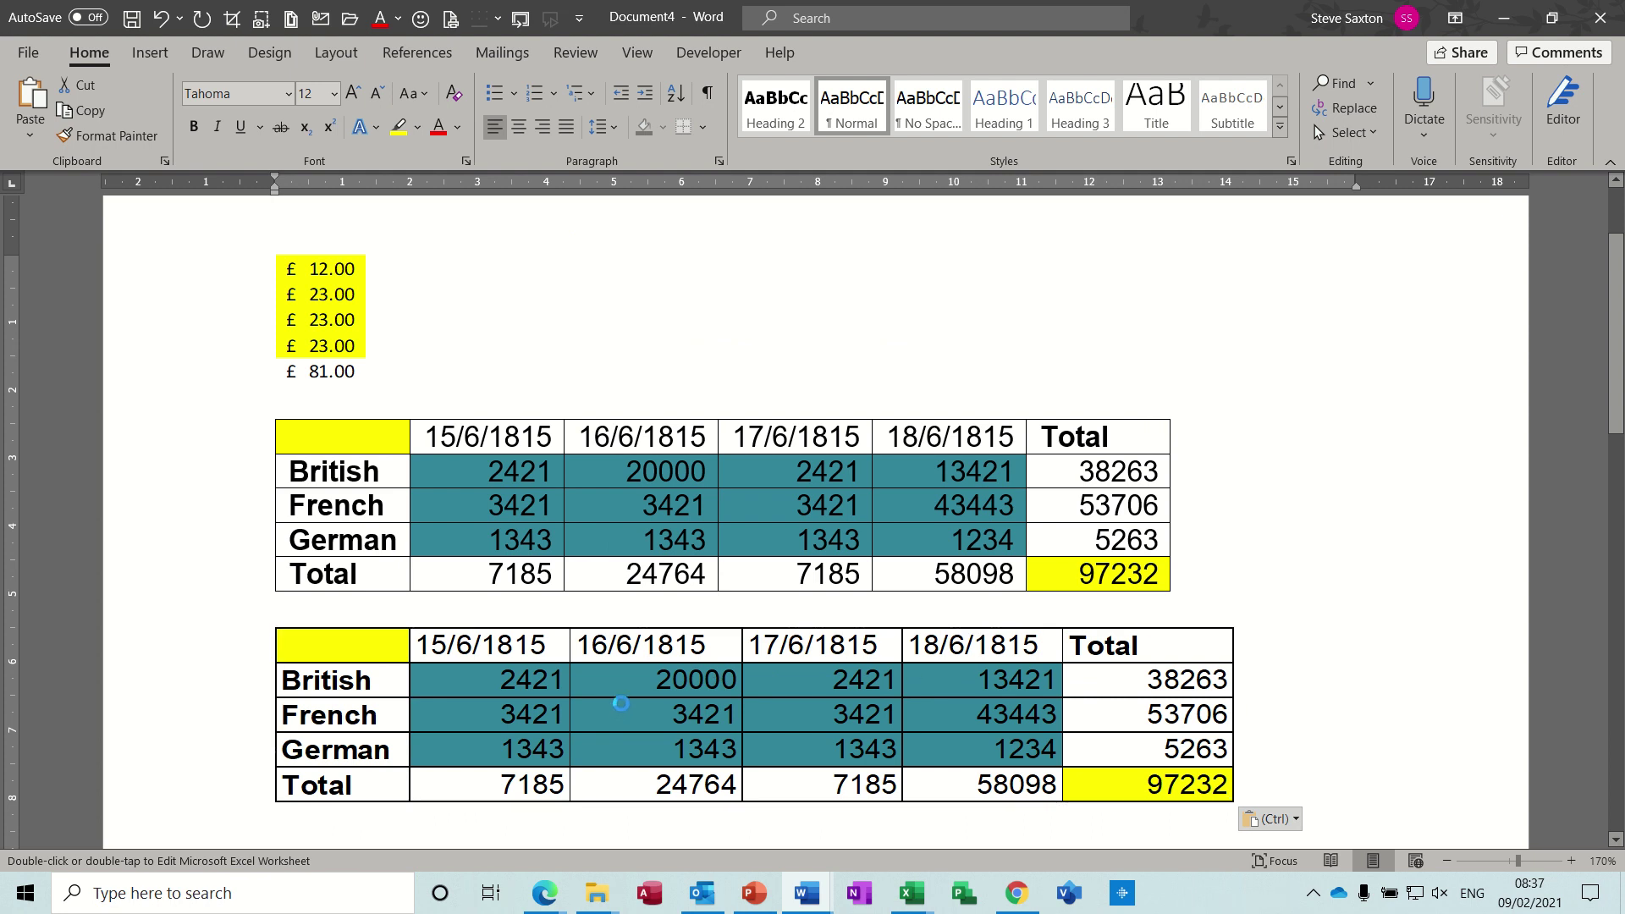
{"action": "double_click", "coordinate": [618, 711]}
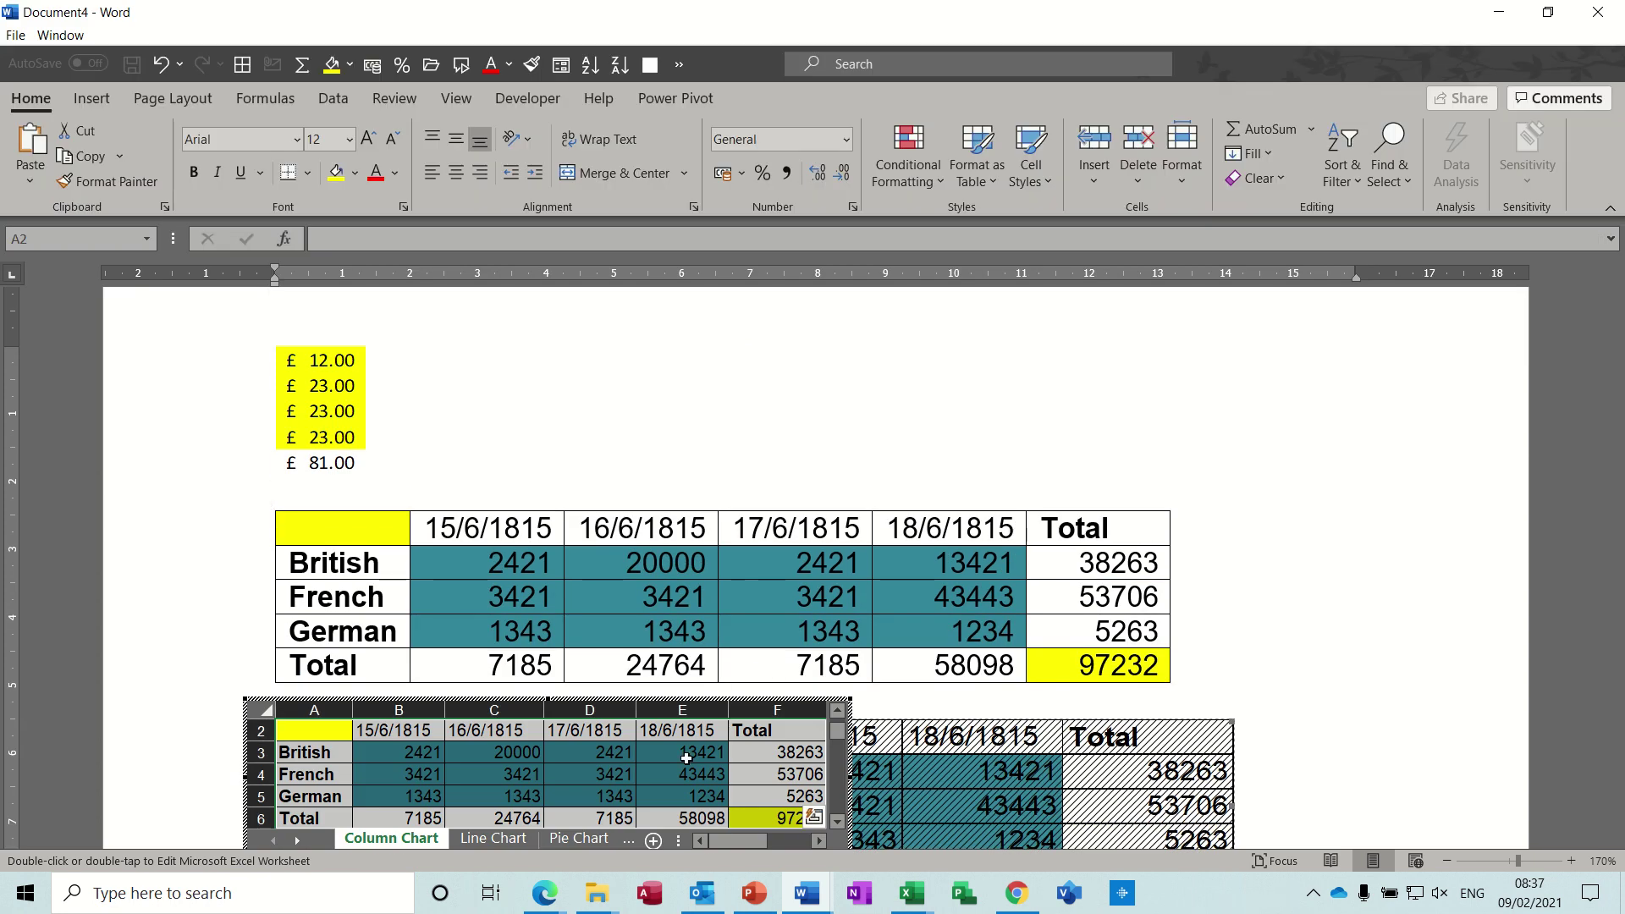
{"action": "left_click", "coordinate": [1297, 603]}
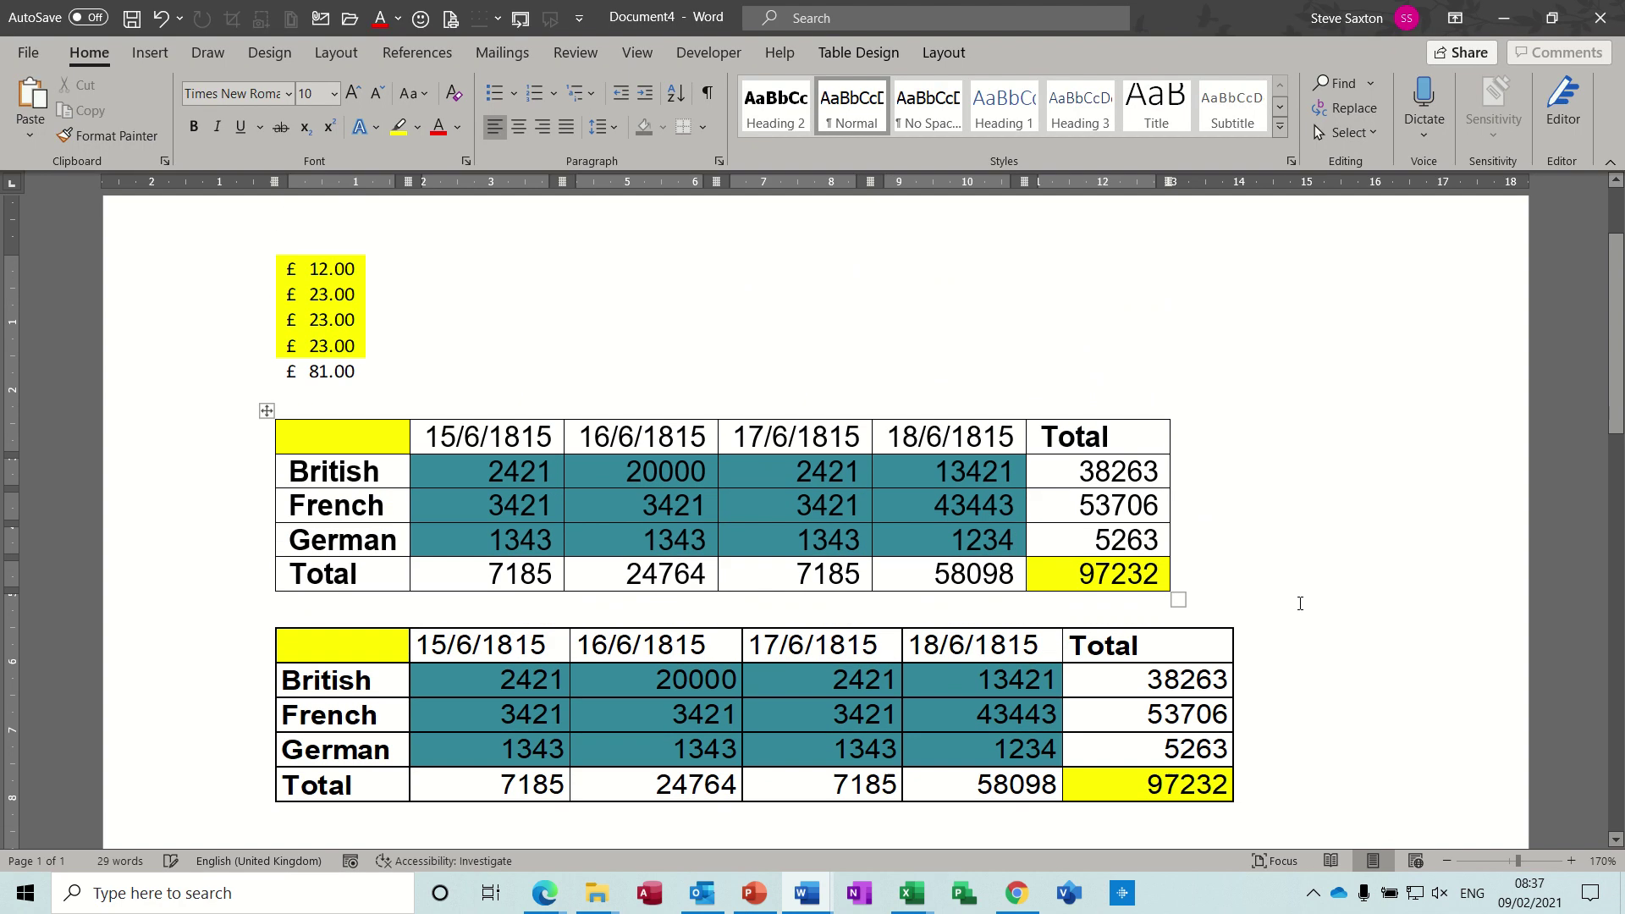
{"action": "scroll", "coordinate": [1331, 444], "scroll_direction": "down", "scroll_amount": 4}
{"action": "left_click", "coordinate": [1256, 434]}
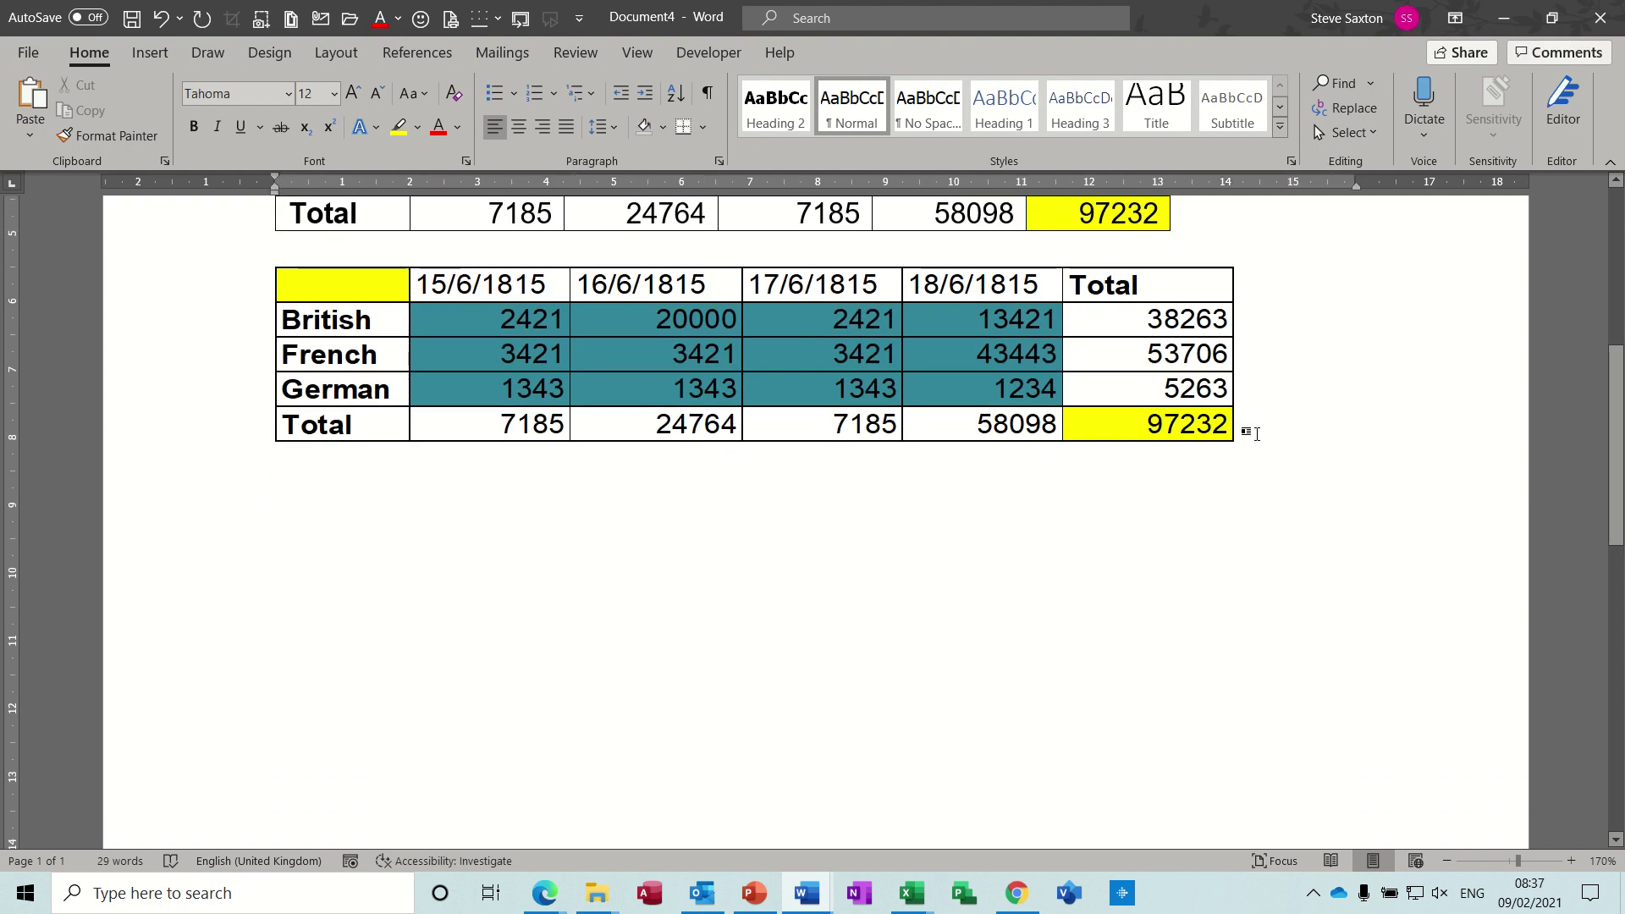
{"action": "key", "text": "Down"}
Paste-link the copied Waterloo table below the others as a Microsoft Excel Worksheet Object.
{"action": "left_click", "coordinate": [34, 140]}
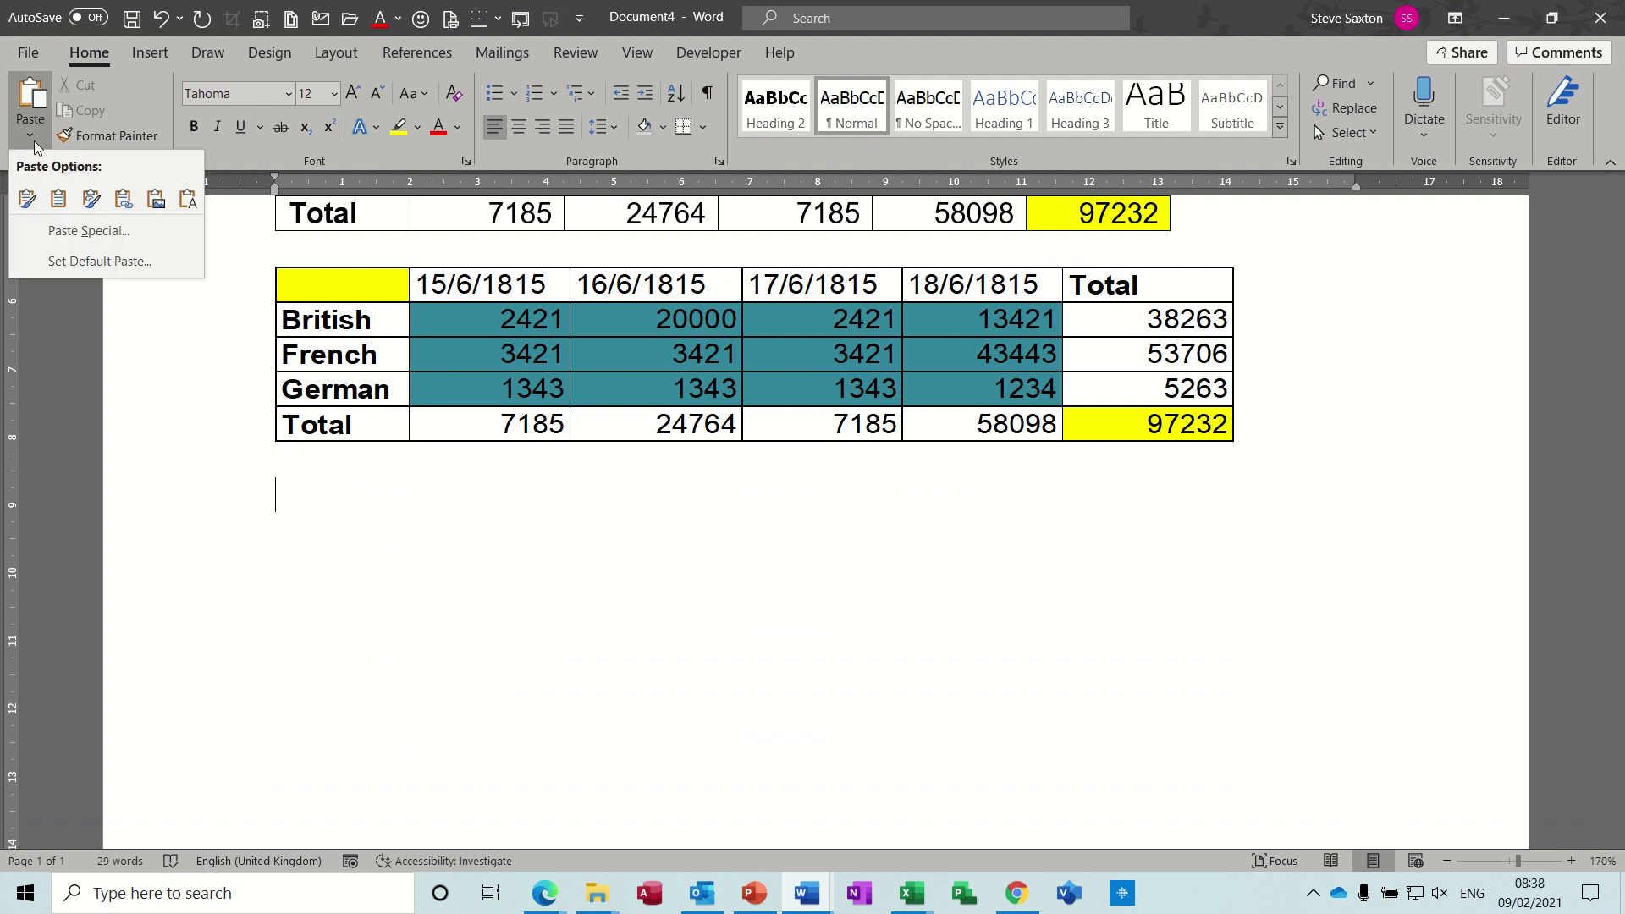
{"action": "left_click", "coordinate": [64, 227]}
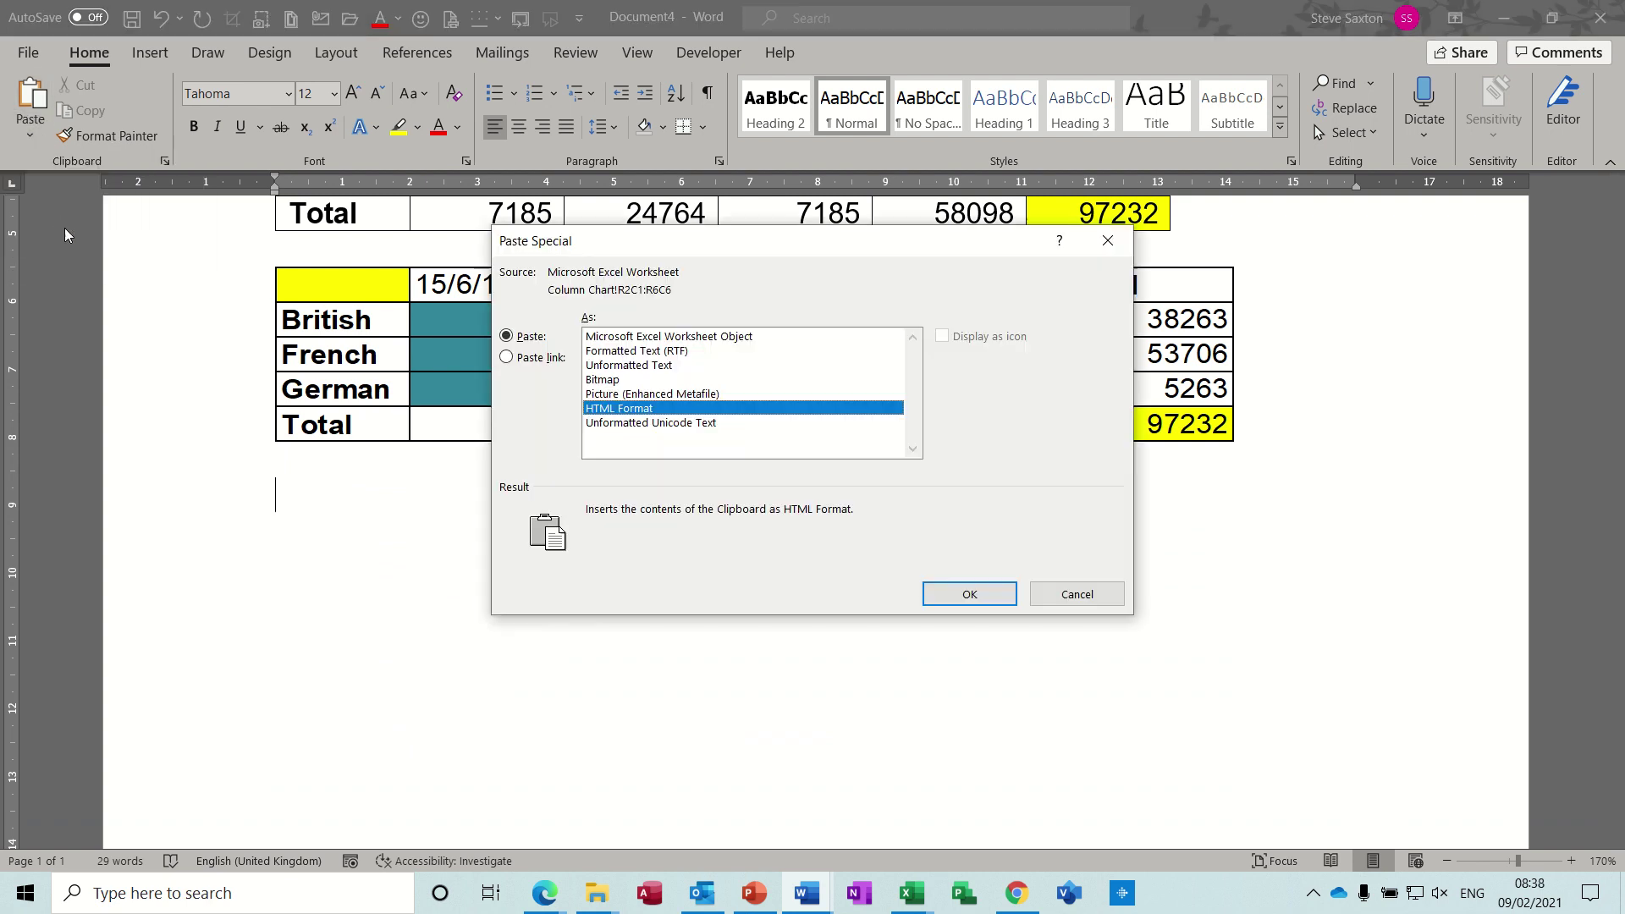
{"action": "left_click", "coordinate": [505, 358]}
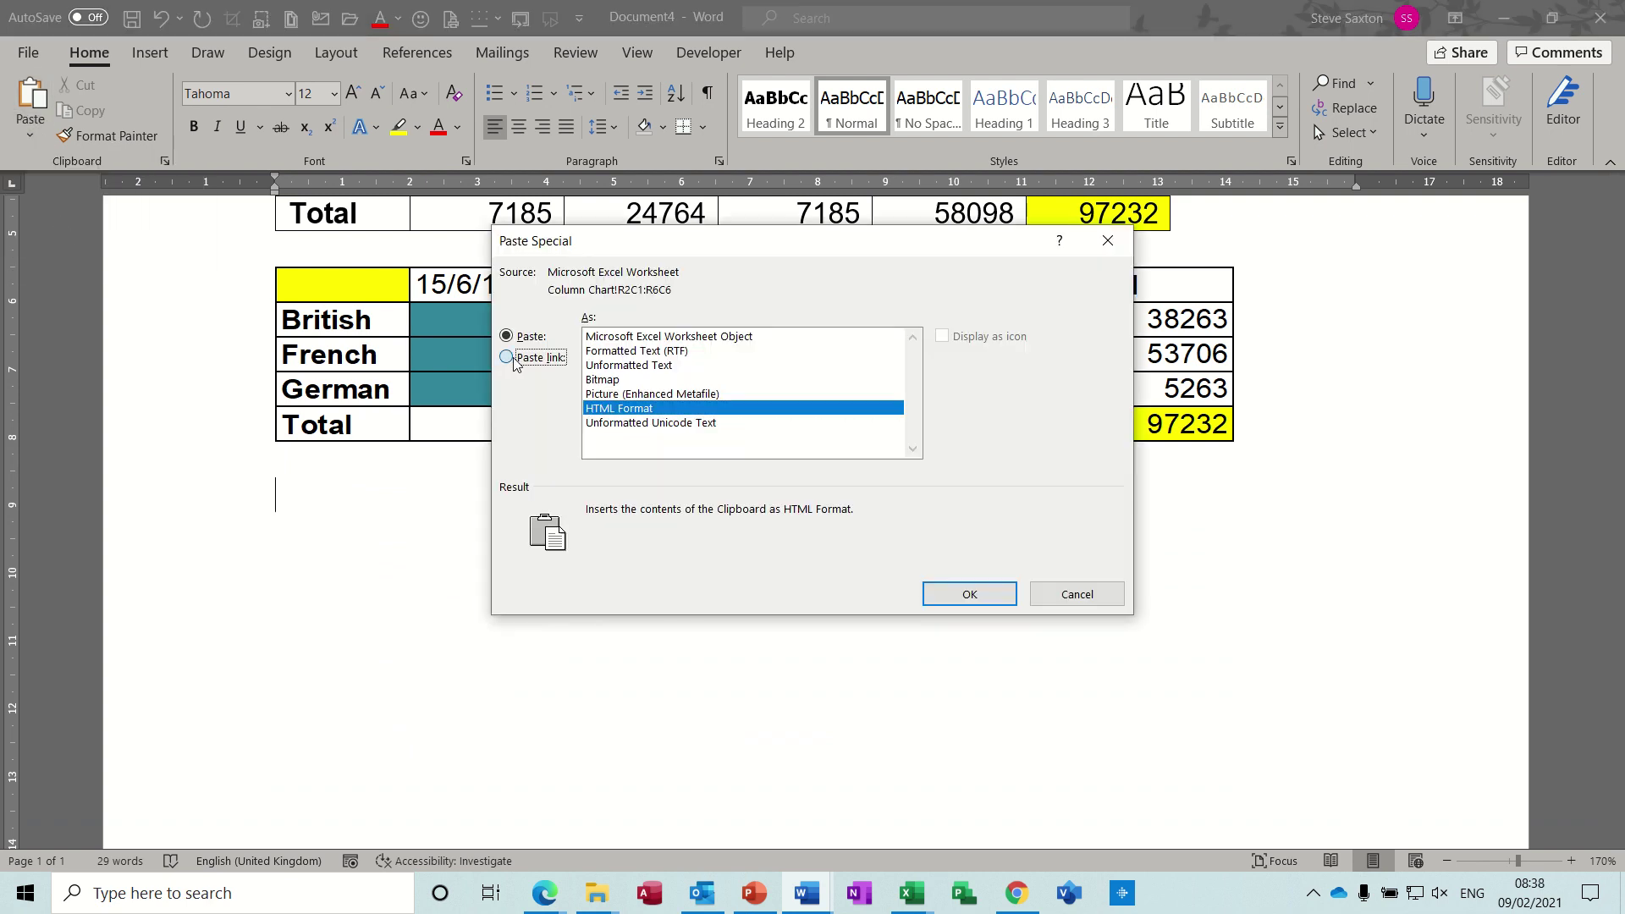
{"action": "left_click", "coordinate": [651, 338]}
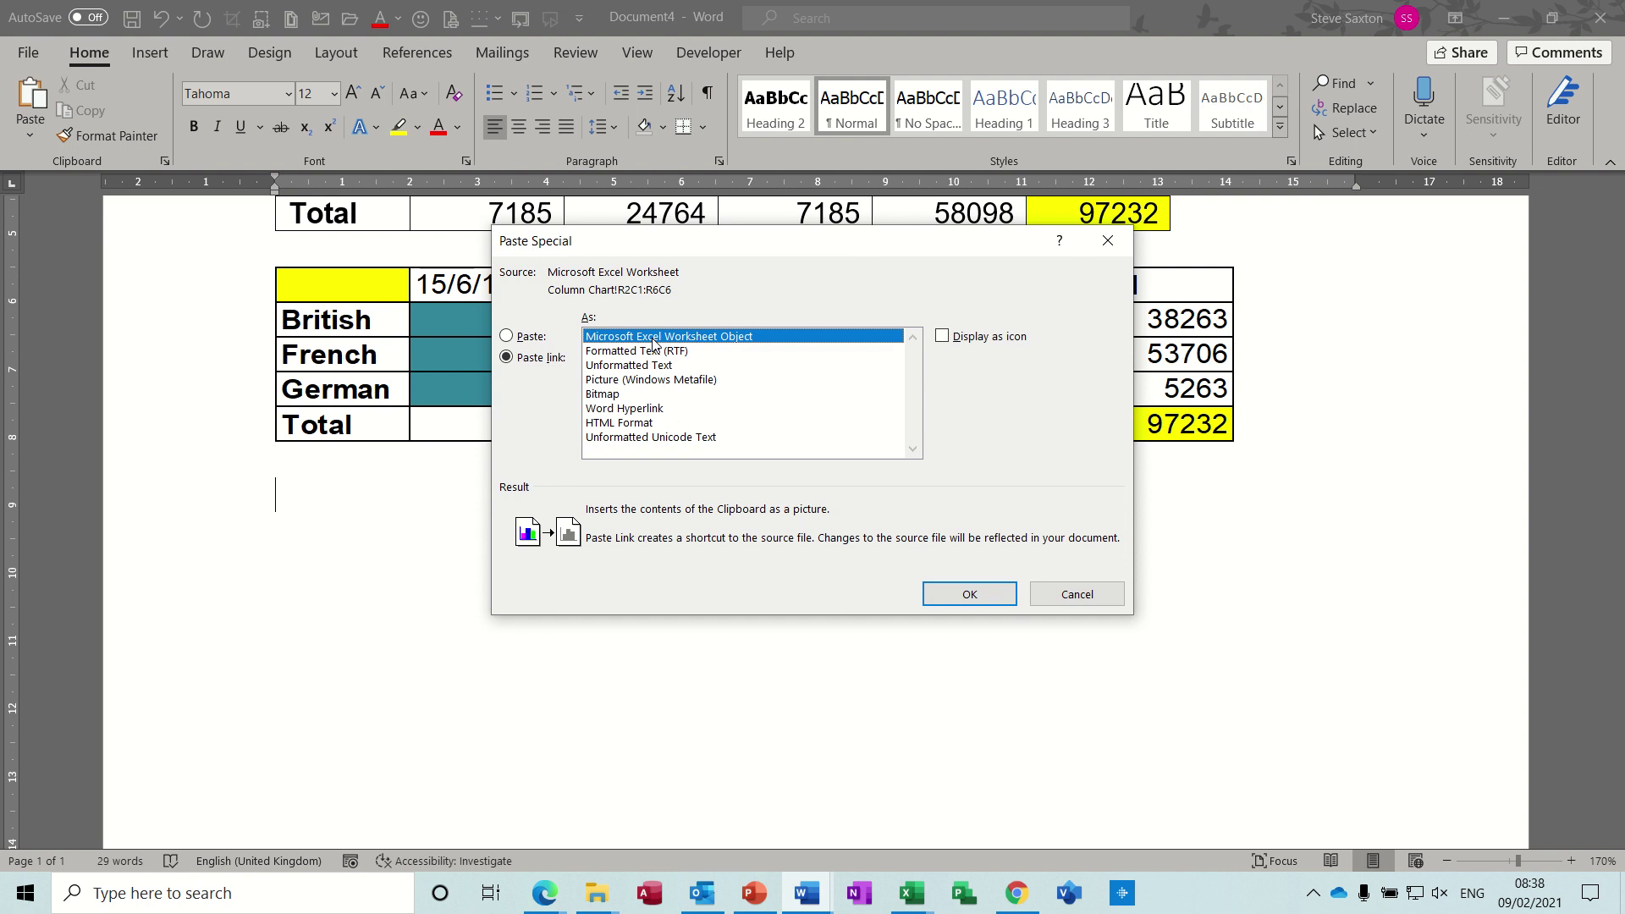
{"action": "left_click", "coordinate": [966, 595]}
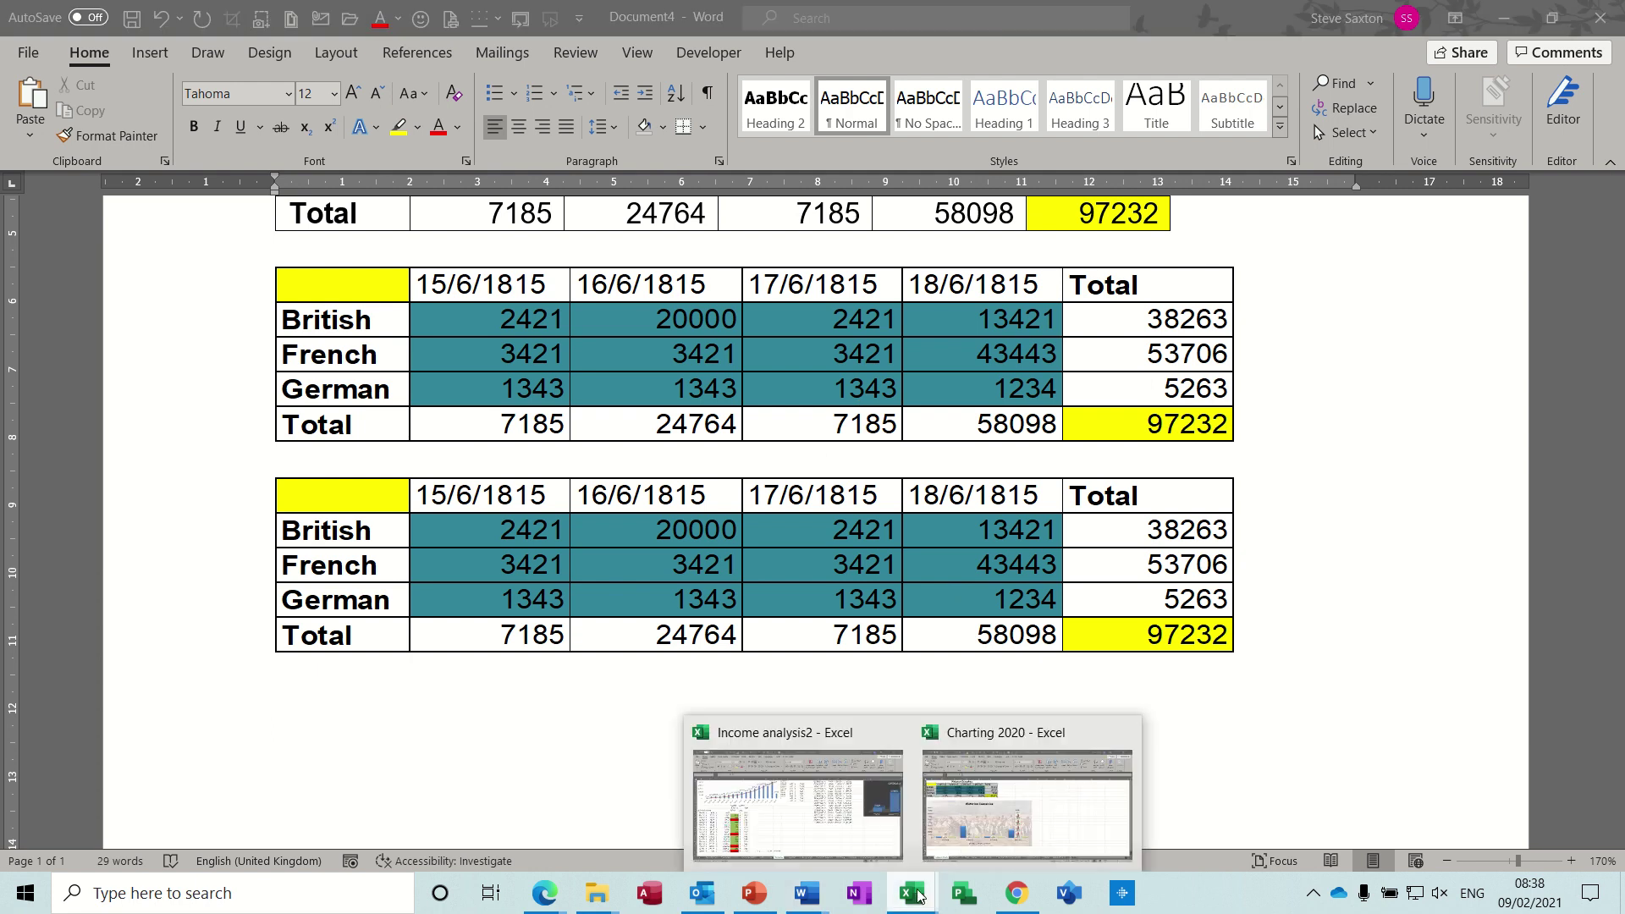
In Charting 2020, delete the 18/6/1815 figures in E3:E5, dropping the grand total to 39134.
{"action": "left_click", "coordinate": [982, 802]}
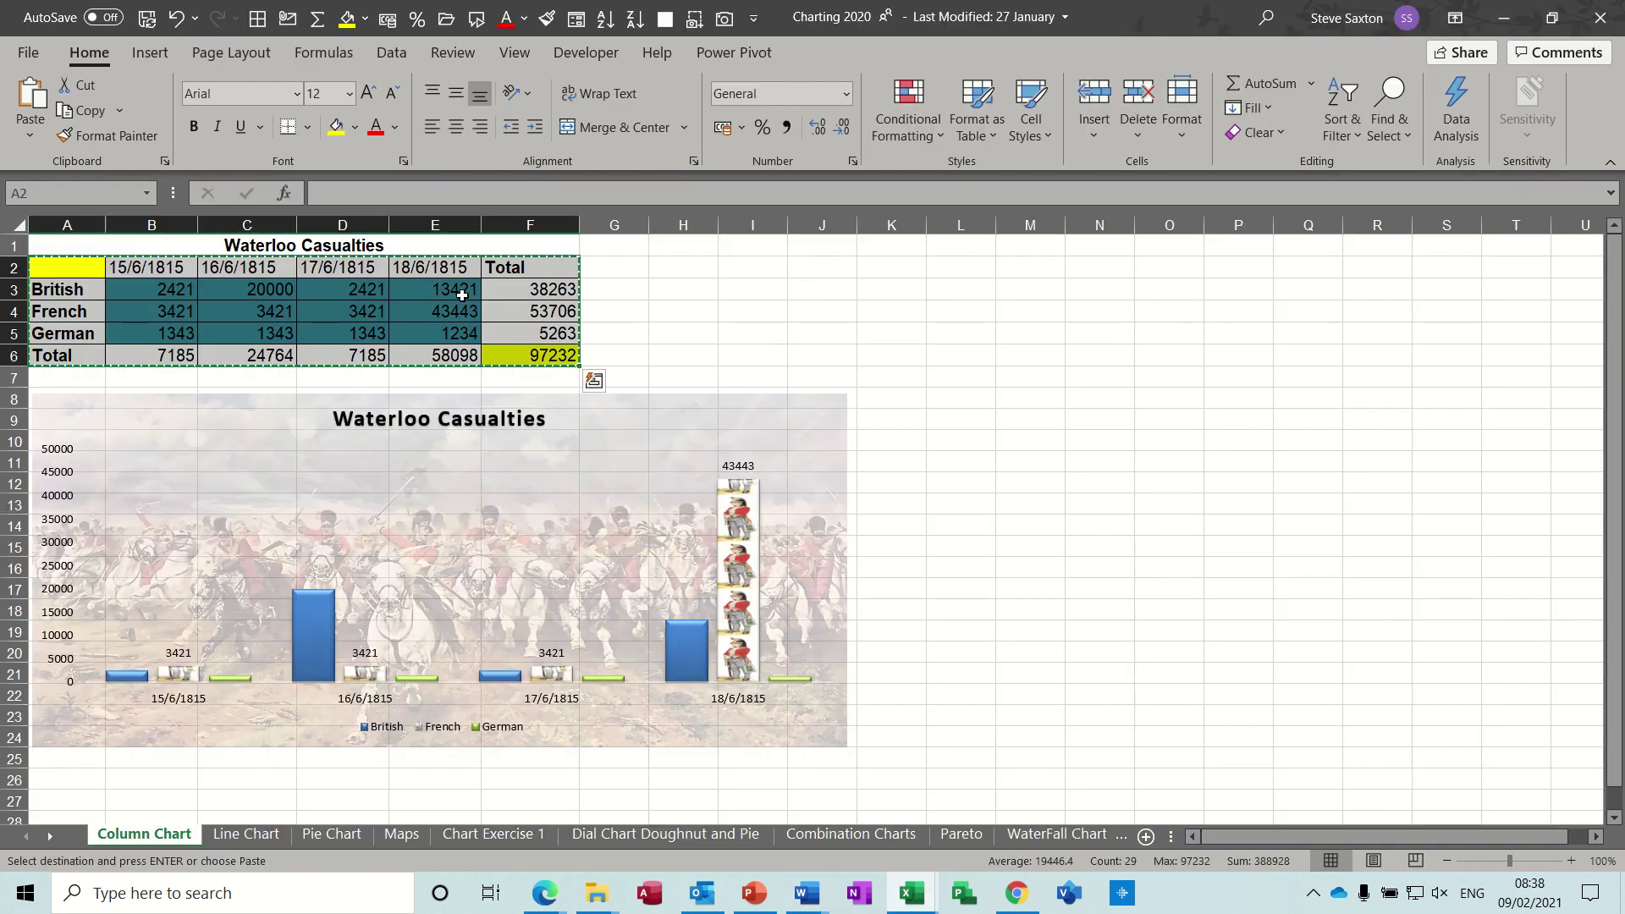
{"action": "left_click_drag", "start_coordinate": [457, 296], "coordinate": [451, 333]}
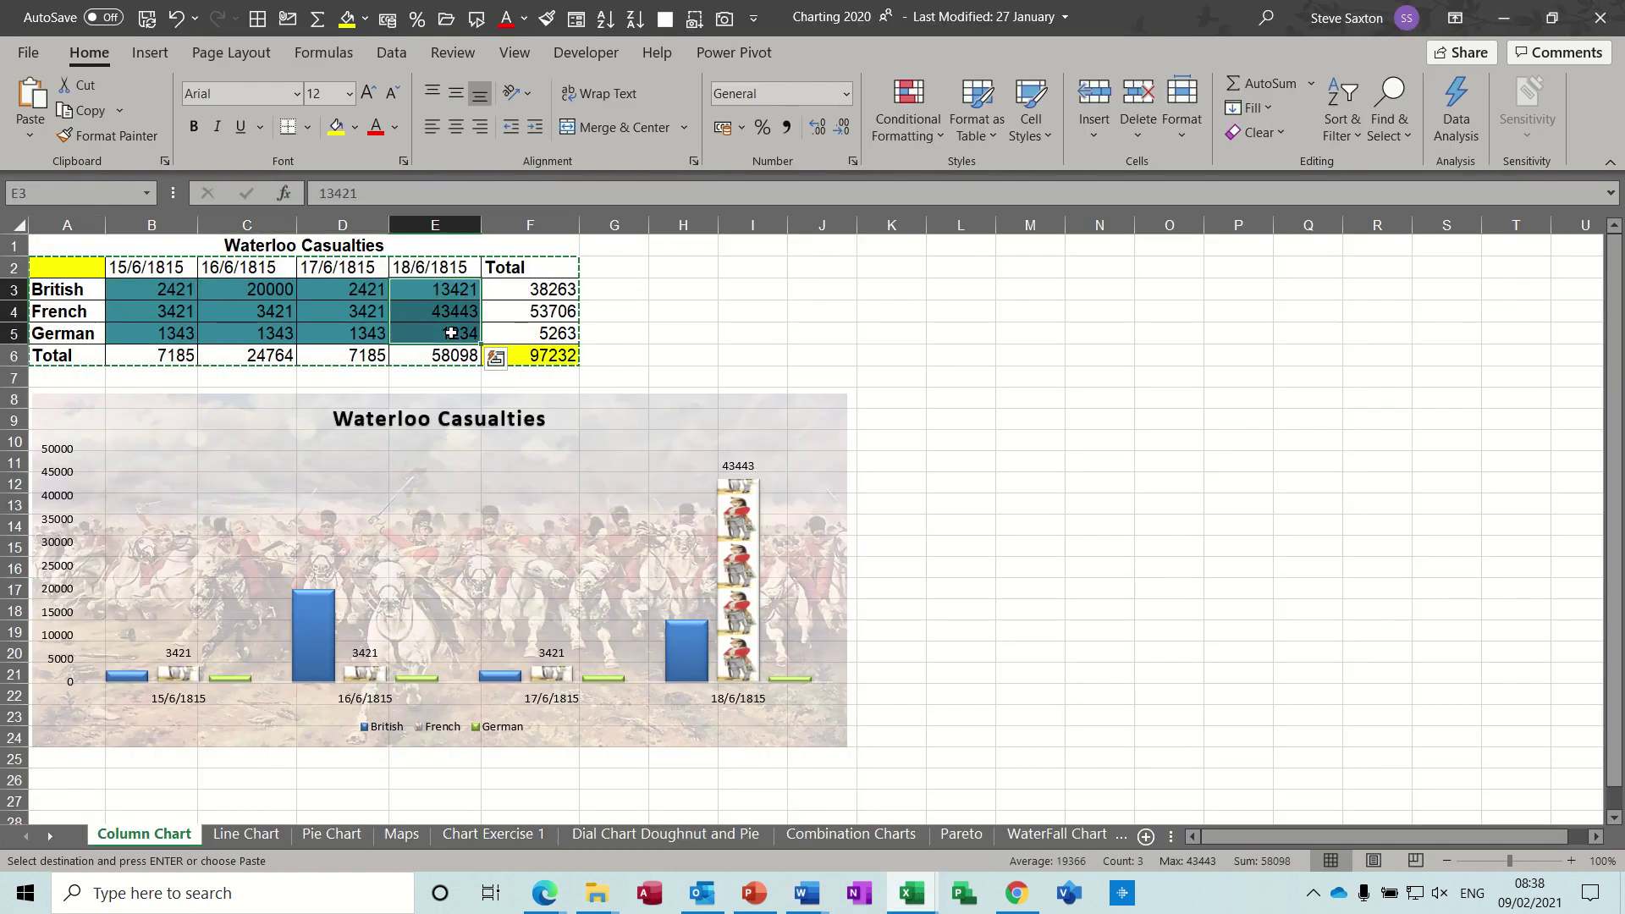
{"action": "key", "text": "Delete"}
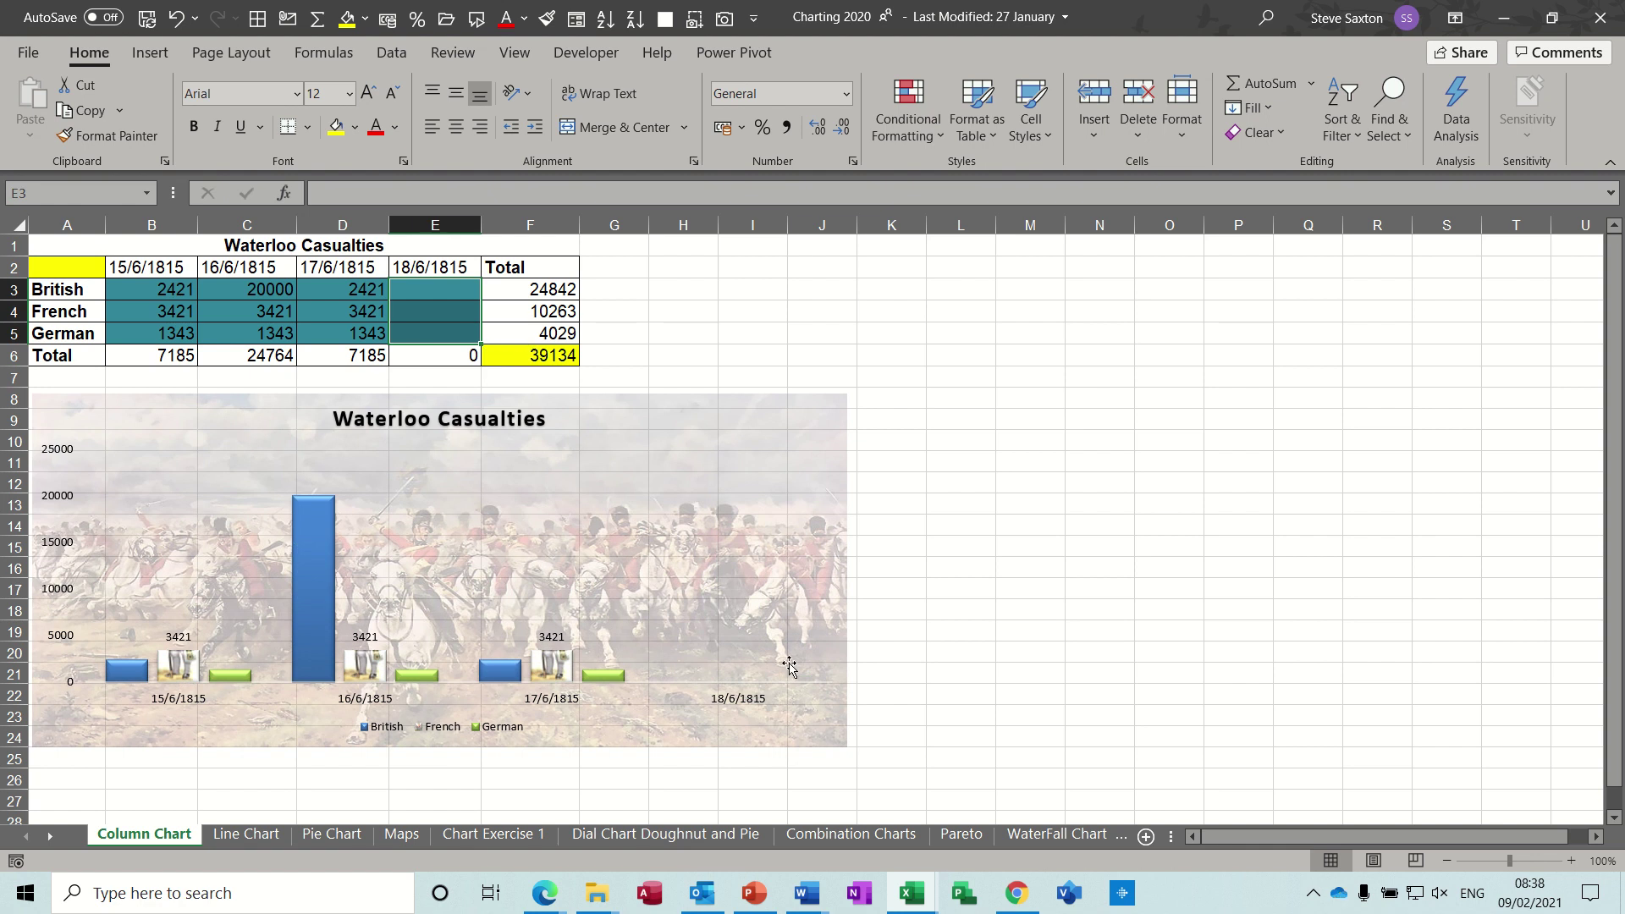
{"action": "left_click", "coordinate": [808, 893]}
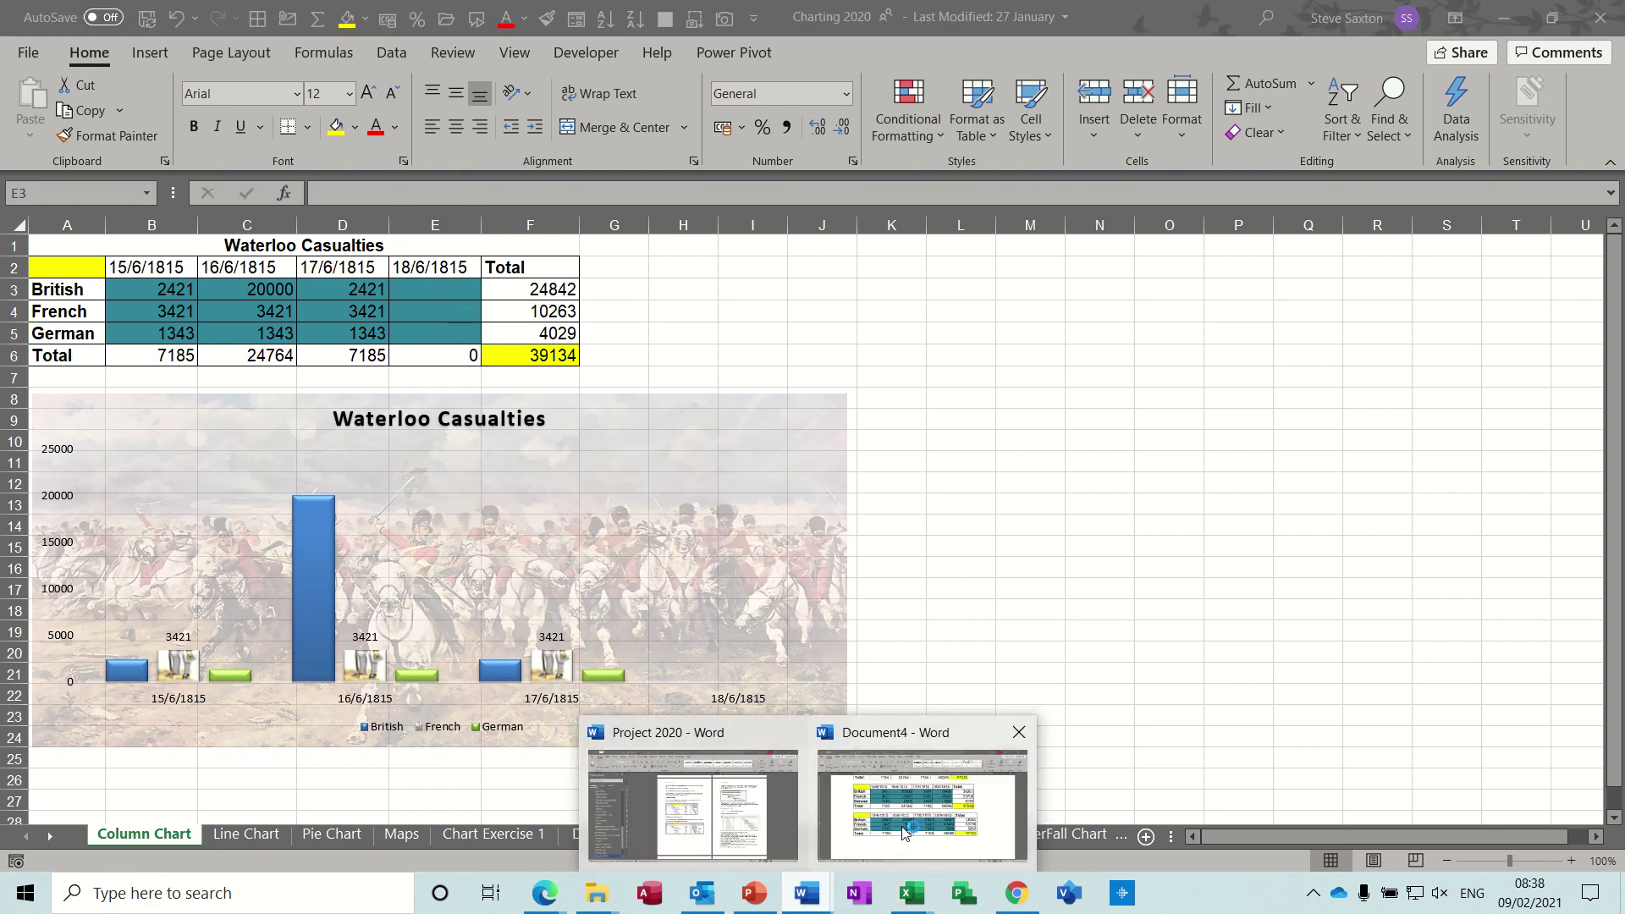
In Document4, confirm the linked table shows an empty 18/6/1815 column and a 39134 total.
{"action": "left_click", "coordinate": [906, 832]}
{"action": "left_click", "coordinate": [957, 575]}
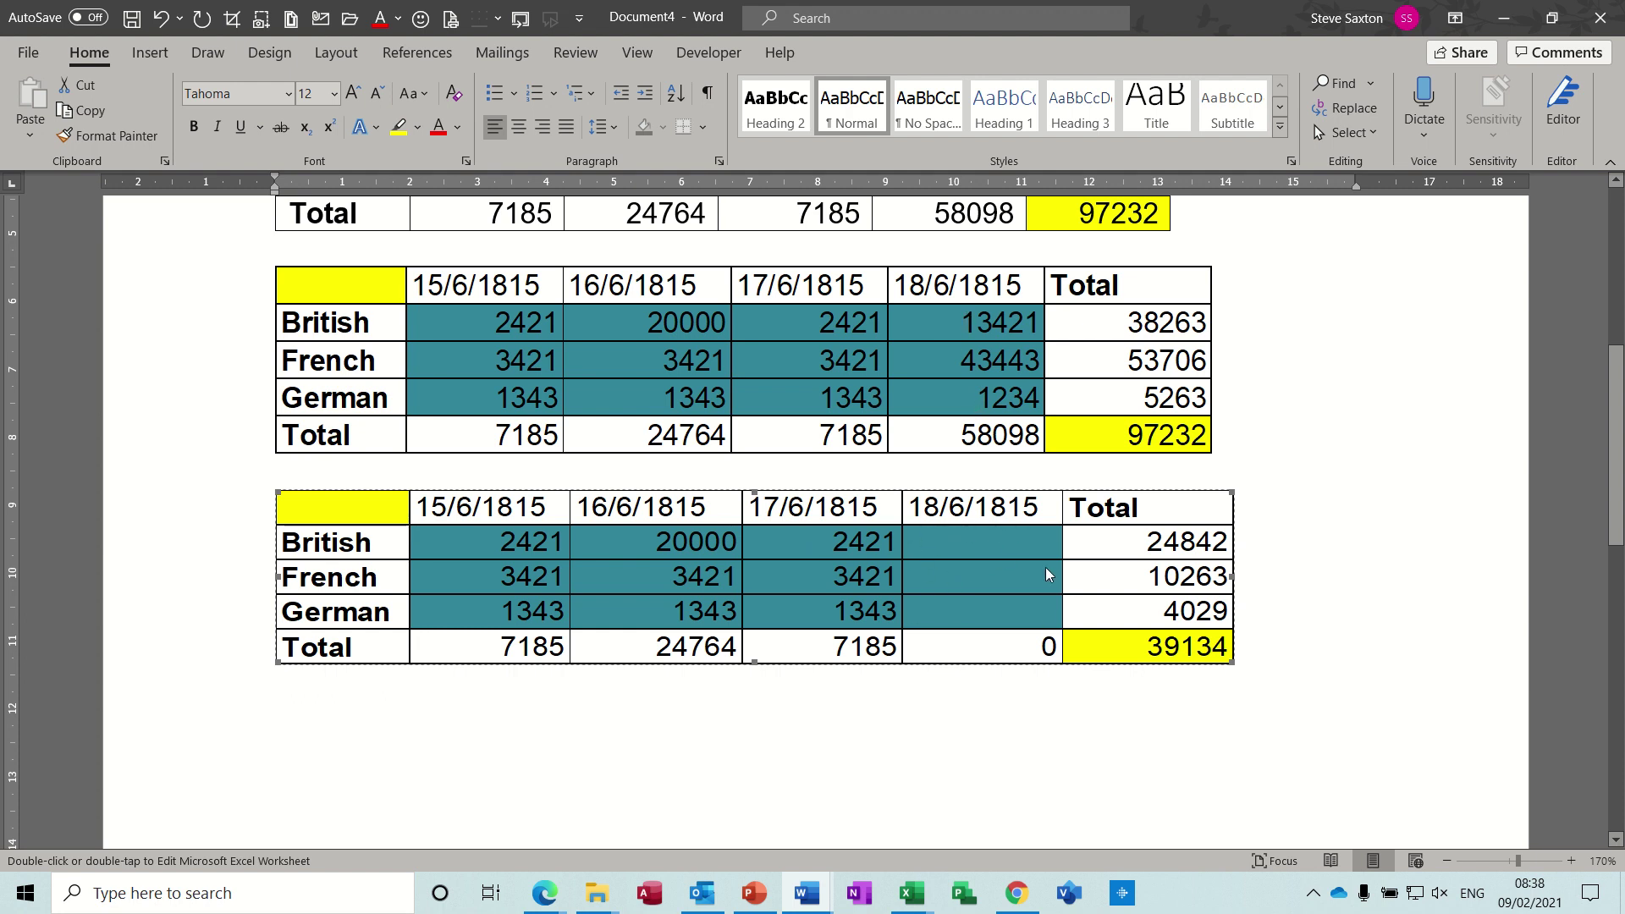
{"action": "left_click", "coordinate": [1258, 665]}
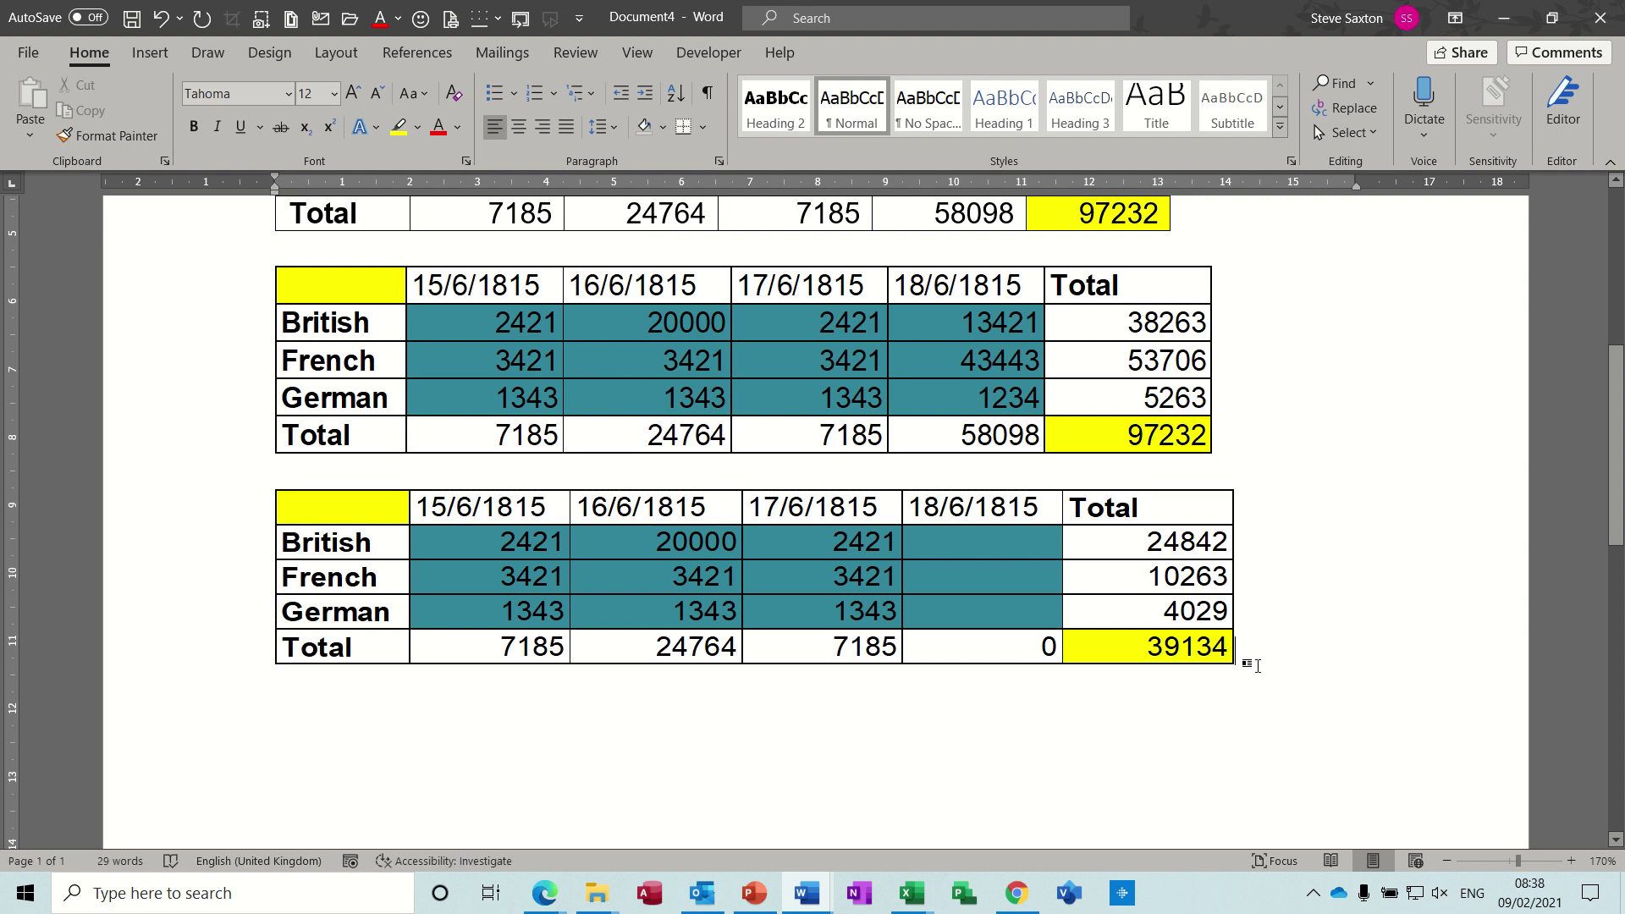
{"action": "key", "text": "Down"}
Paste 13421, 43443 and 1234 back into E3:E5 and copy the 97232 total from F6.
{"action": "left_click", "coordinate": [912, 892]}
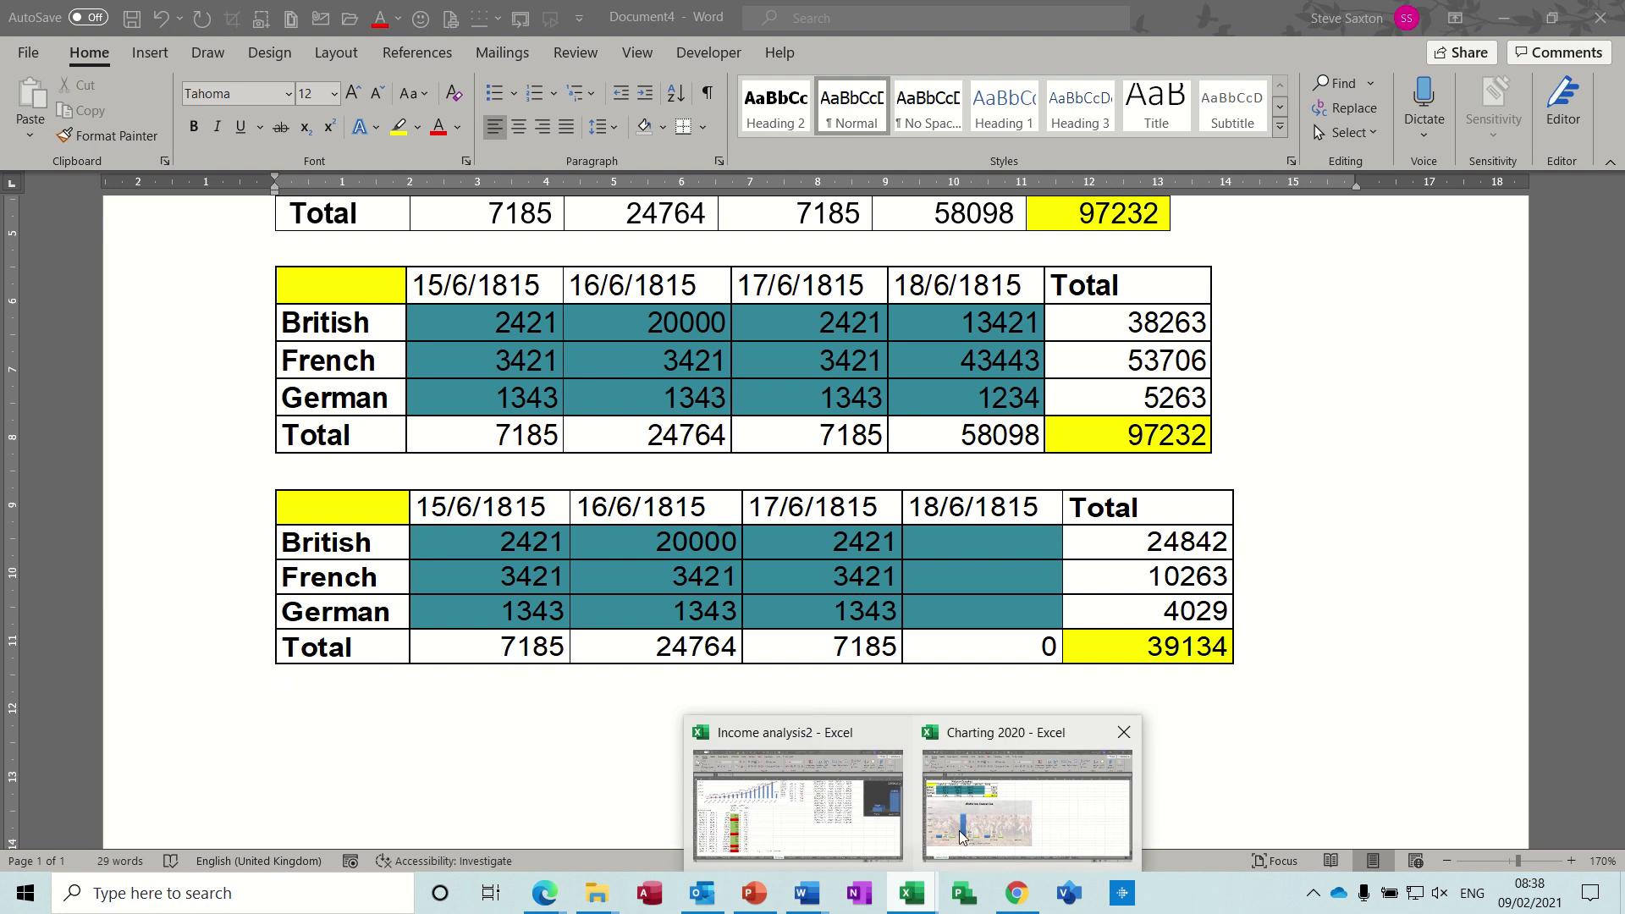
{"action": "left_click", "coordinate": [994, 796]}
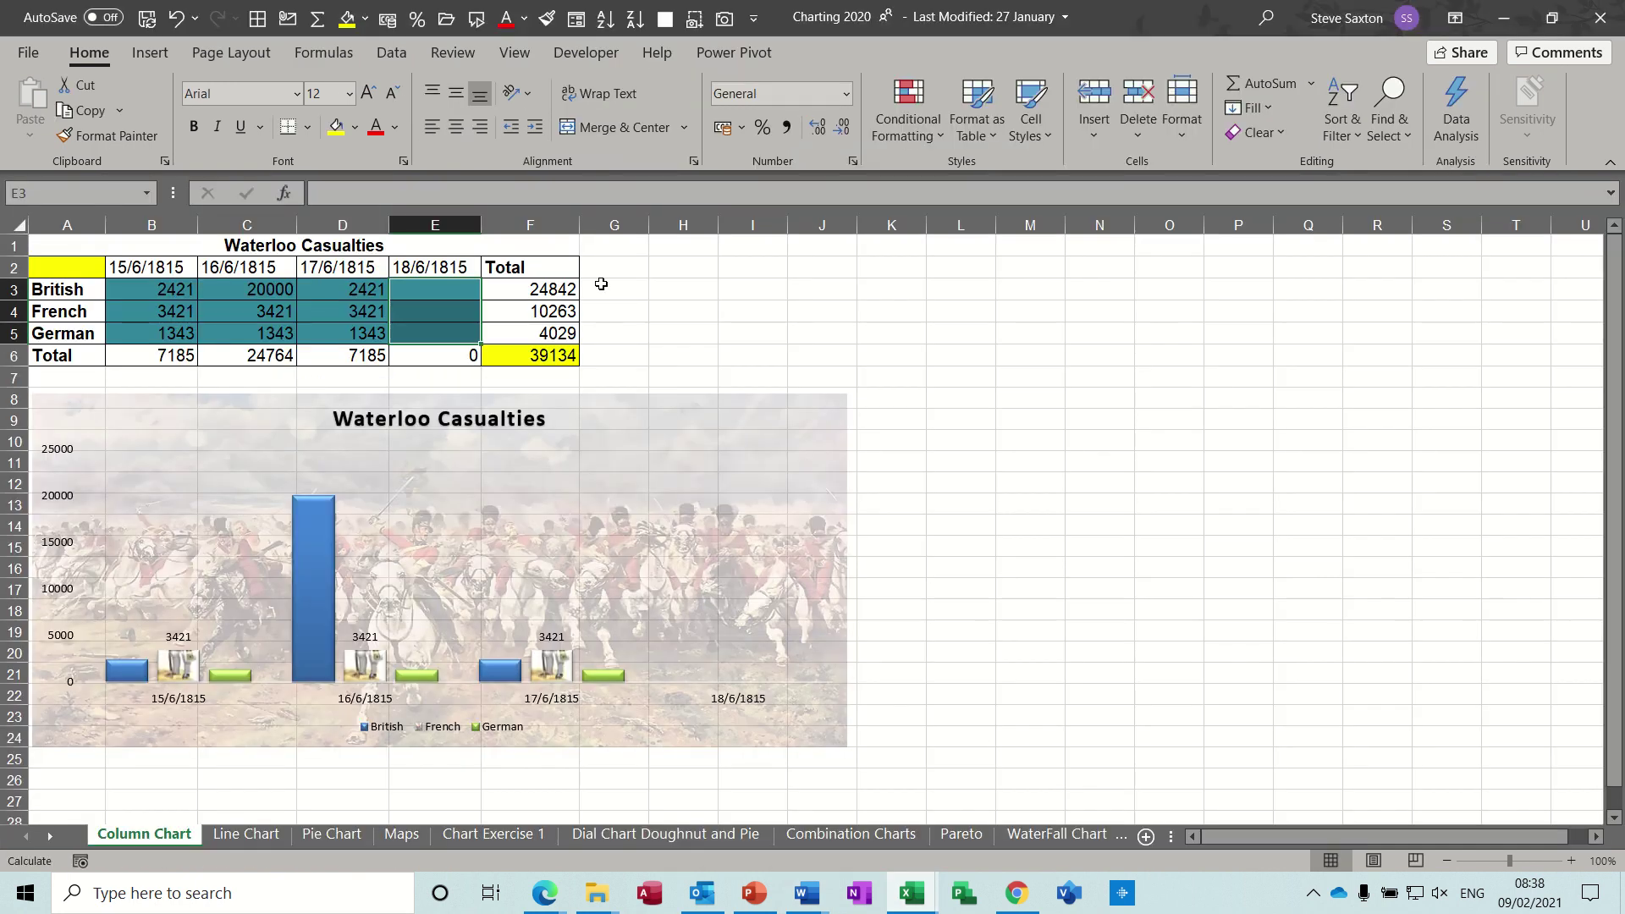
{"action": "key", "text": "ctrl+v"}
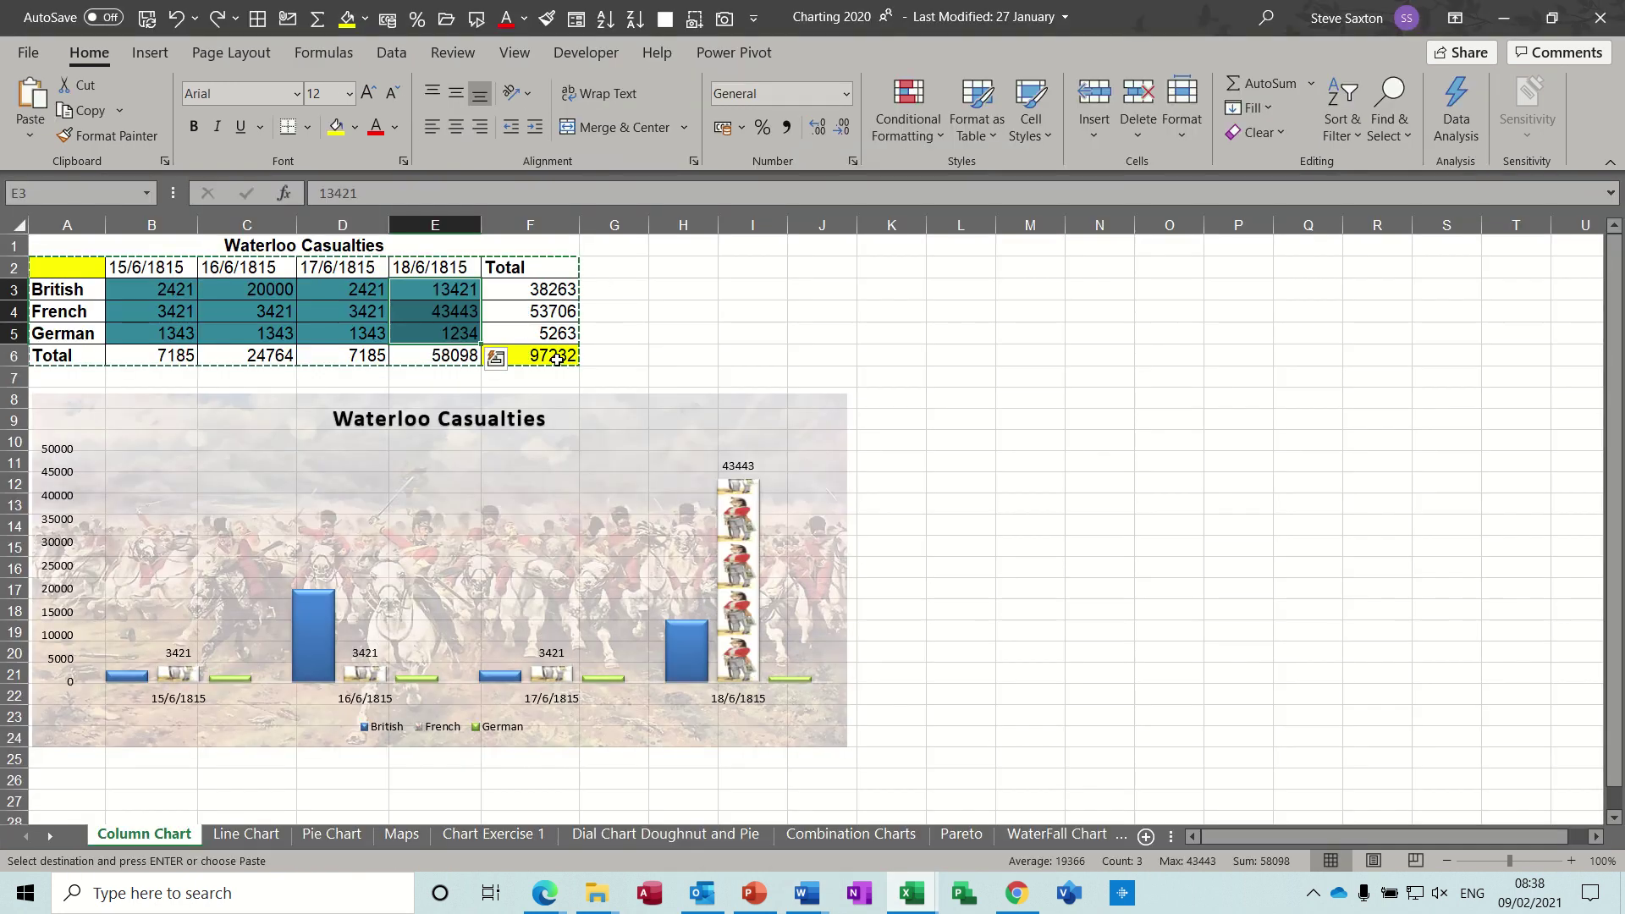
{"action": "left_click", "coordinate": [556, 356]}
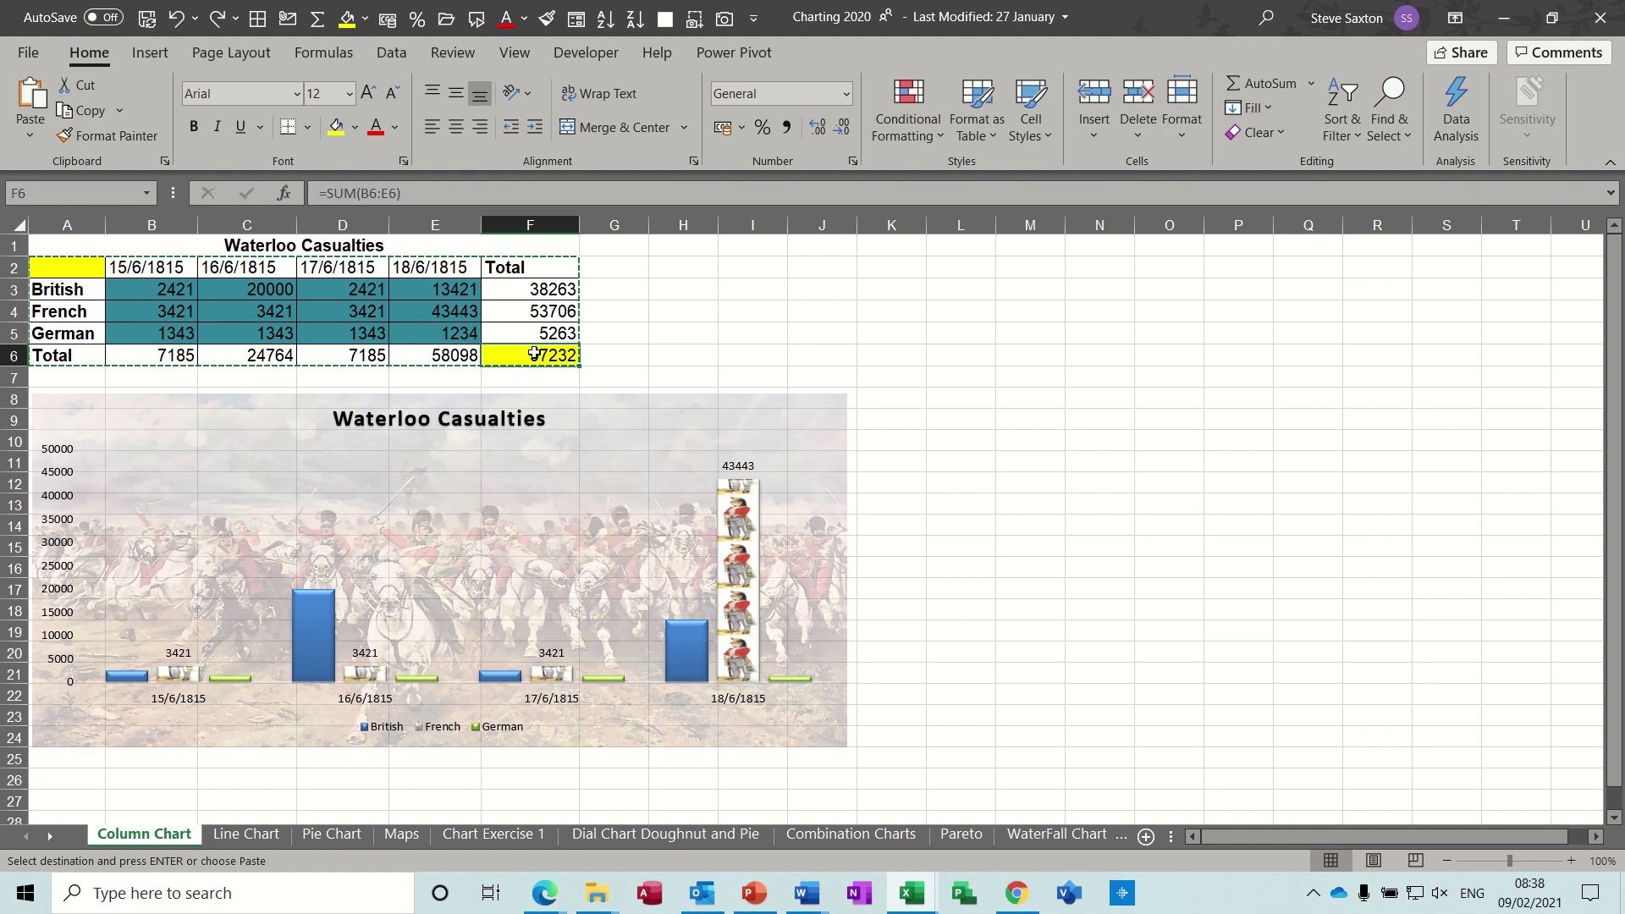
{"action": "key", "text": "ctrl+c"}
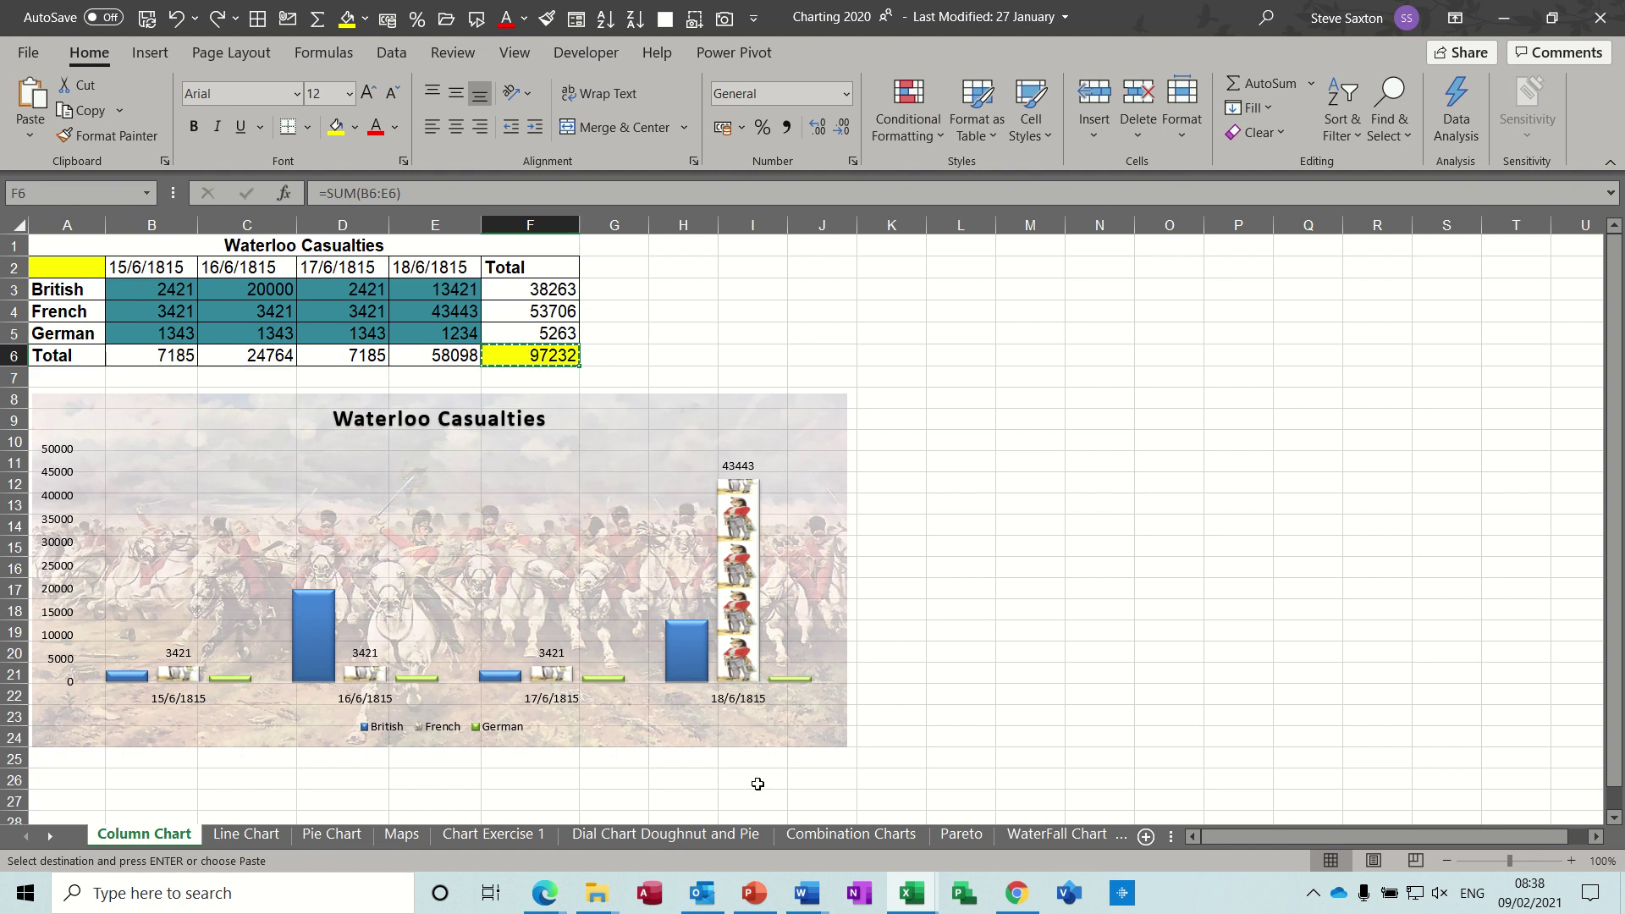
Insert the 'intro' AutoText paragraph about Peter Lorimer's shooting power below the linked table.
{"action": "mouse_move", "coordinate": [804, 891]}
{"action": "left_click", "coordinate": [854, 833]}
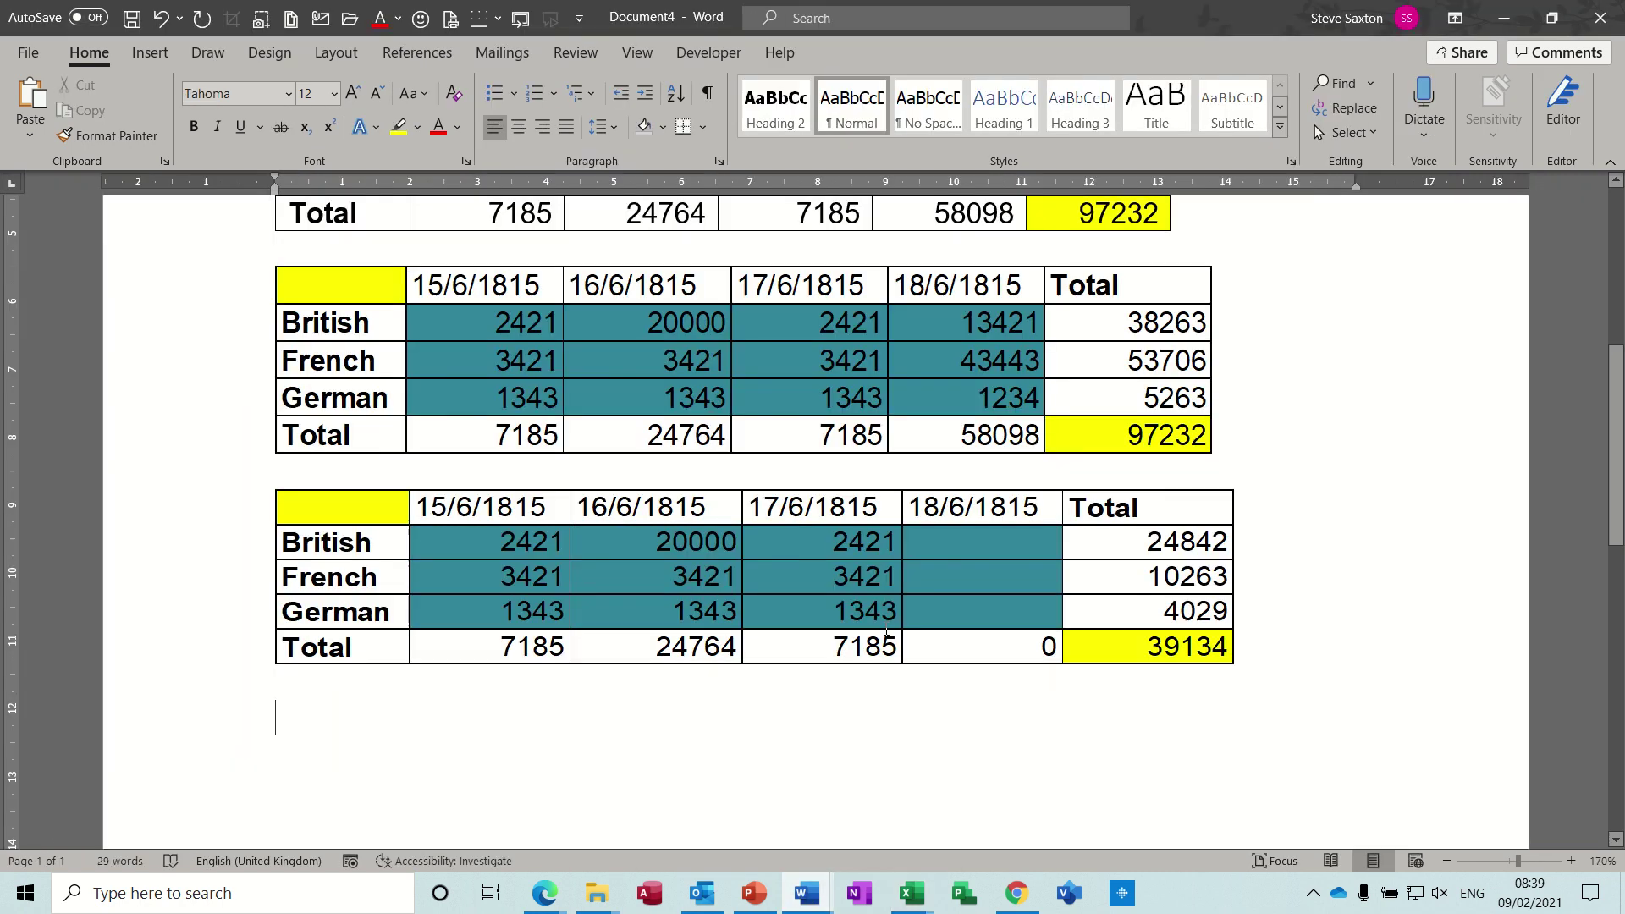
{"action": "type", "text": "intro"}
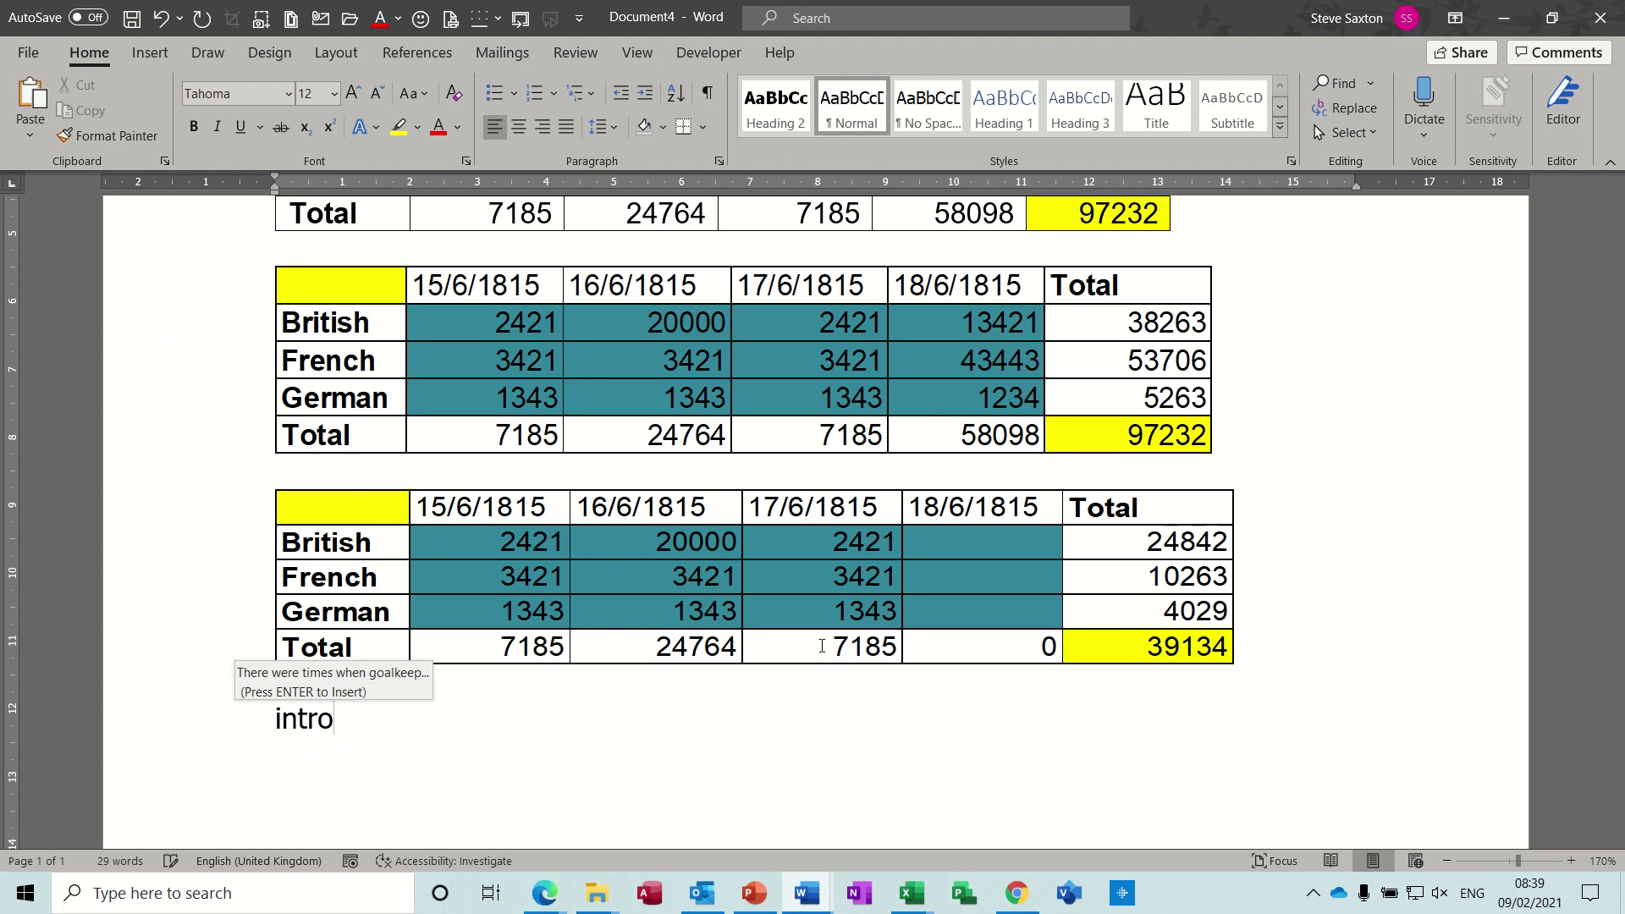
{"action": "key", "text": "Return"}
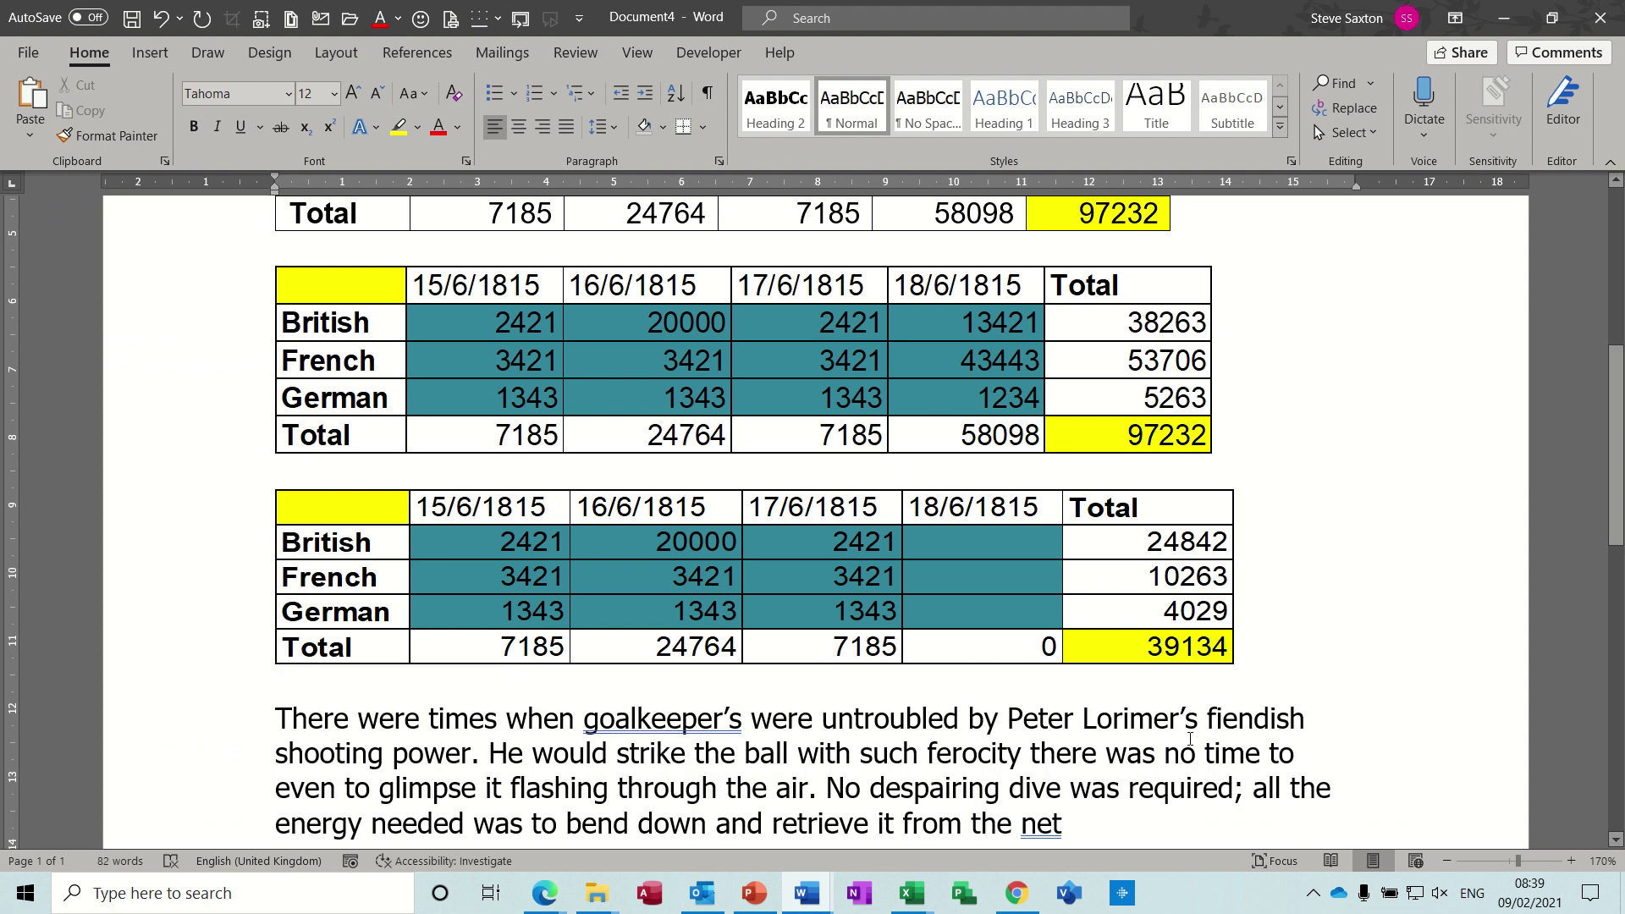
{"action": "left_click", "coordinate": [1168, 821]}
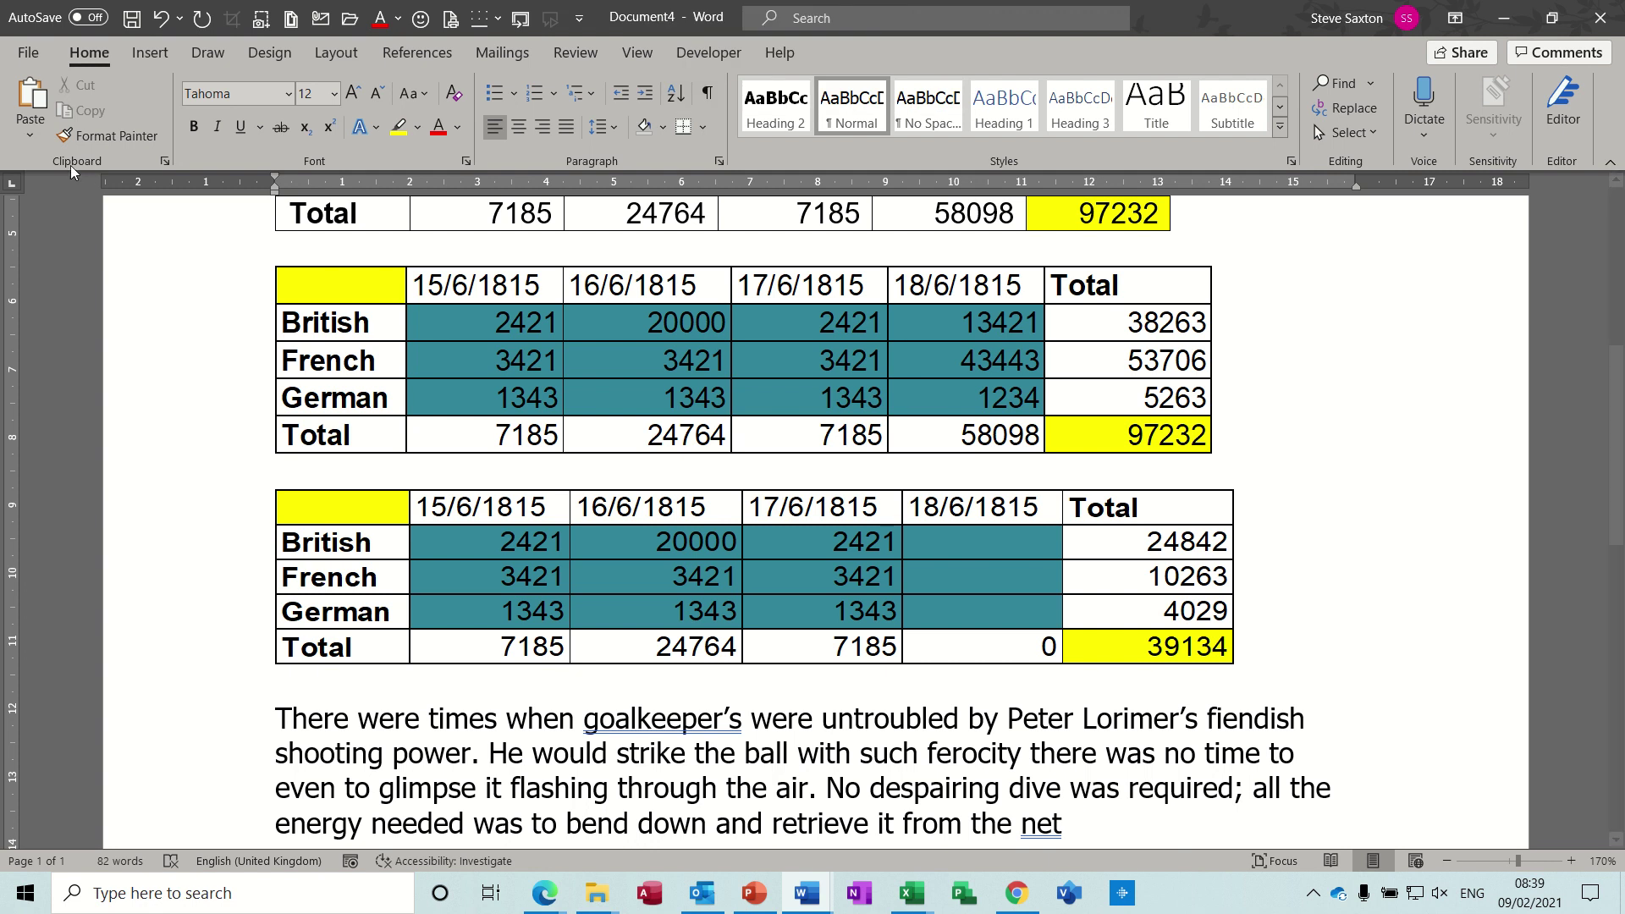
Paste the 97232 total after 'net' as a linked Unformatted Text field.
{"action": "left_click", "coordinate": [30, 127]}
{"action": "left_click", "coordinate": [62, 236]}
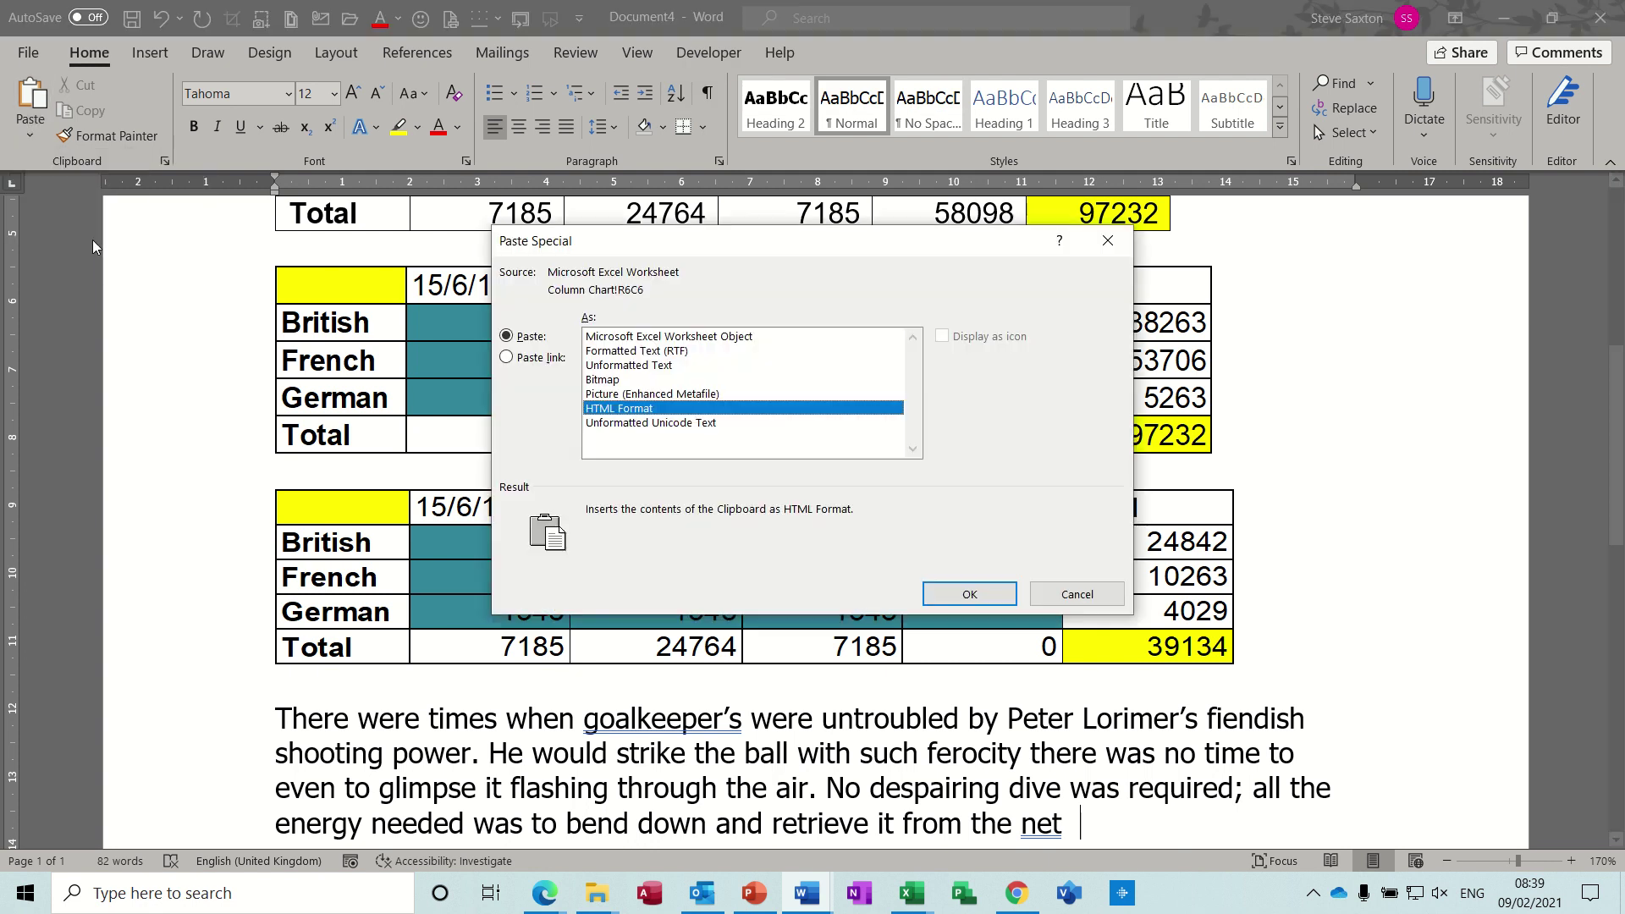
{"action": "left_click", "coordinate": [508, 360]}
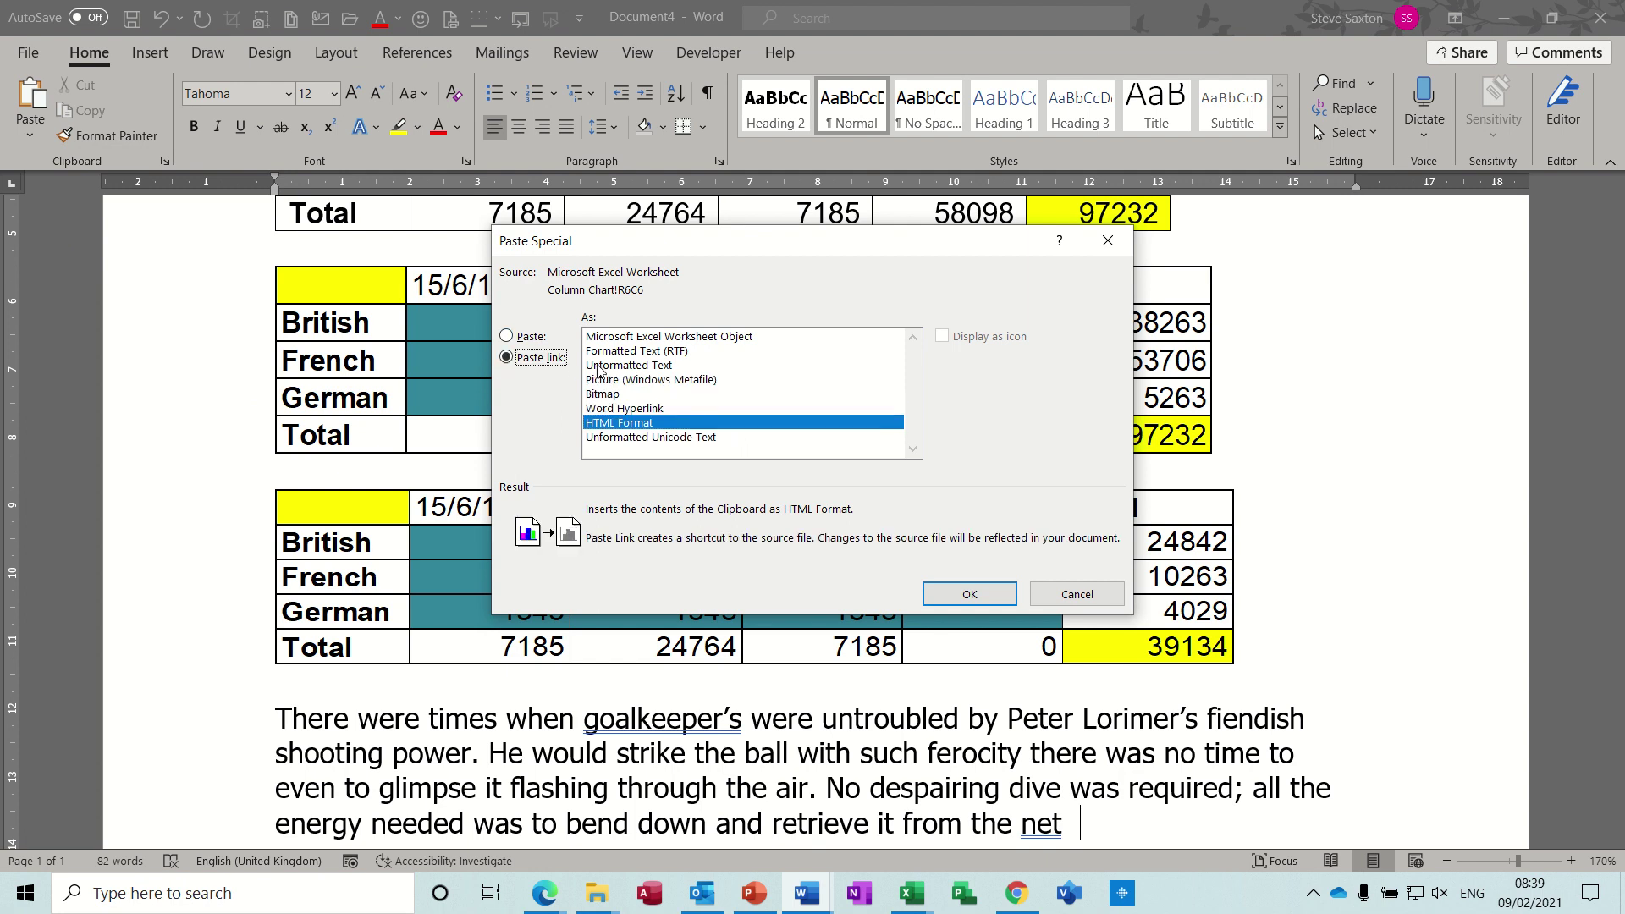
{"action": "left_click", "coordinate": [623, 367]}
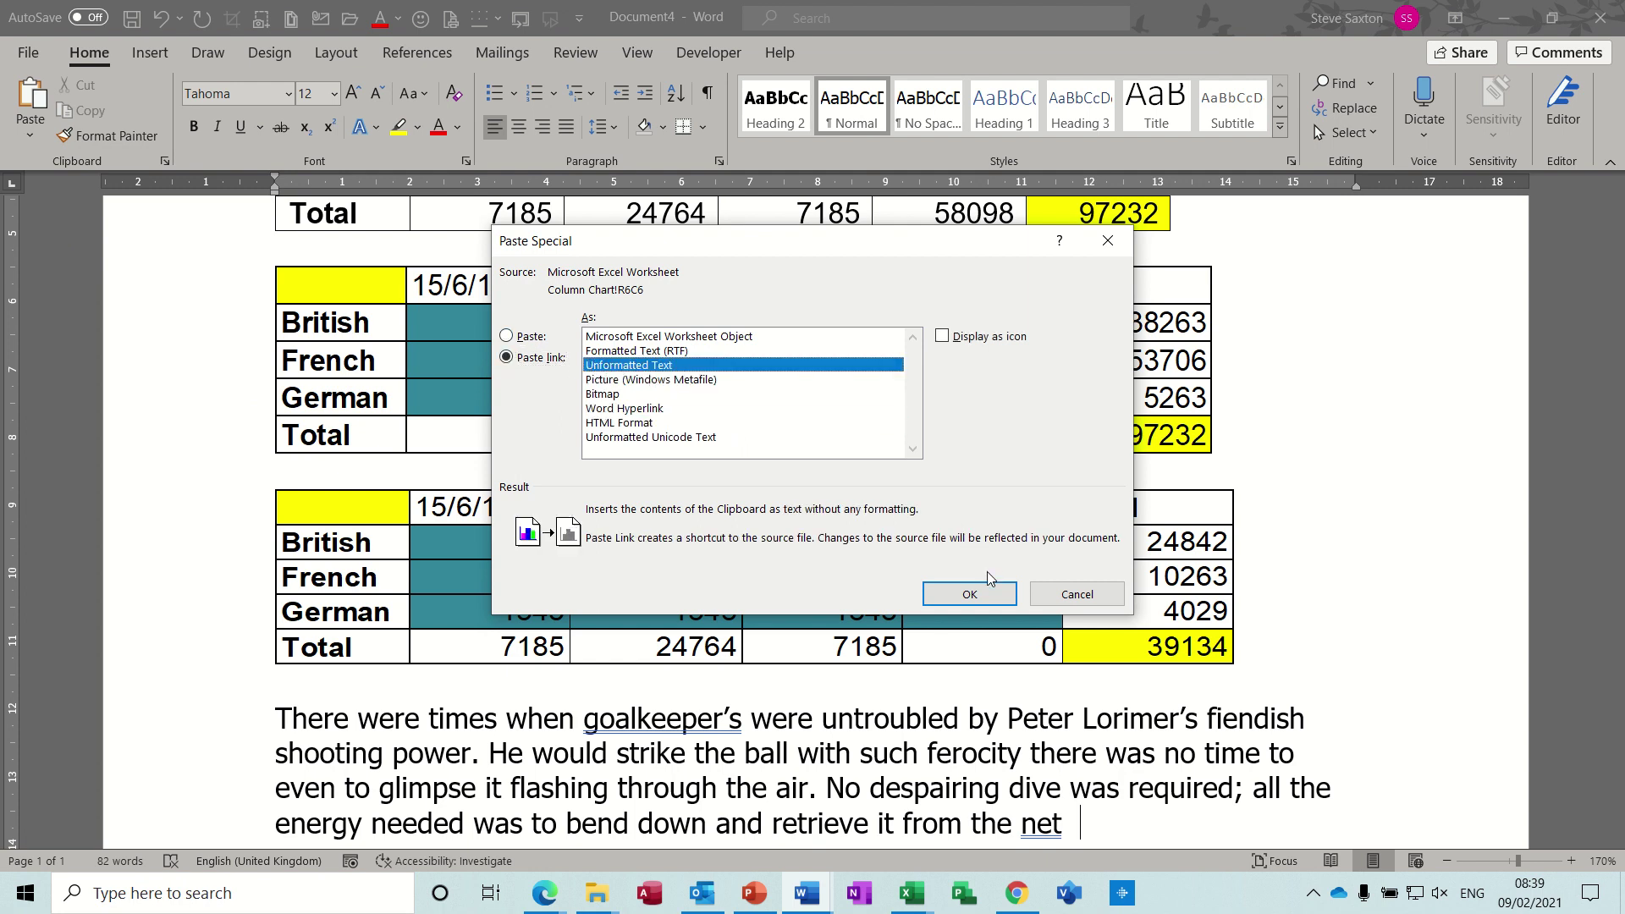
{"action": "left_click", "coordinate": [973, 595]}
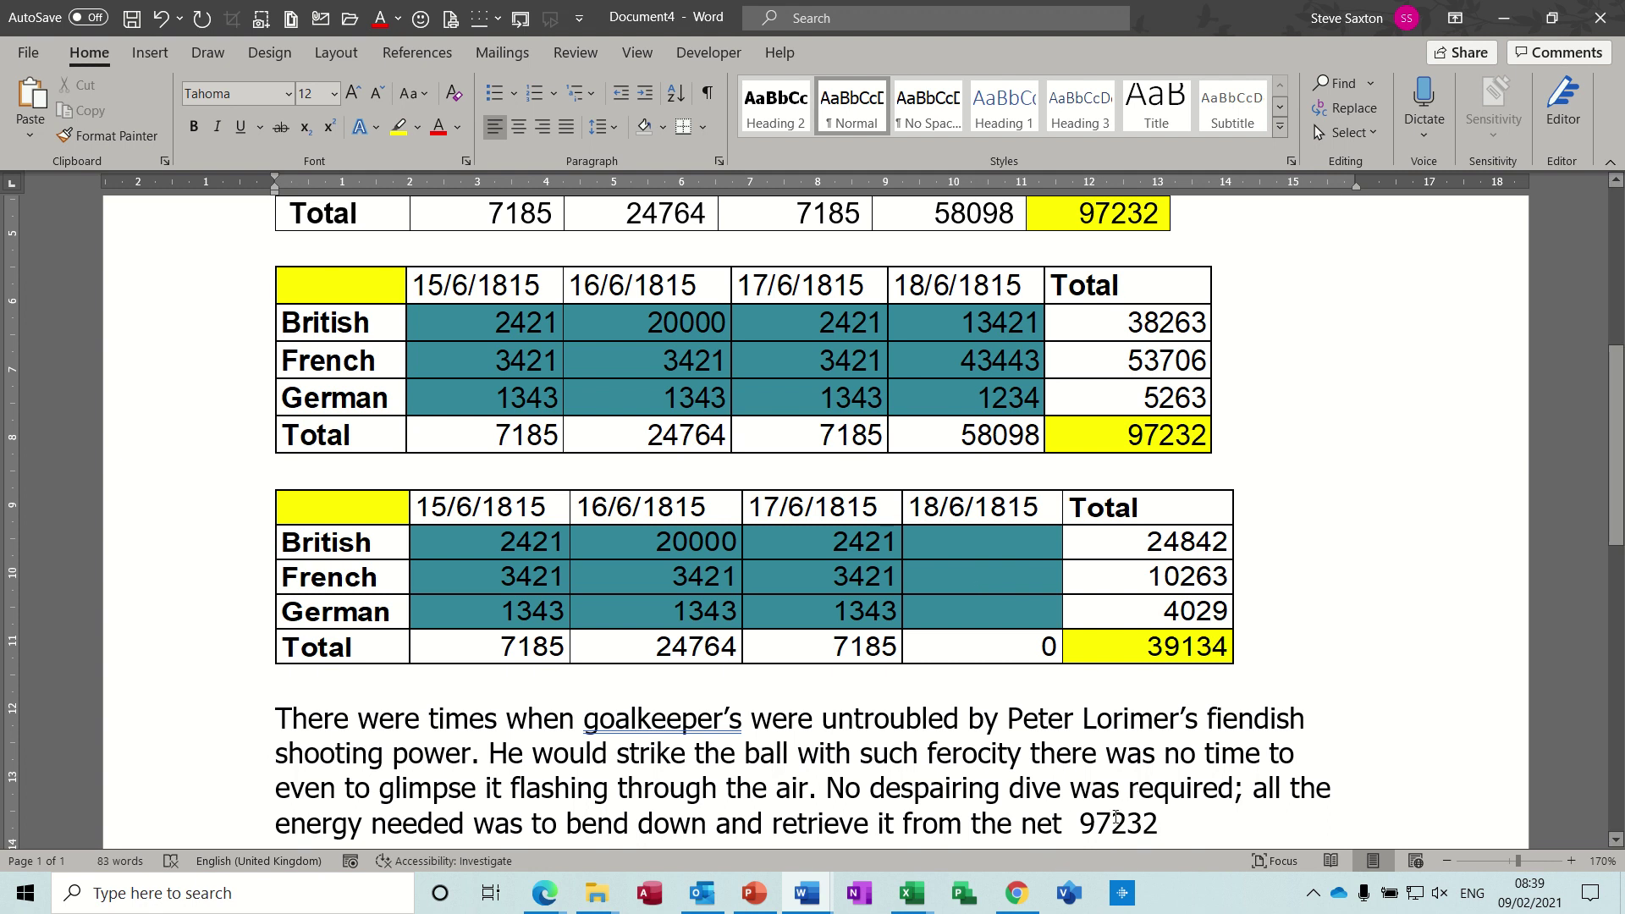
{"action": "left_click", "coordinate": [1121, 817]}
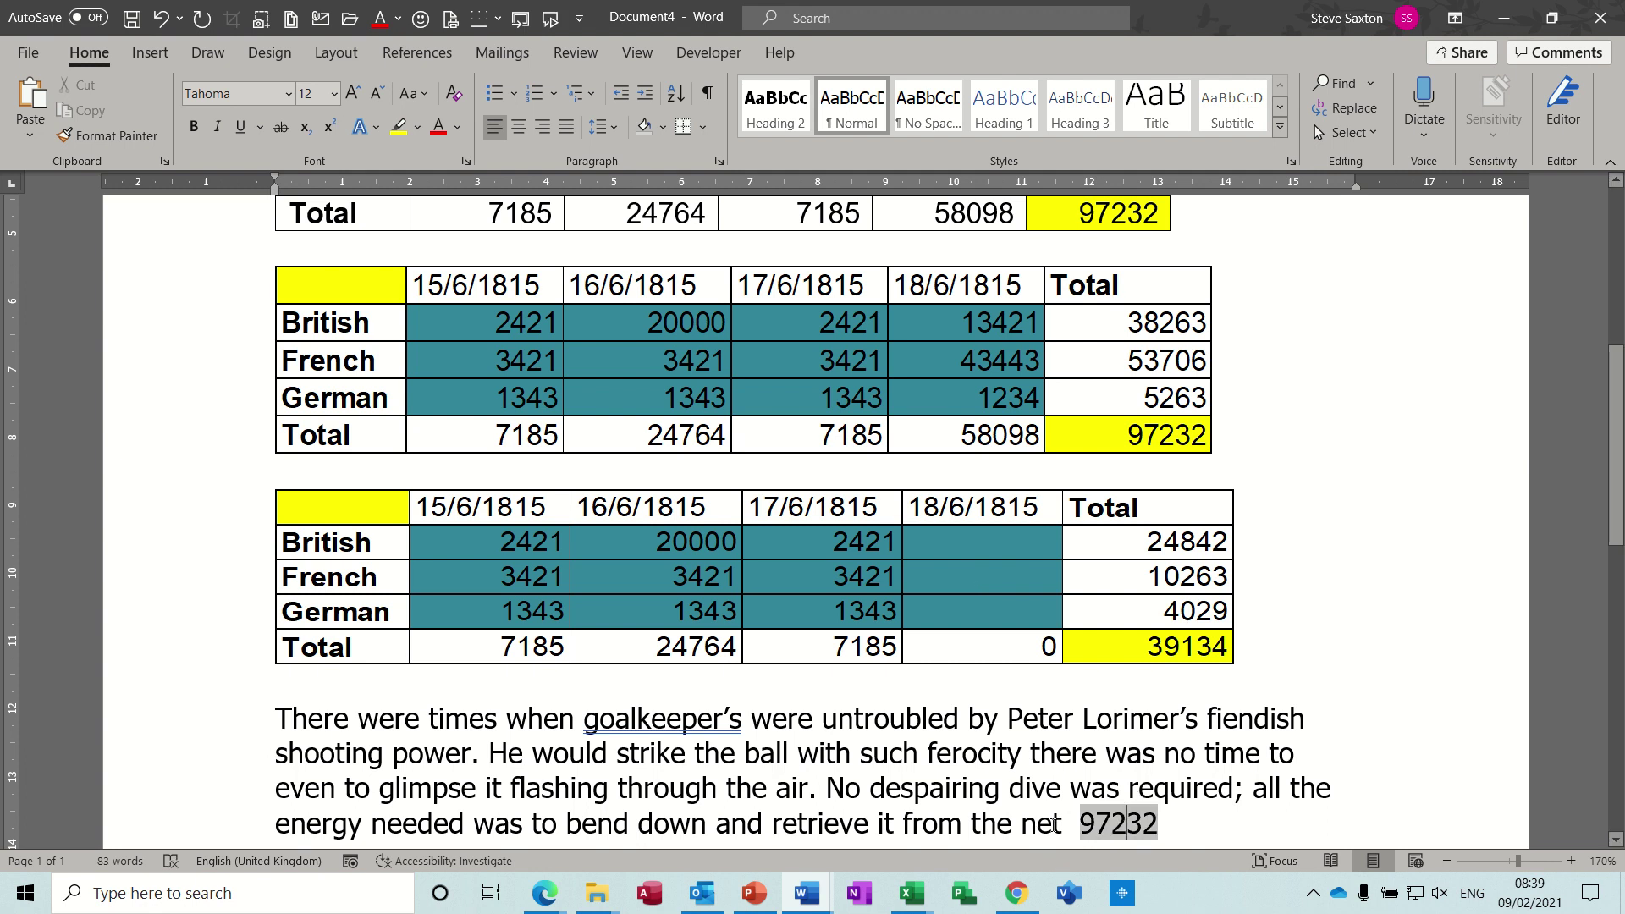
{"action": "left_click", "coordinate": [1054, 821]}
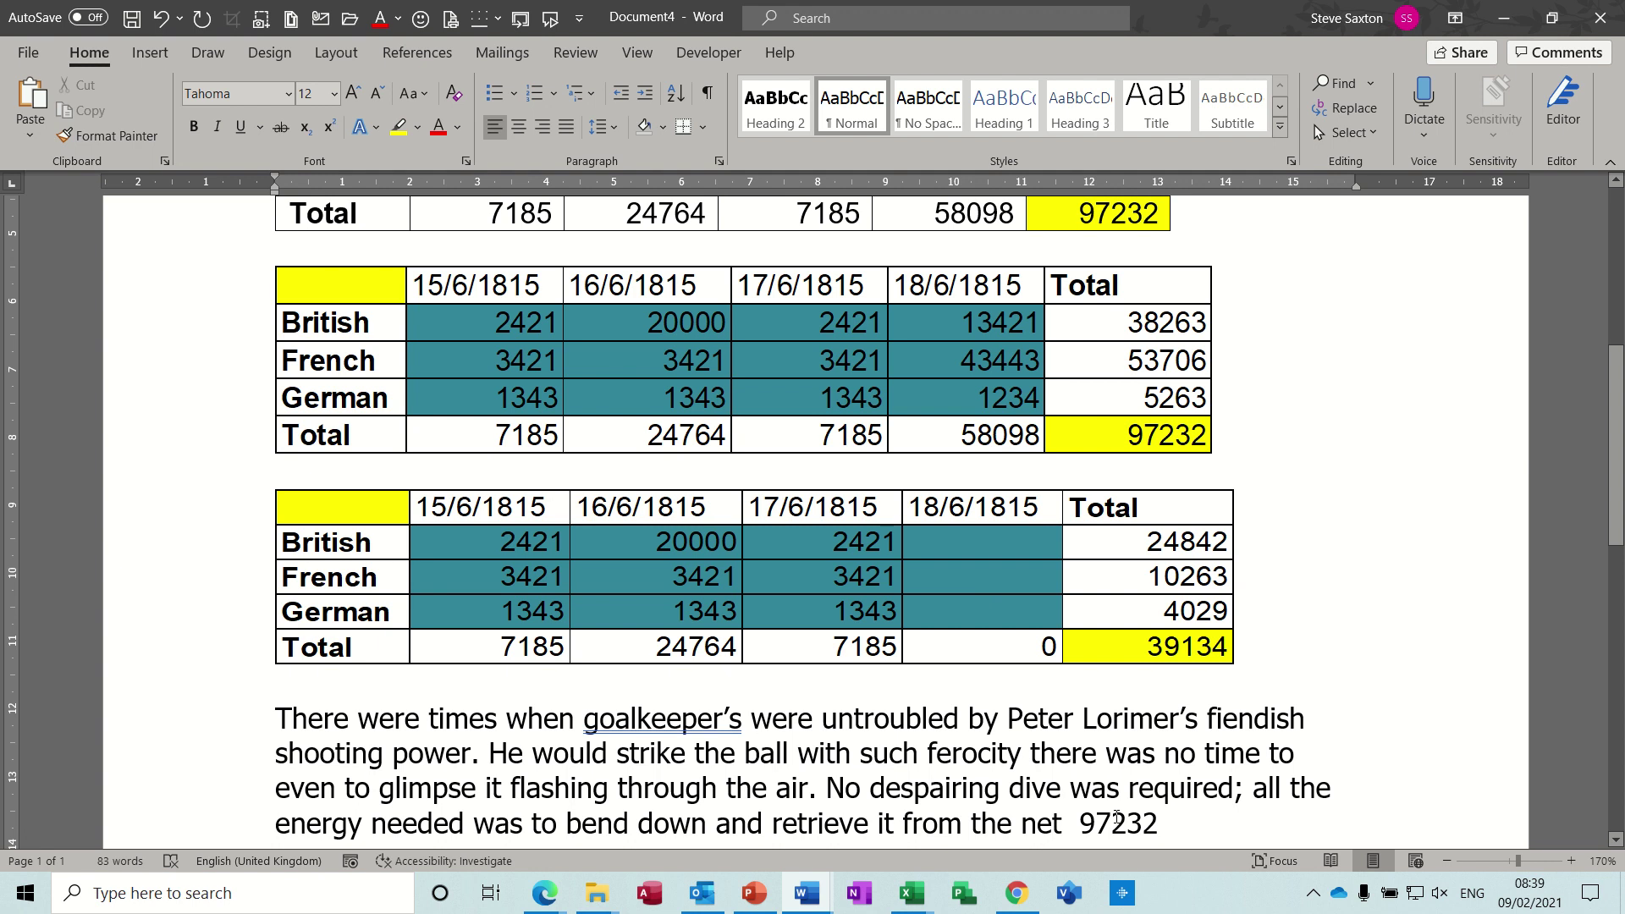
Clear E3:E5 in Charting 2020 so the total becomes 39134, then return to Document4.
{"action": "left_click", "coordinate": [1116, 819]}
{"action": "mouse_move", "coordinate": [921, 903]}
{"action": "left_click", "coordinate": [967, 846]}
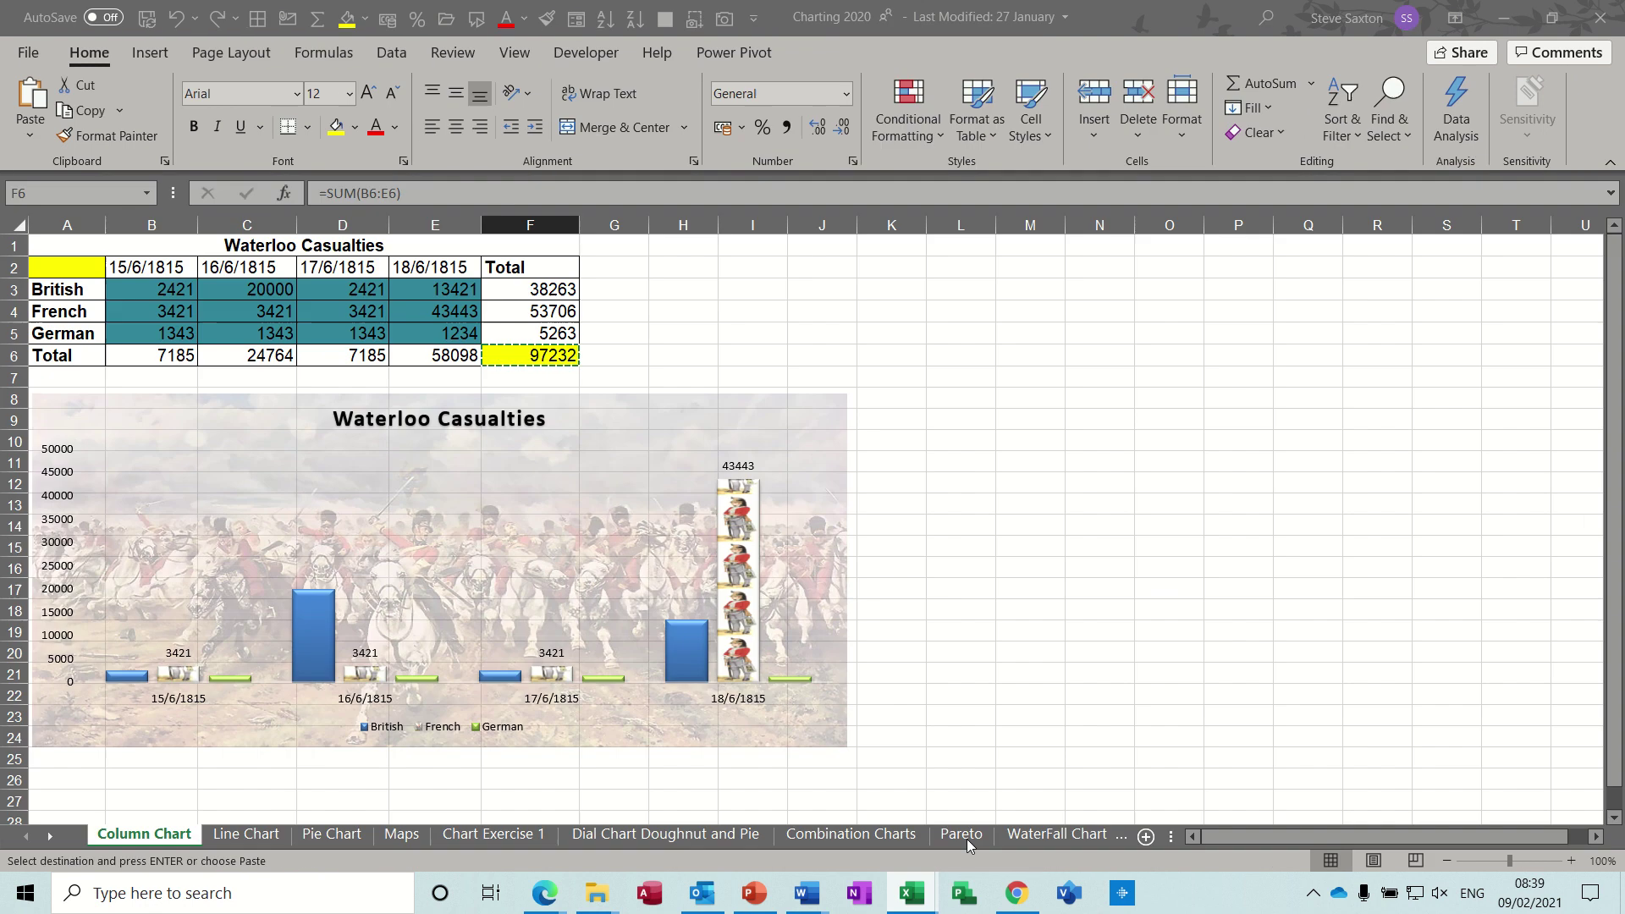
{"action": "left_click_drag", "start_coordinate": [430, 288], "coordinate": [432, 335]}
{"action": "key", "text": "Escape"}
{"action": "key", "text": "Delete"}
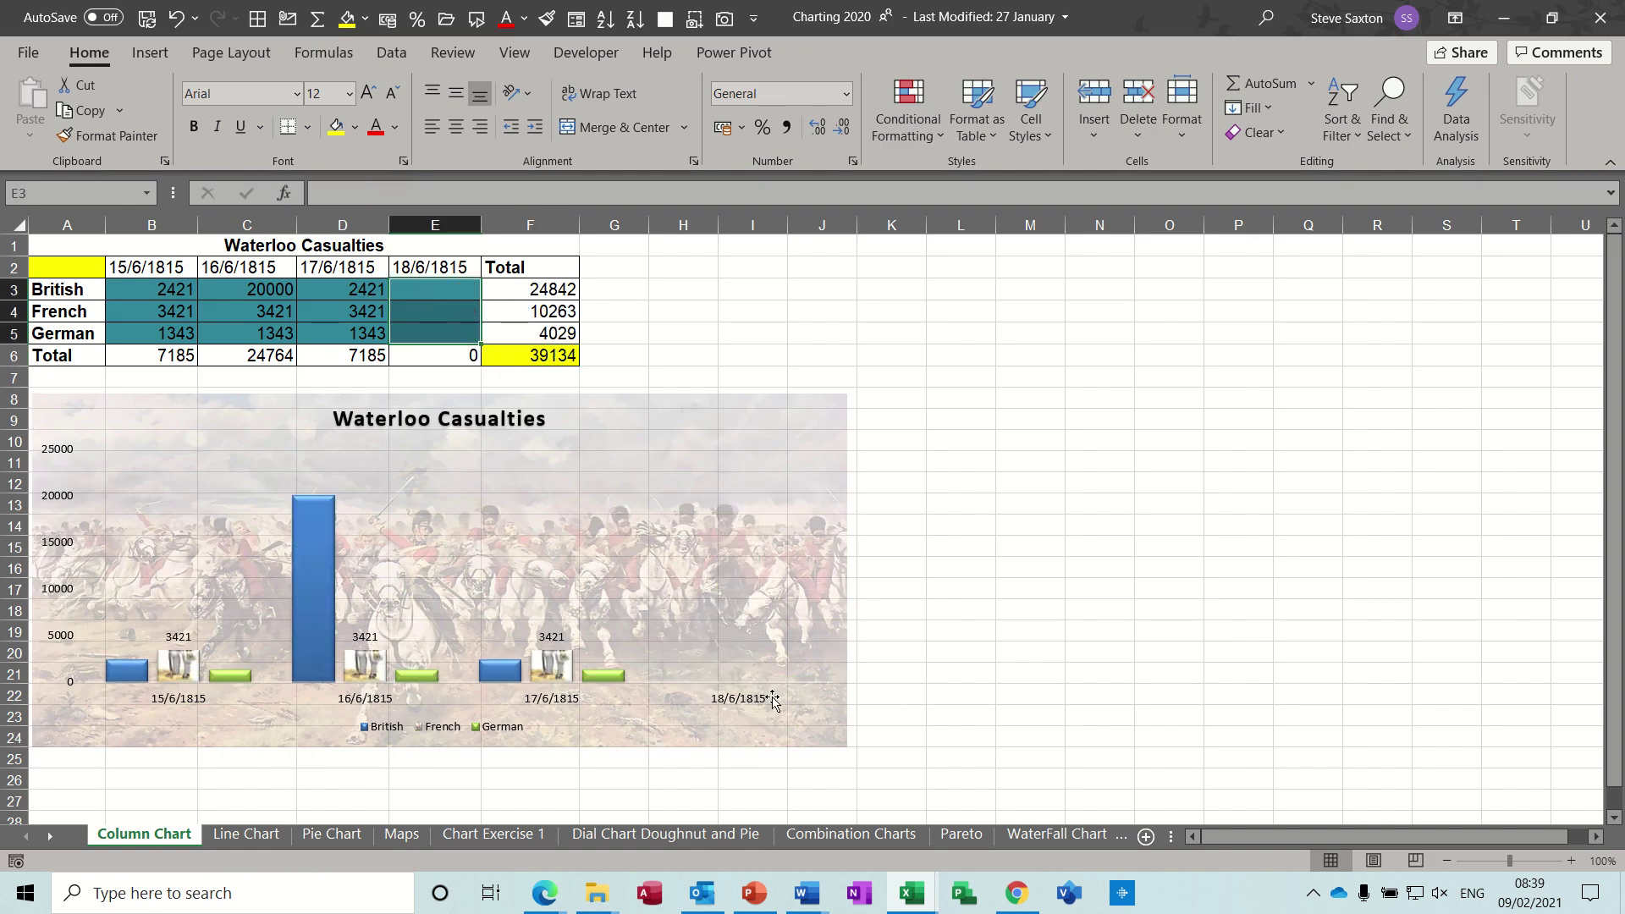
{"action": "mouse_move", "coordinate": [817, 896]}
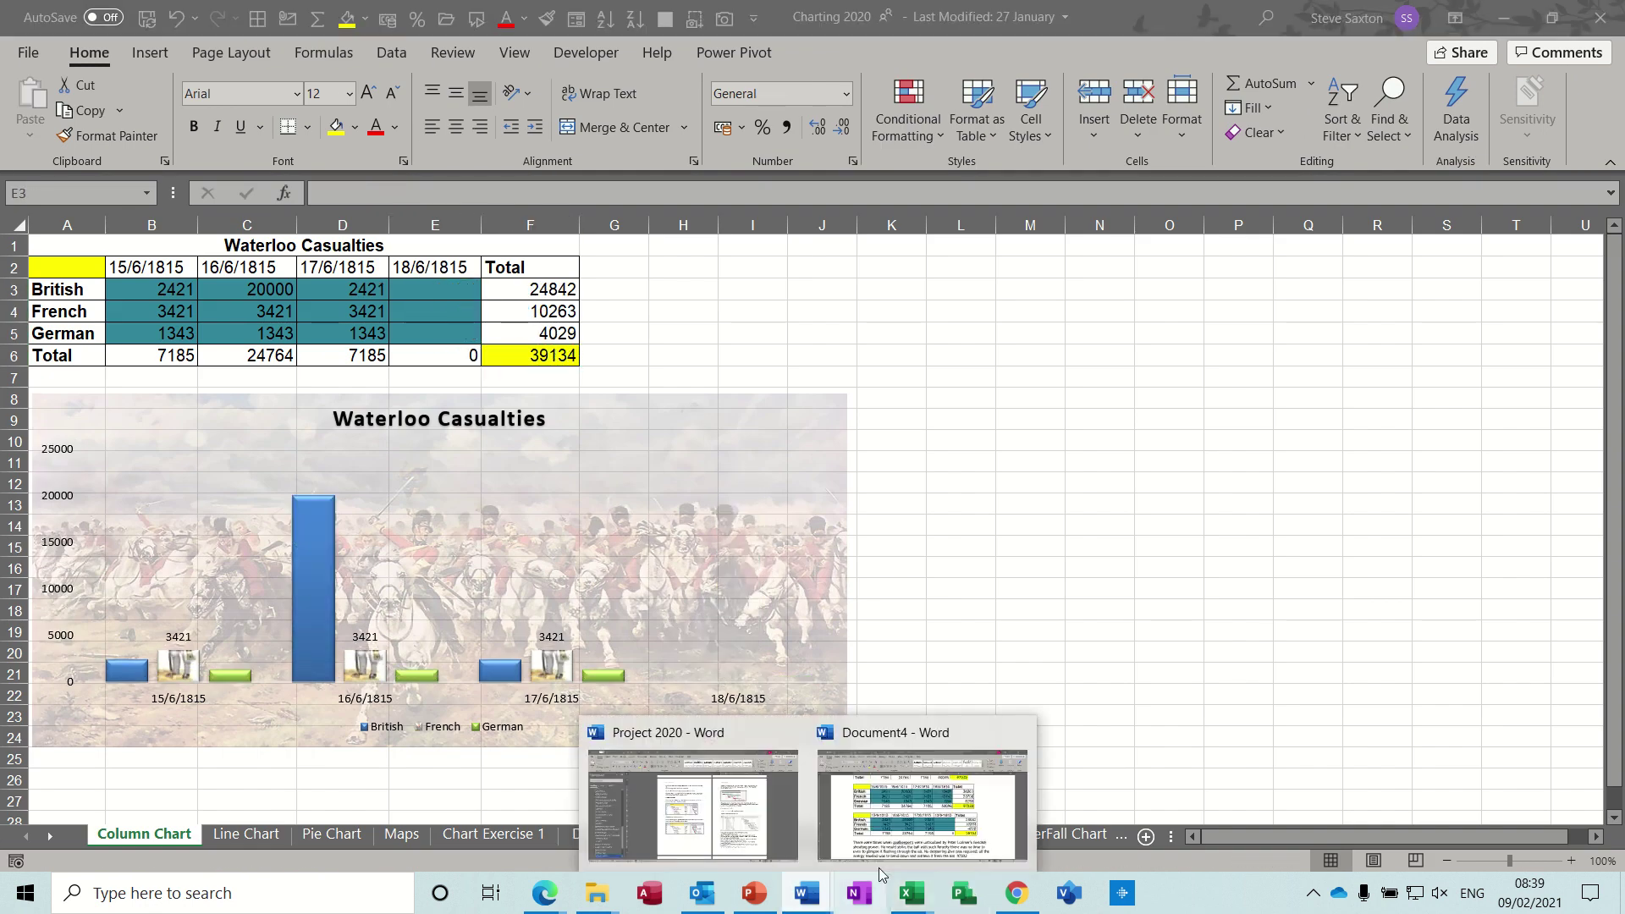
{"action": "left_click", "coordinate": [969, 829]}
Refresh the linked total to 39134 with F9 and add an empty line below the paragraph.
{"action": "left_click", "coordinate": [1087, 826]}
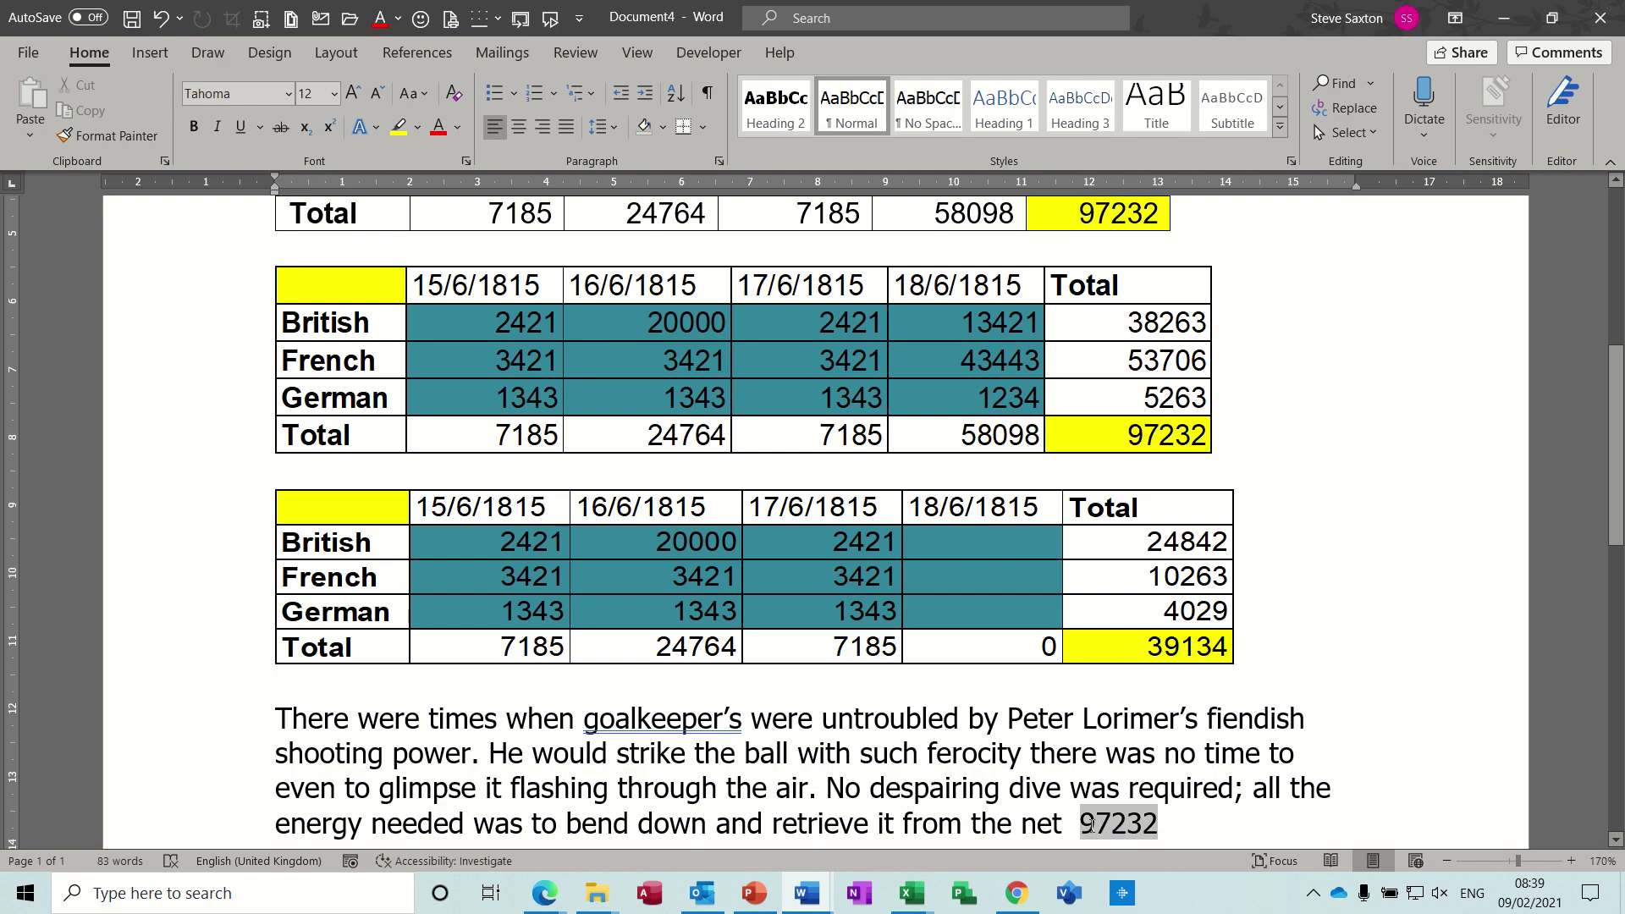
{"action": "key", "text": "F9"}
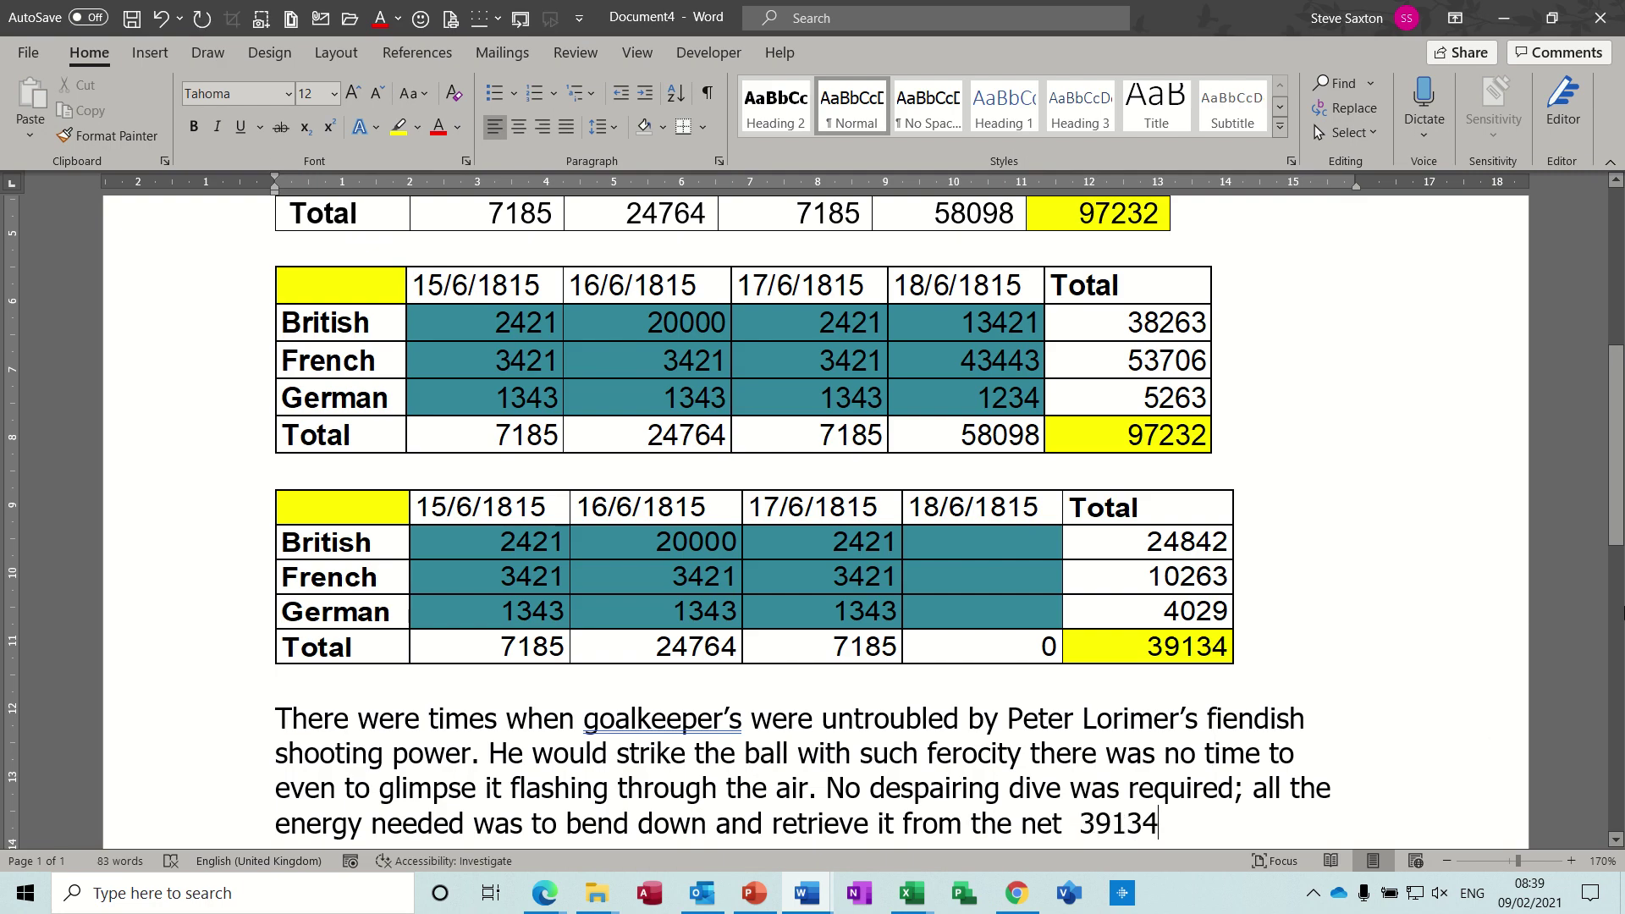
{"action": "scroll", "coordinate": [1618, 436], "scroll_direction": "down", "scroll_amount": 2}
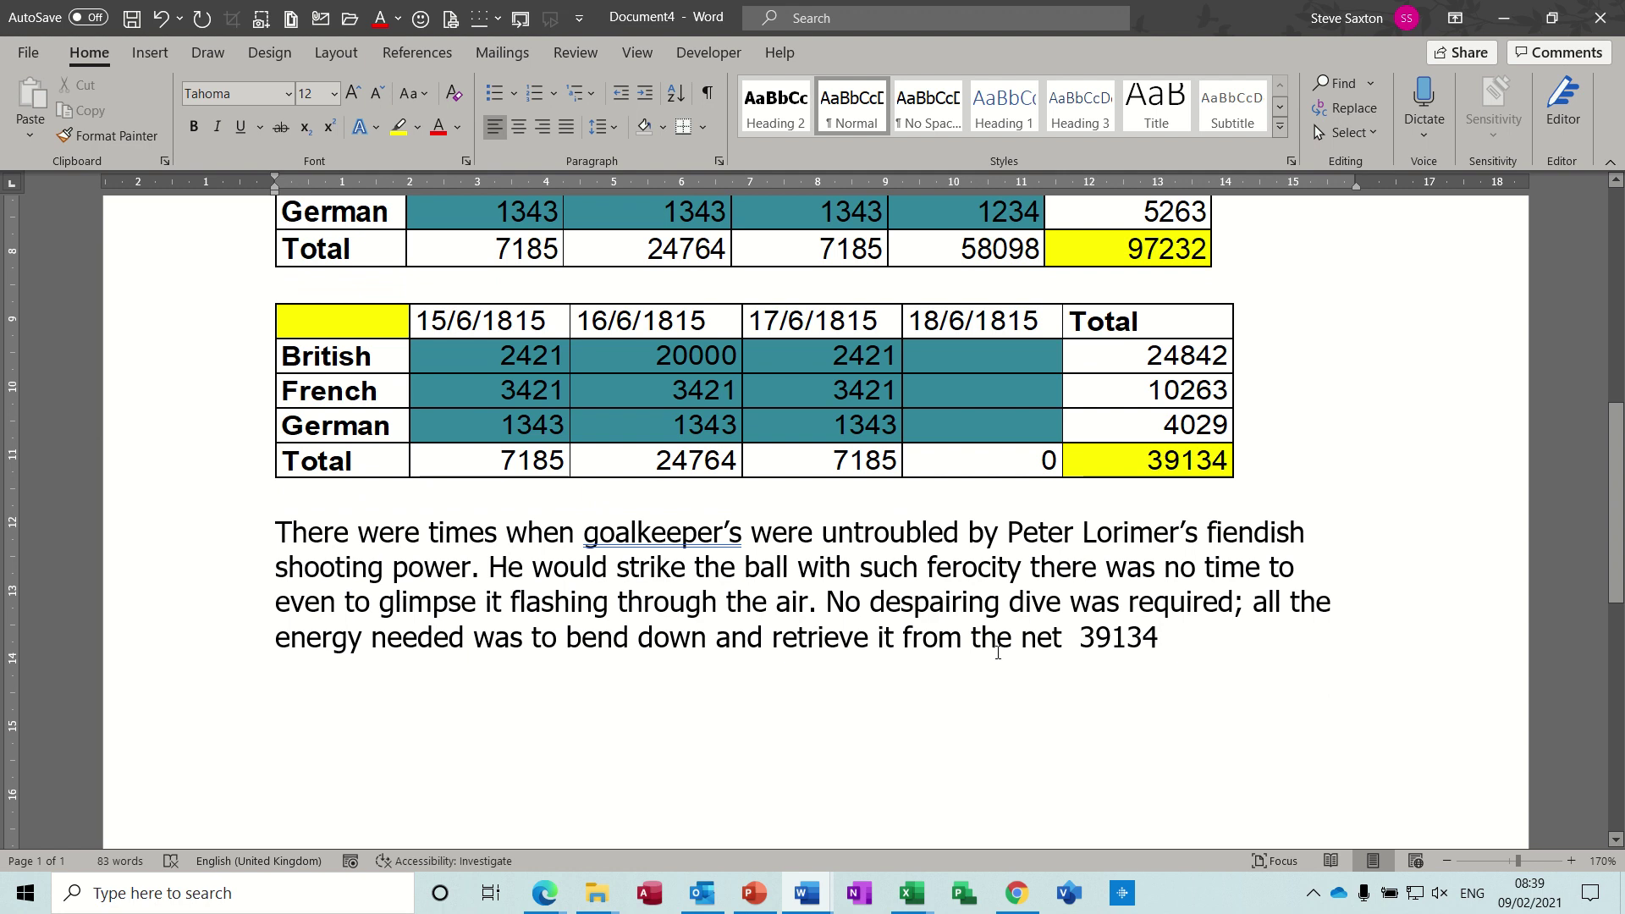
{"action": "key", "text": "Return"}
{"action": "key", "text": "Return"}
Insert a blank Microsoft Excel 97-2003 Worksheet object below the paragraph.
{"action": "left_click", "coordinate": [151, 53]}
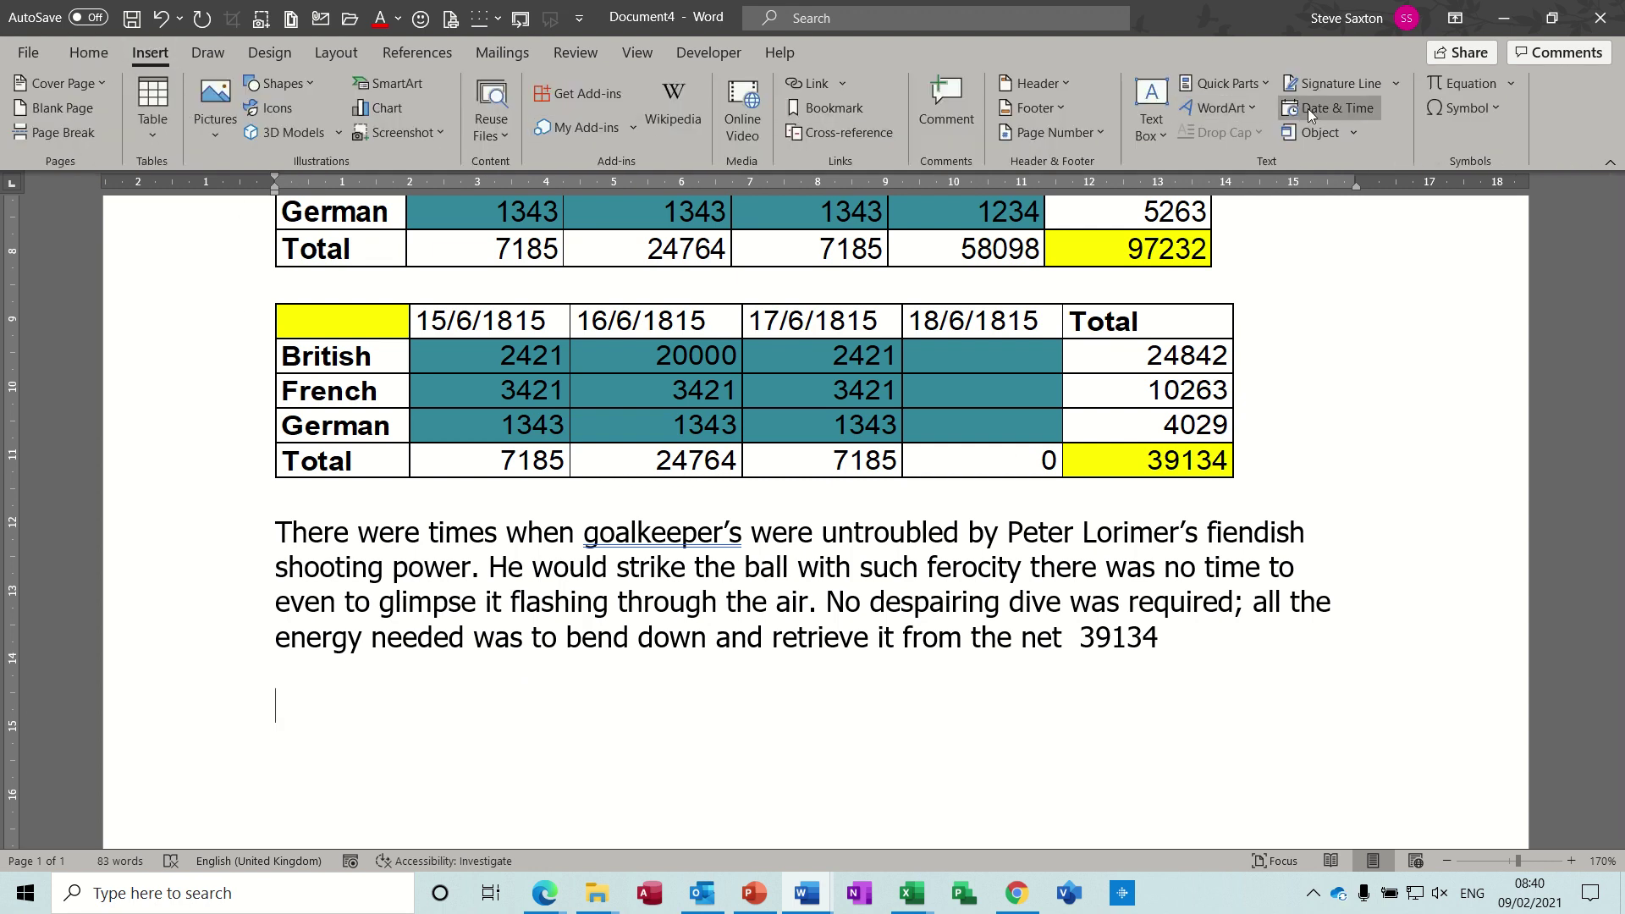
{"action": "left_click", "coordinate": [1354, 135]}
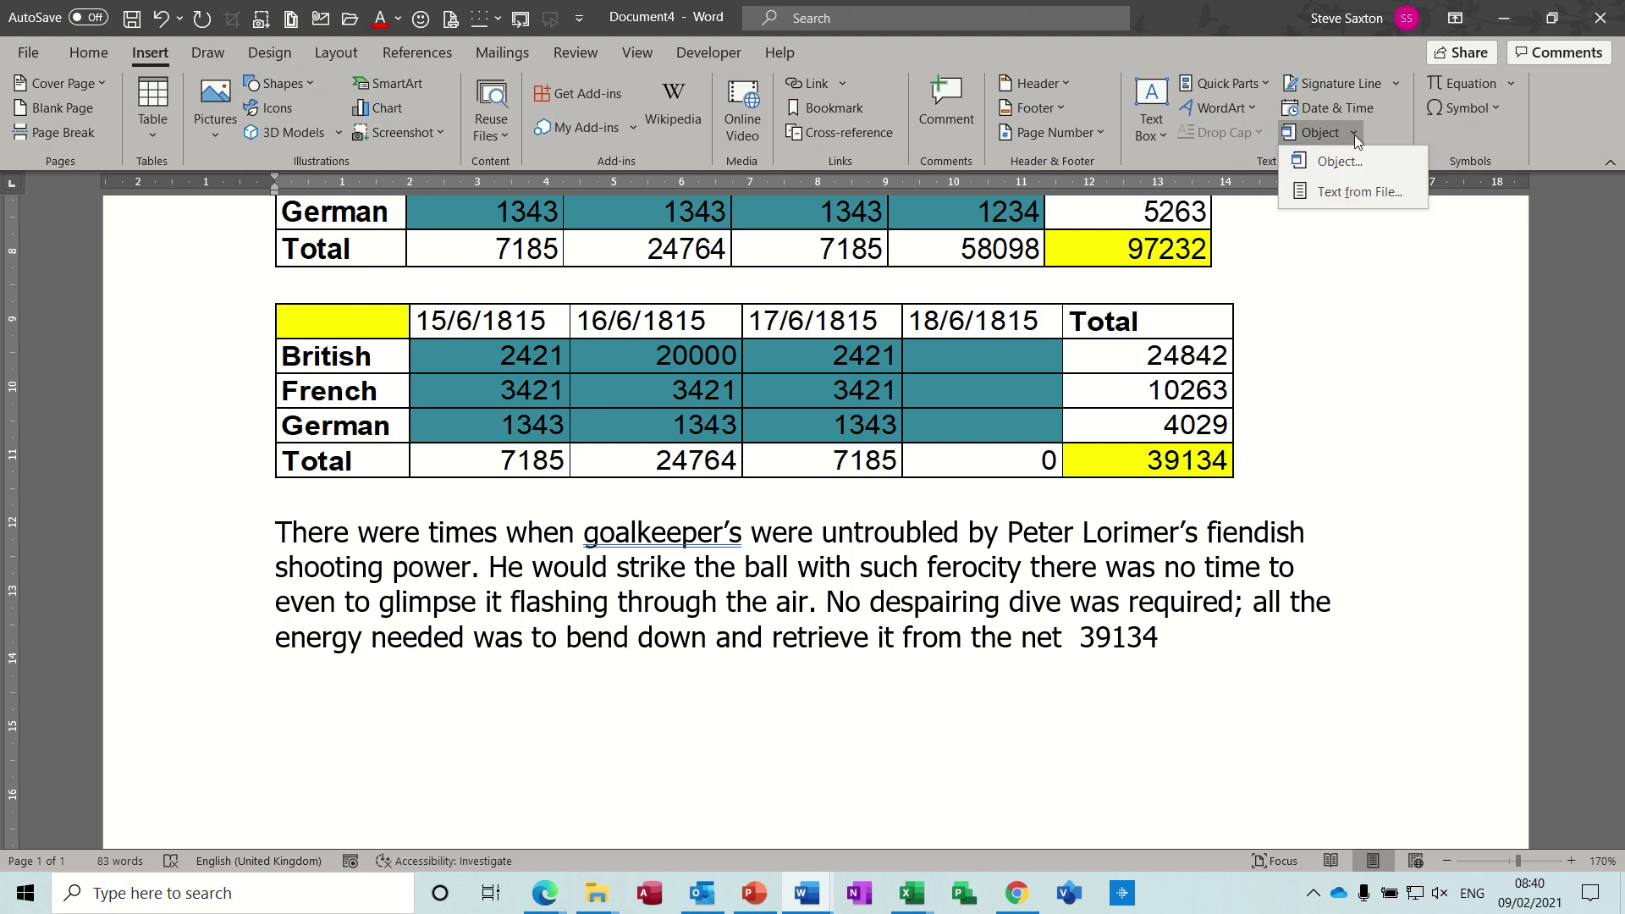
{"action": "left_click", "coordinate": [1332, 165]}
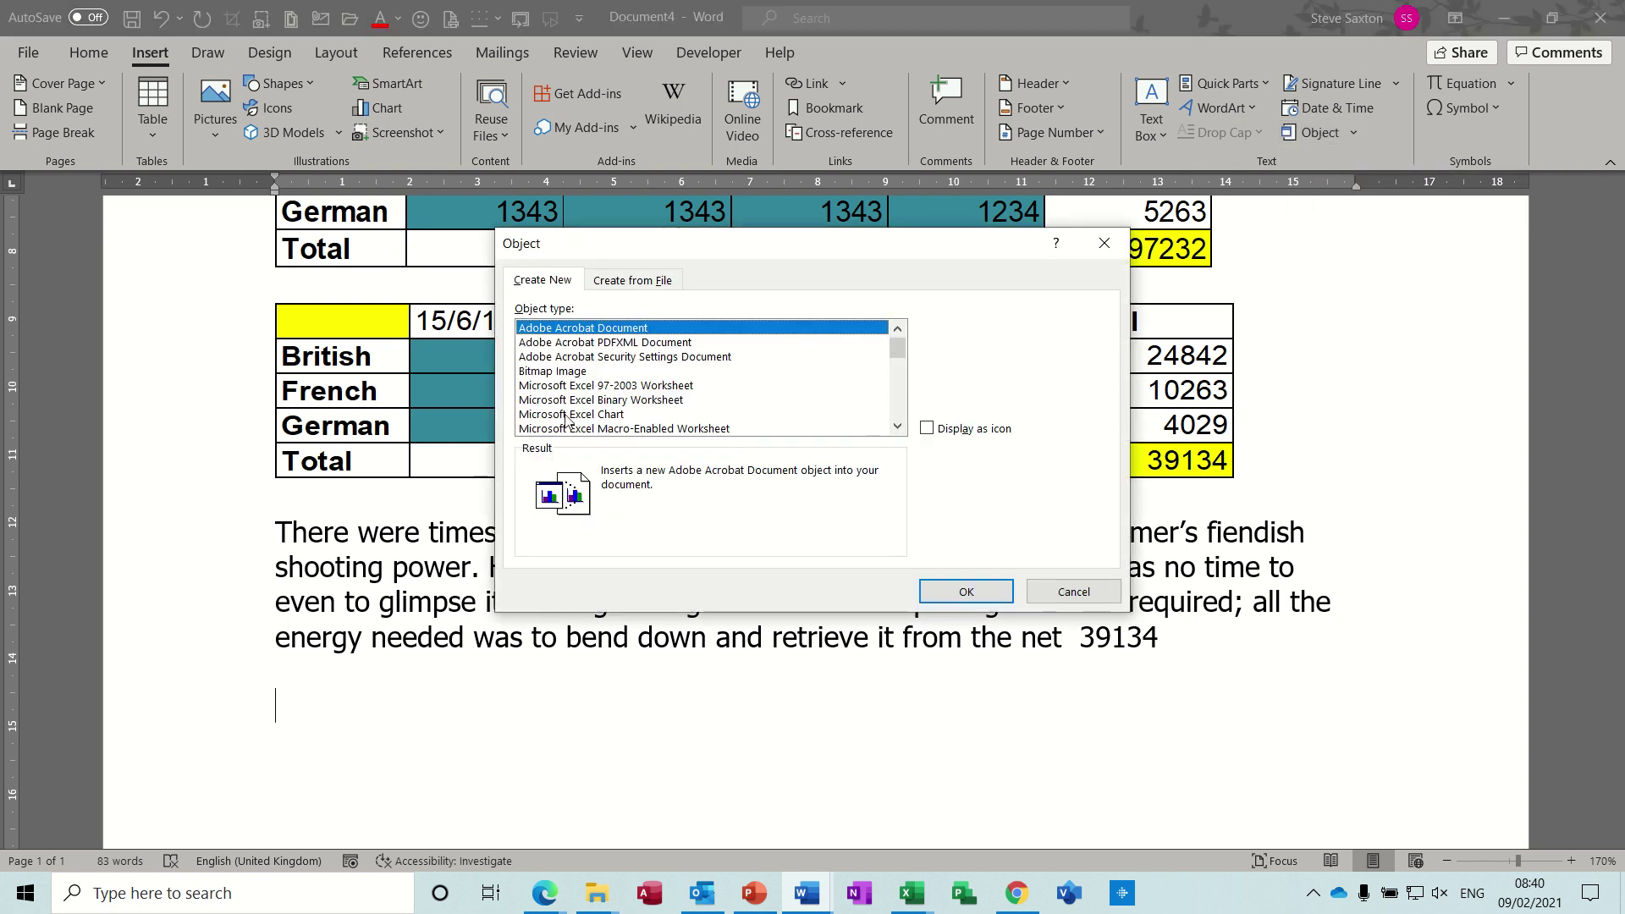
{"action": "left_click", "coordinate": [683, 388]}
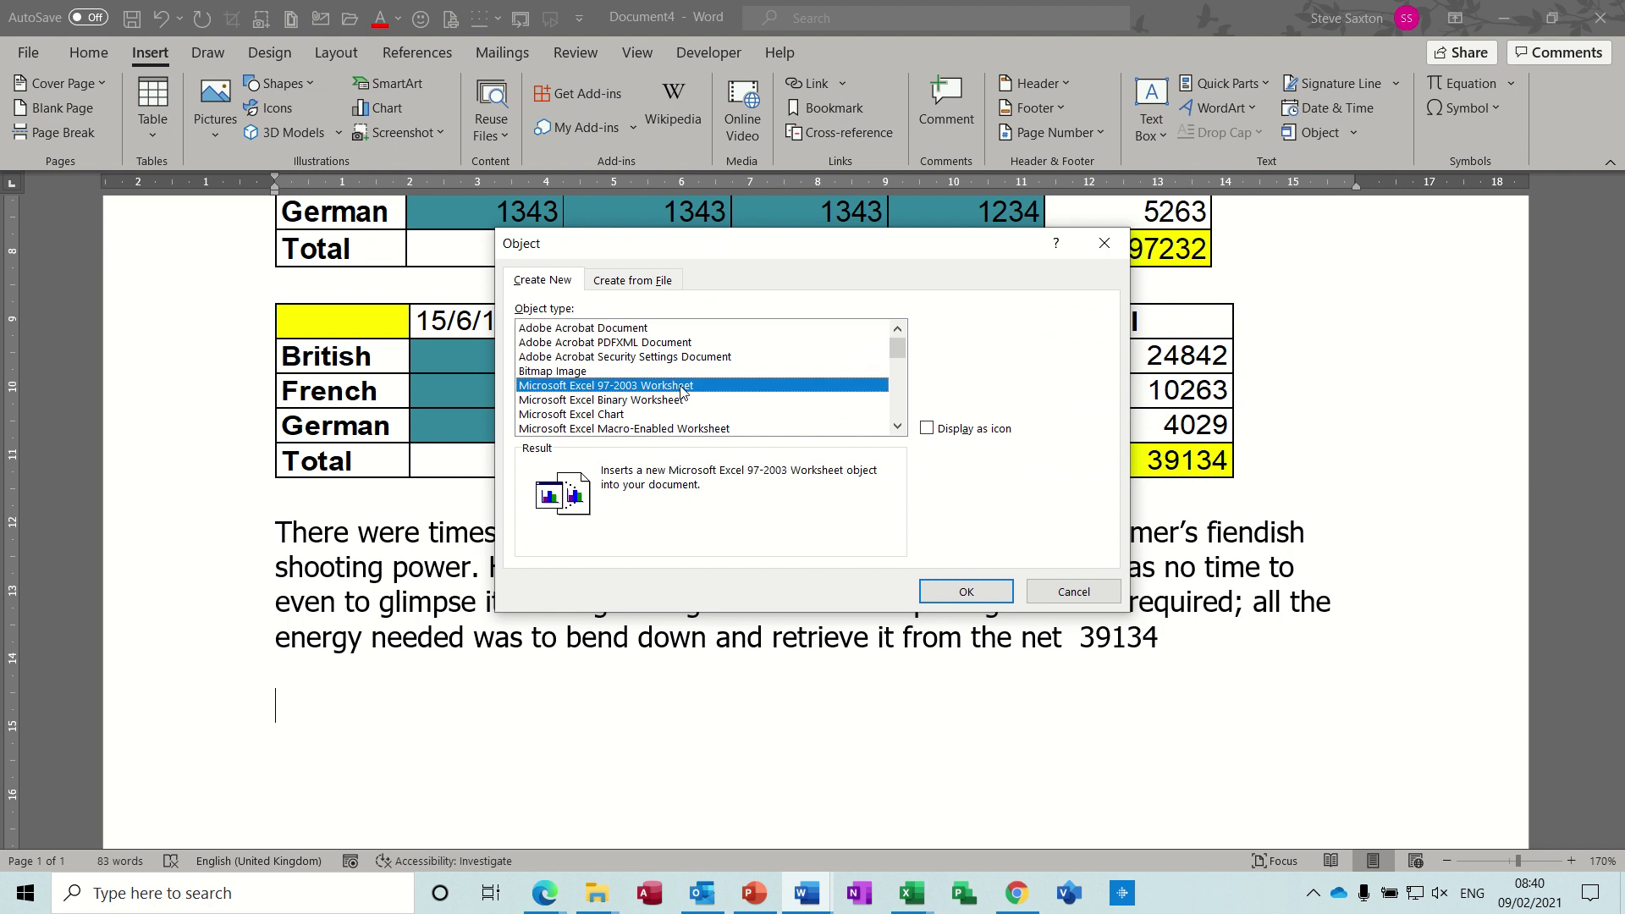
{"action": "left_click", "coordinate": [952, 595]}
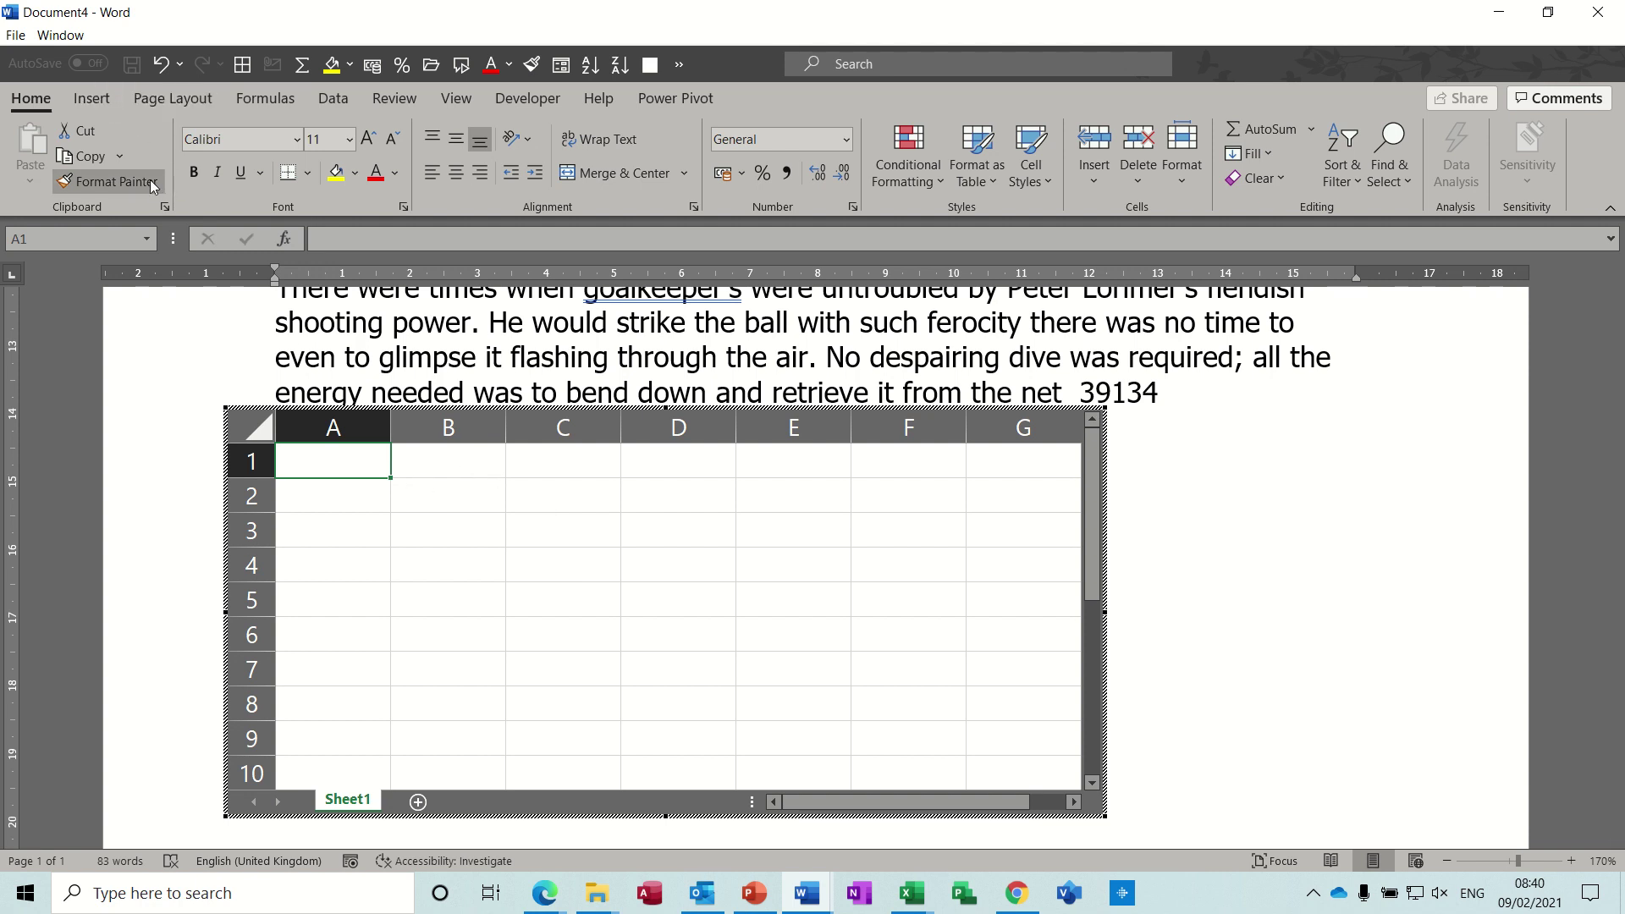
{"action": "left_click", "coordinate": [1211, 696]}
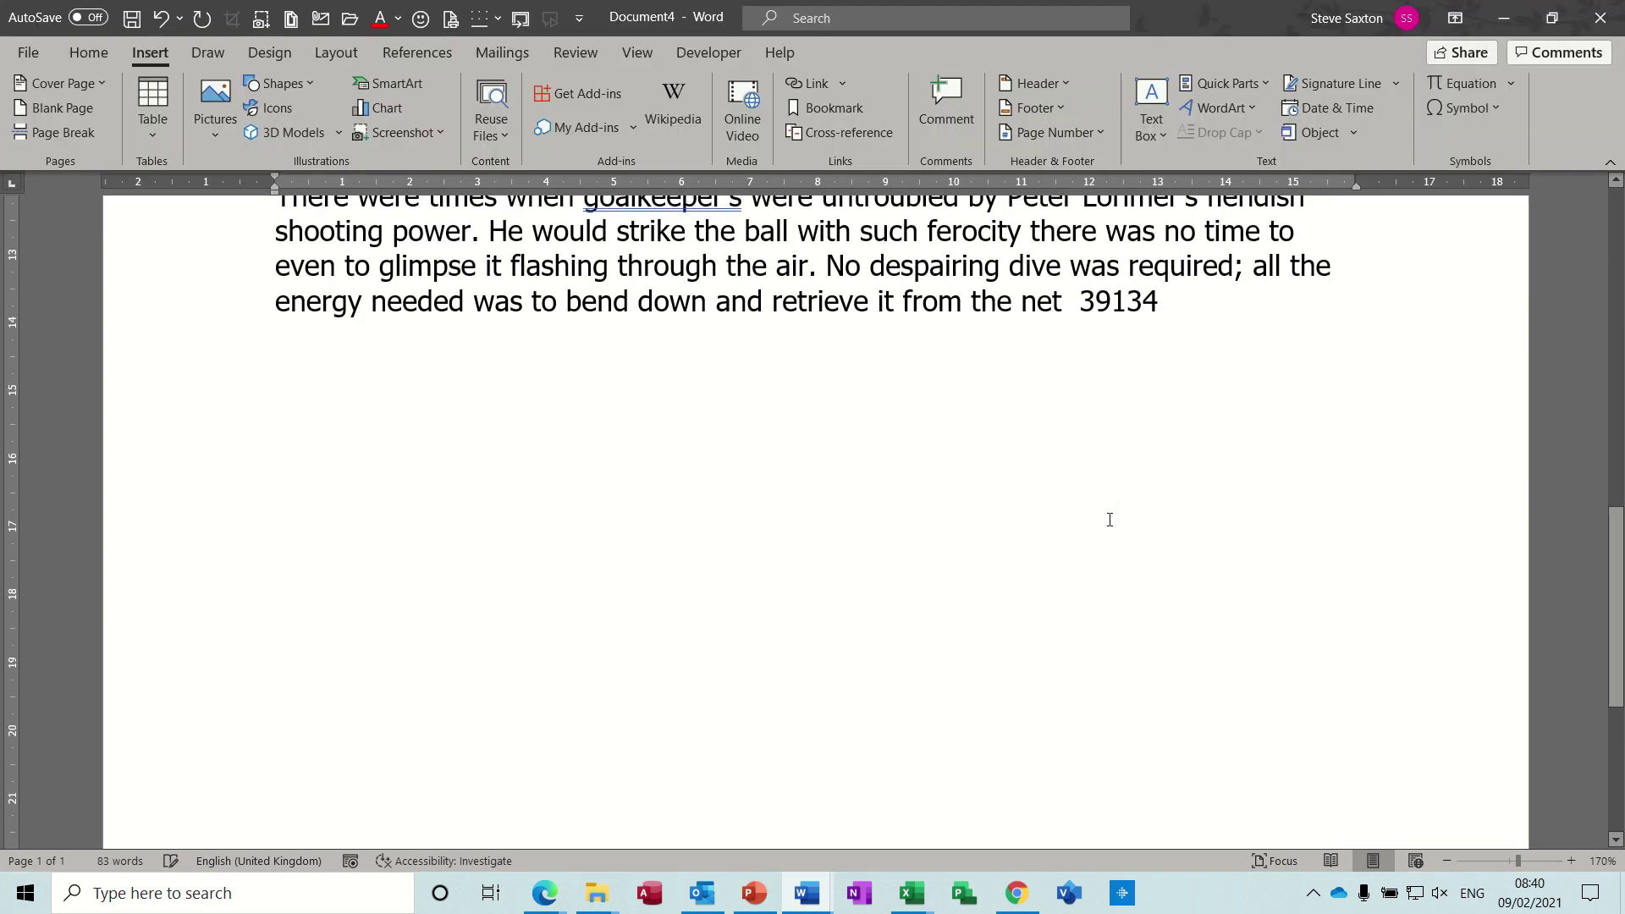
Embed AdvancedVlookup 2015.xlsx from Examples > Excel 2020 as an object created from file.
{"action": "left_click", "coordinate": [1334, 137]}
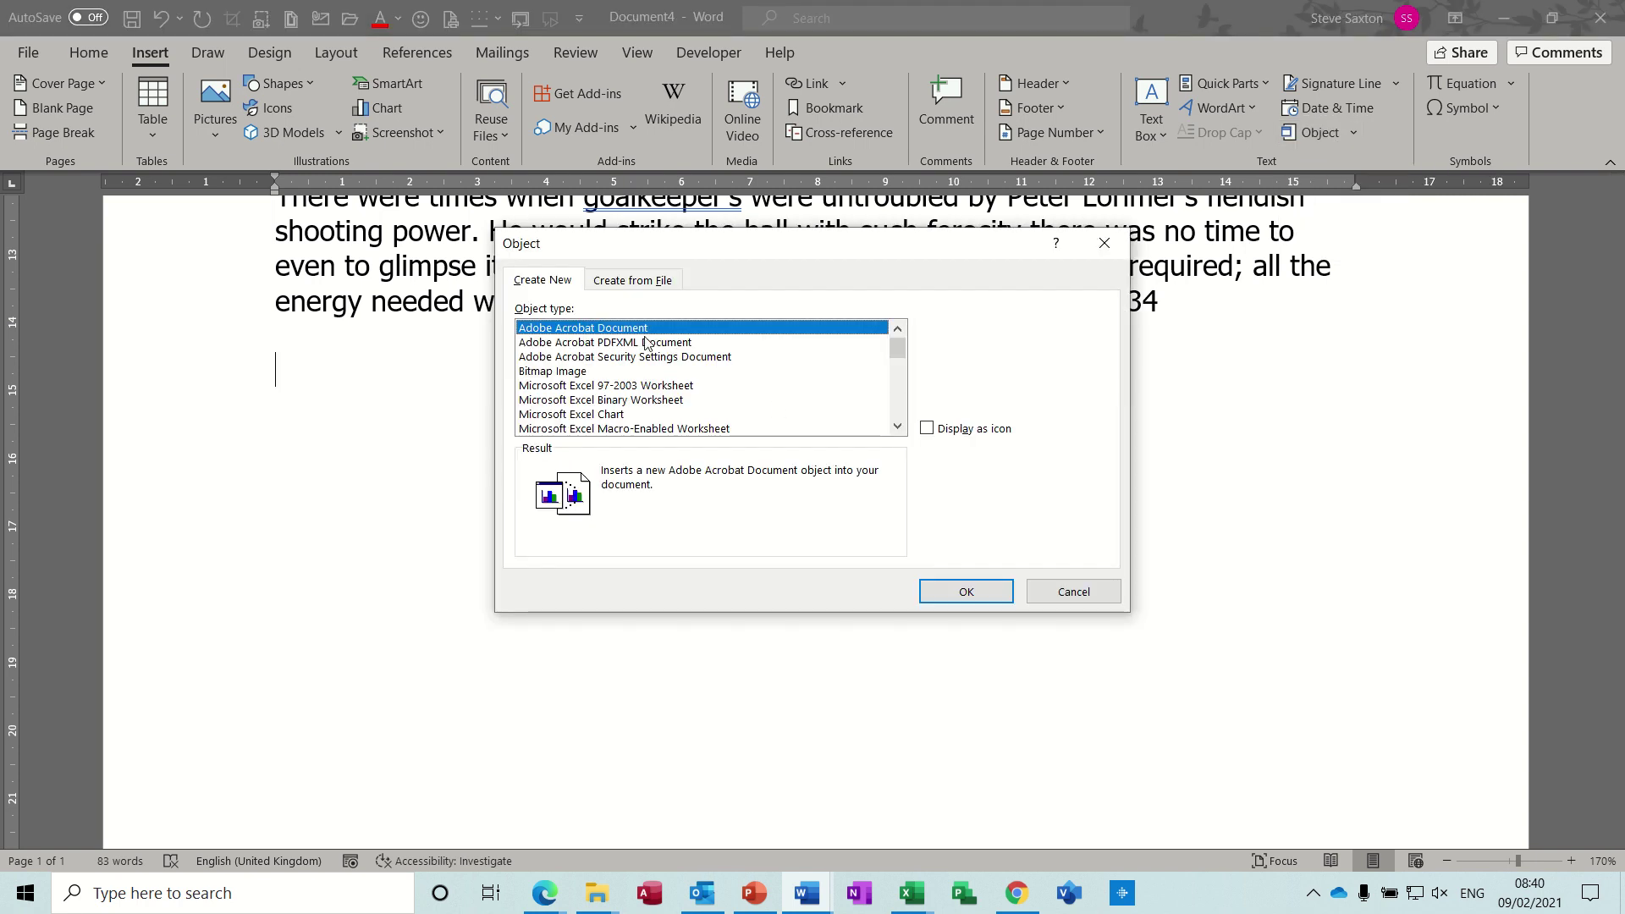
{"action": "left_click", "coordinate": [639, 283]}
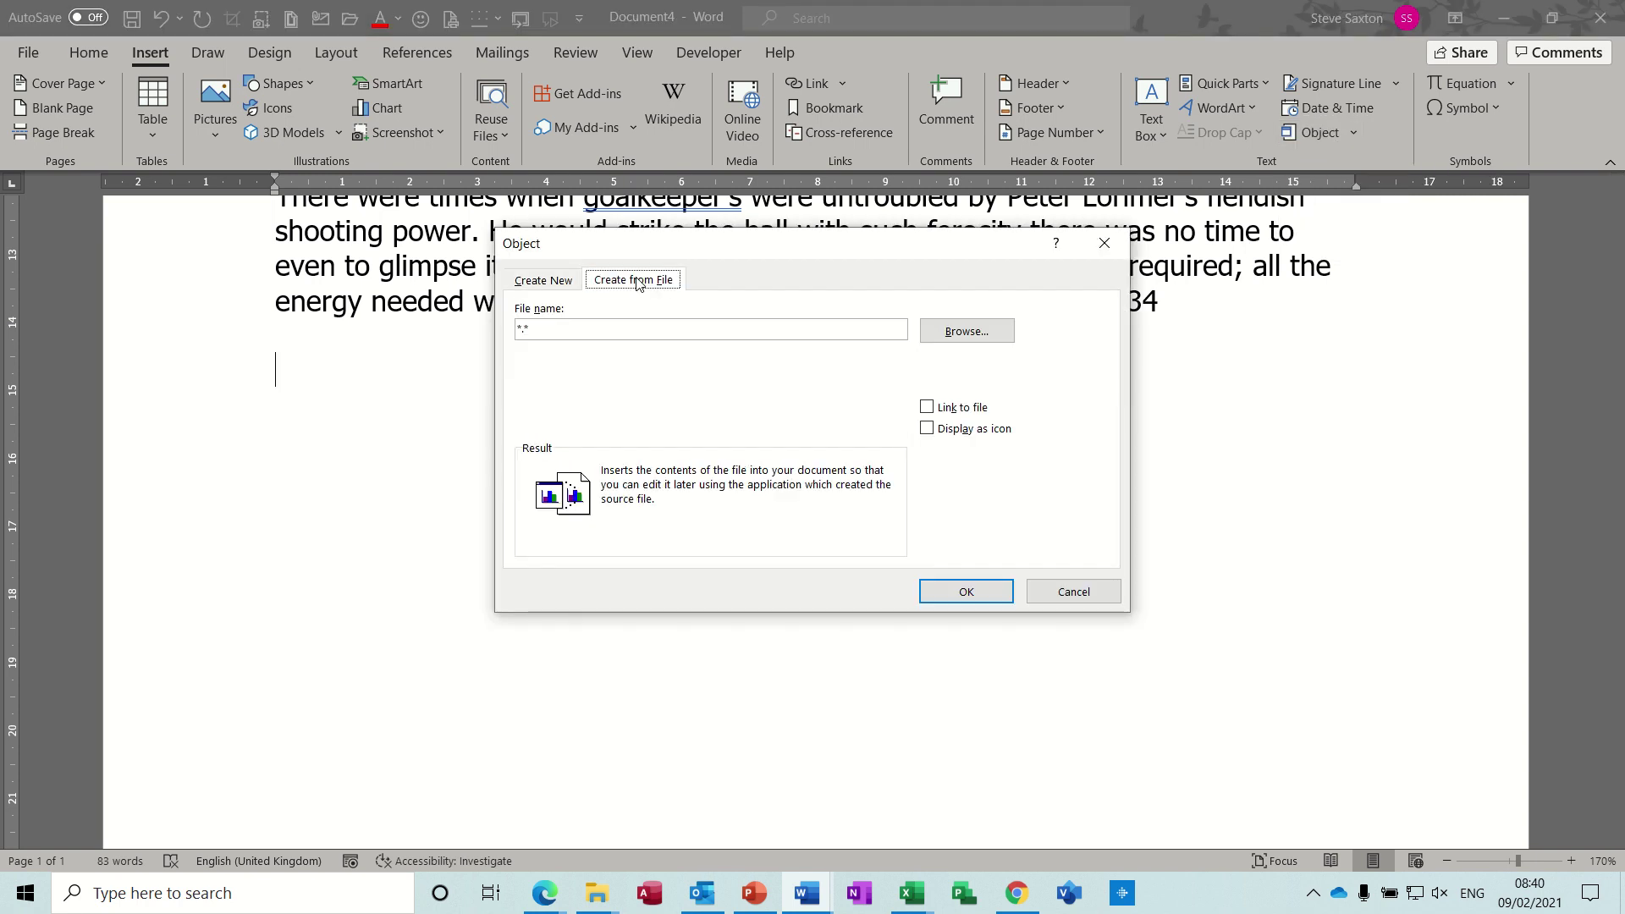
{"action": "left_click", "coordinate": [967, 330]}
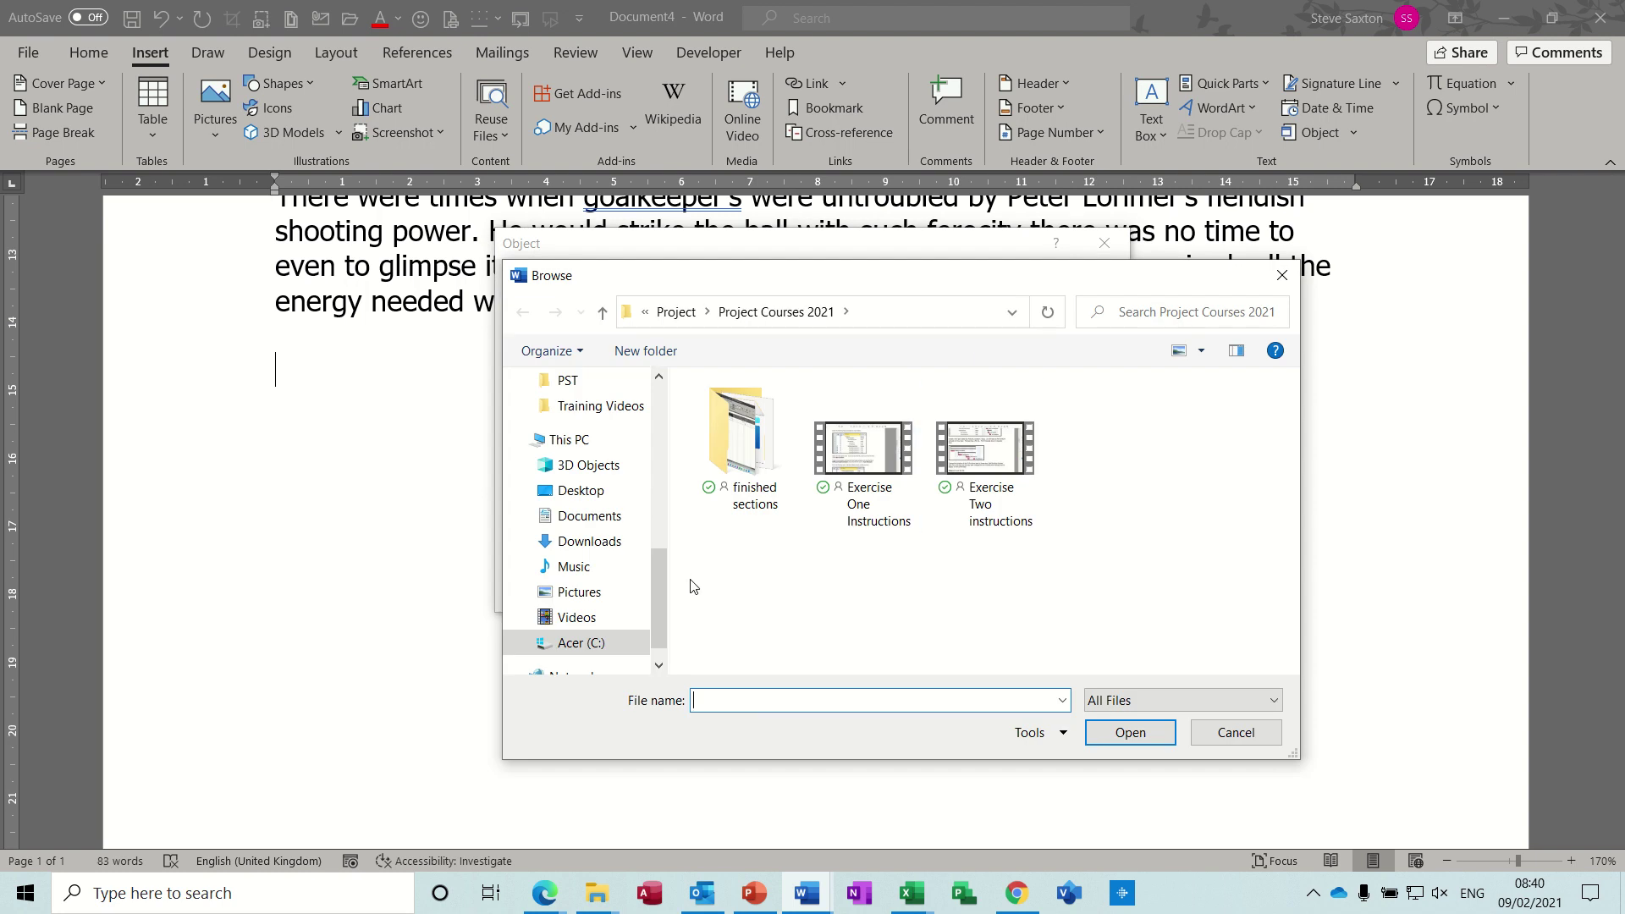
{"action": "left_click_drag", "start_coordinate": [659, 583], "coordinate": [661, 542]}
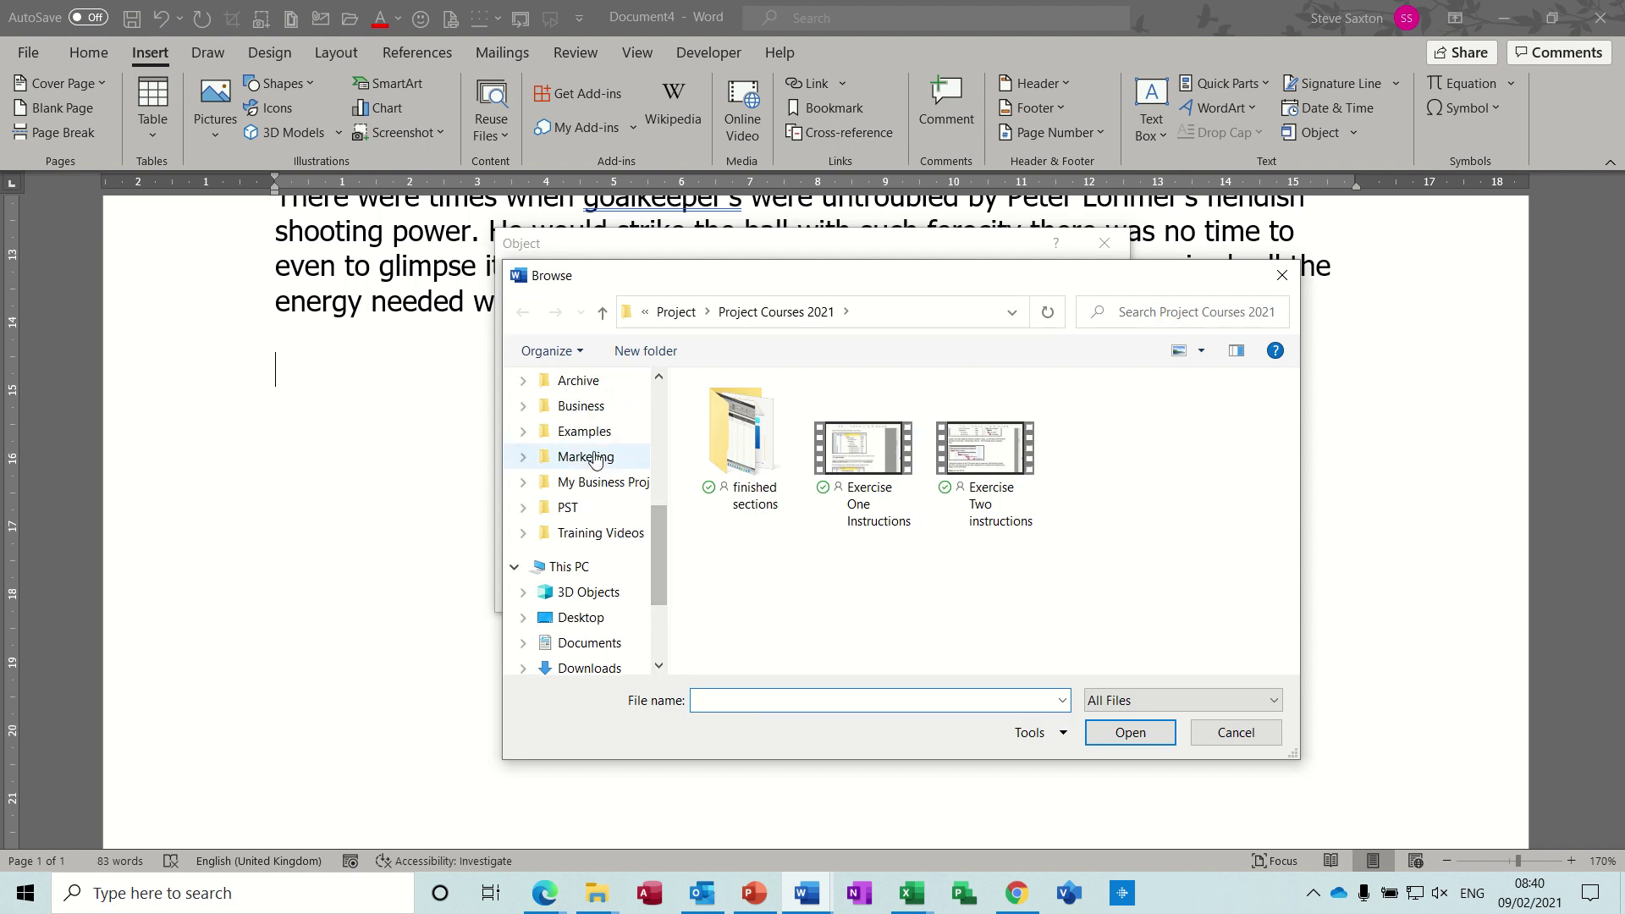
{"action": "left_click", "coordinate": [584, 431]}
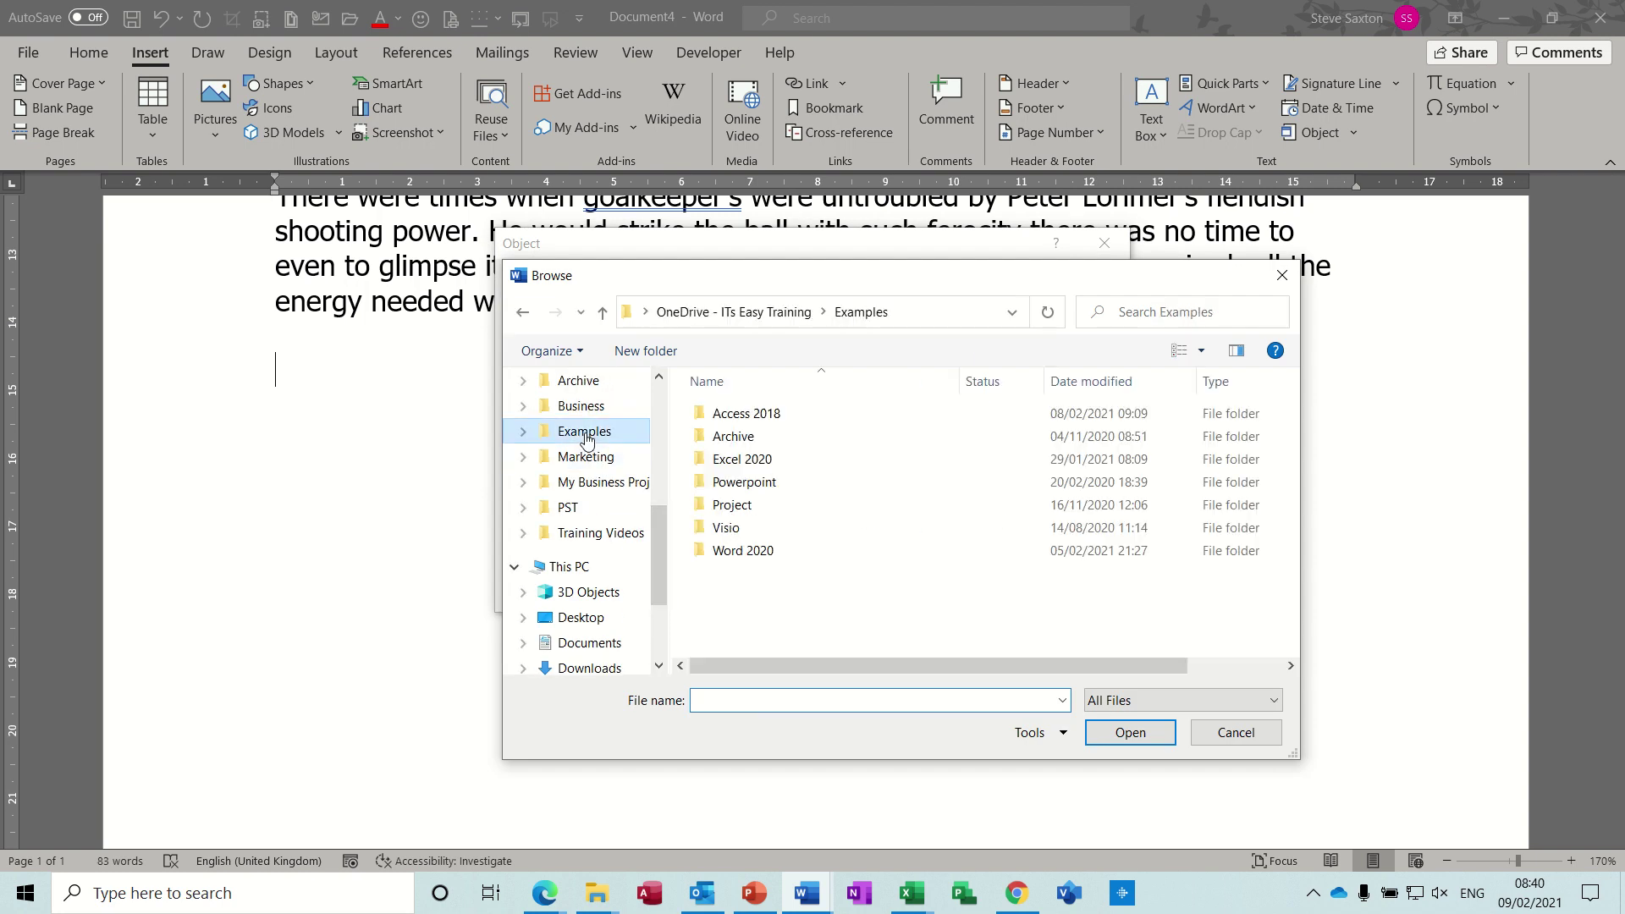
{"action": "double_click", "coordinate": [737, 459]}
{"action": "double_click", "coordinate": [739, 414]}
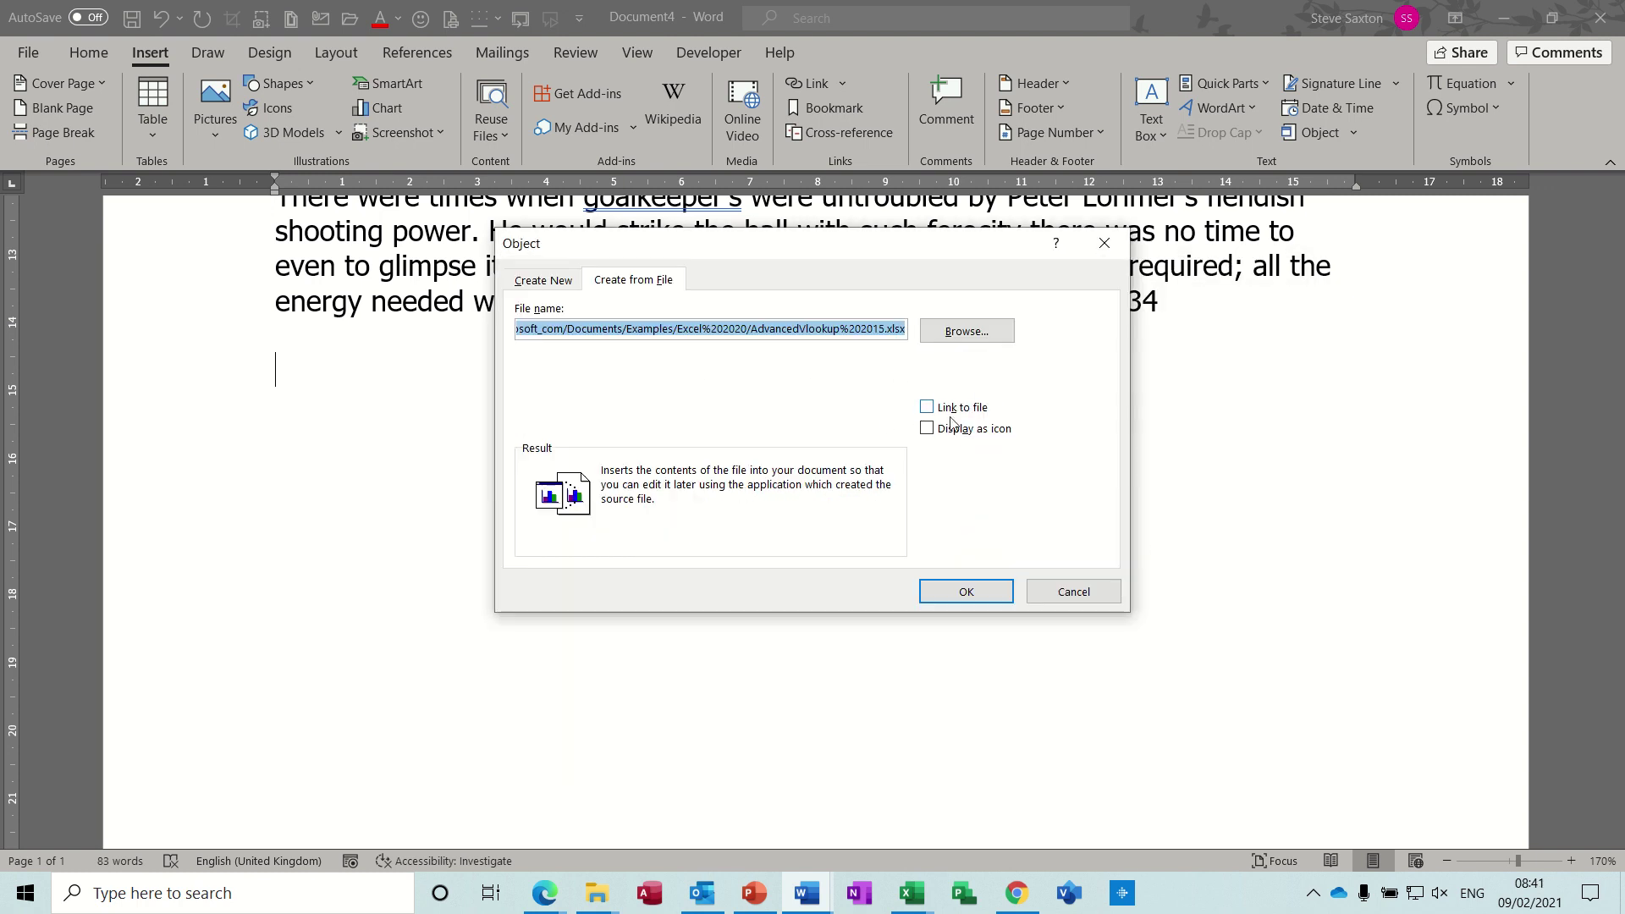
{"action": "left_click", "coordinate": [964, 593]}
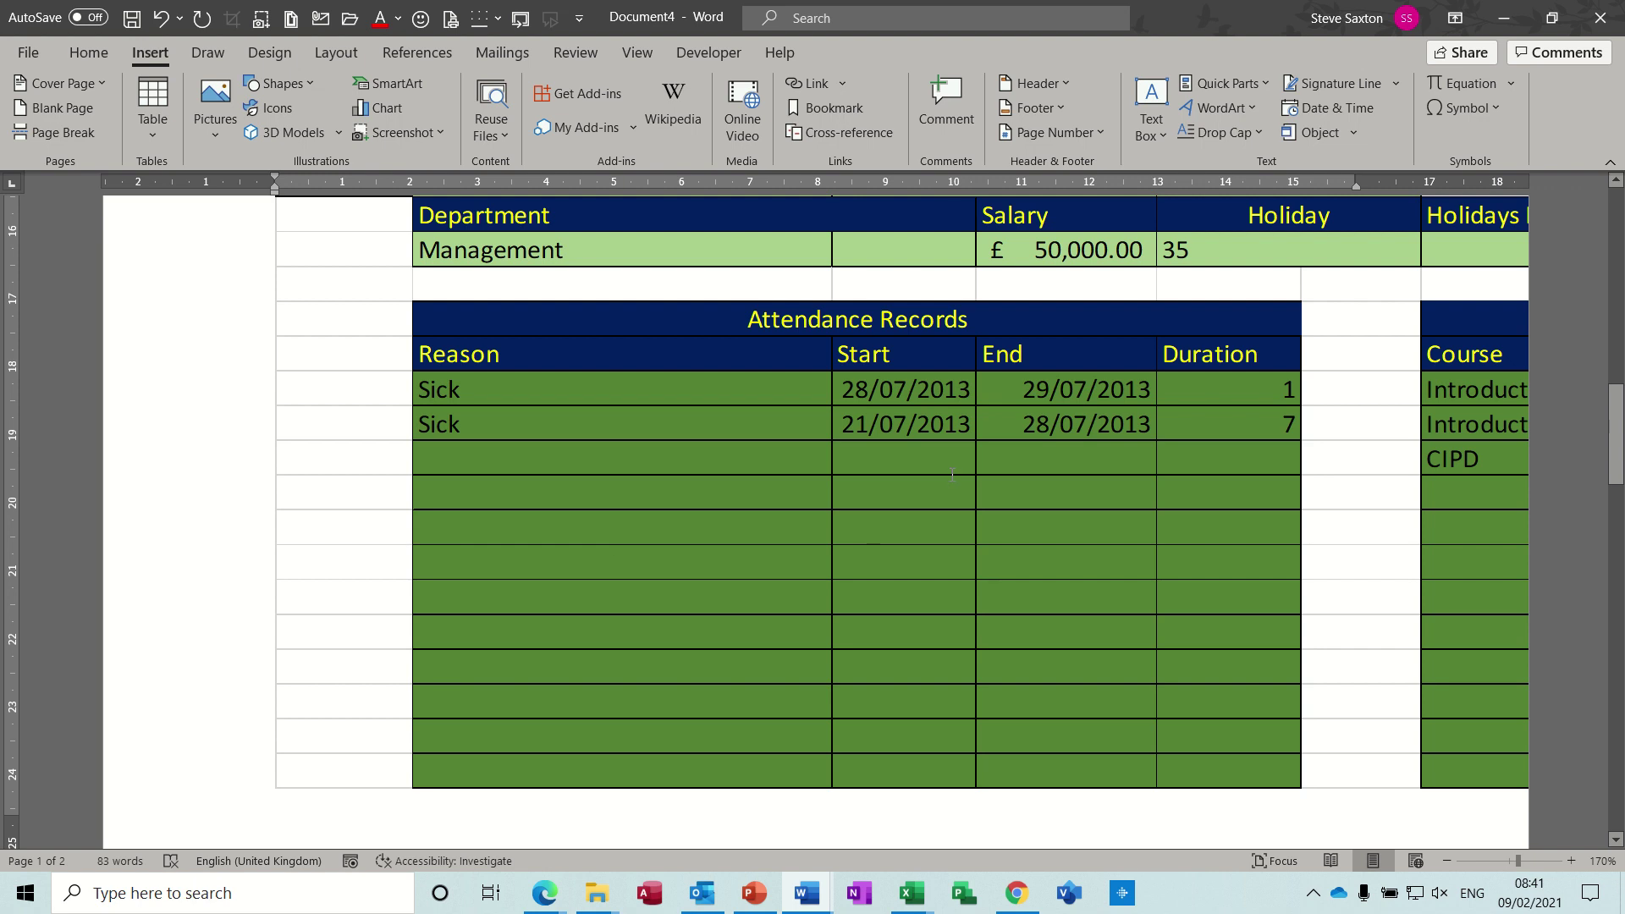
{"action": "left_click_drag", "start_coordinate": [1620, 431], "coordinate": [1620, 394]}
{"action": "left_click", "coordinate": [289, 400]}
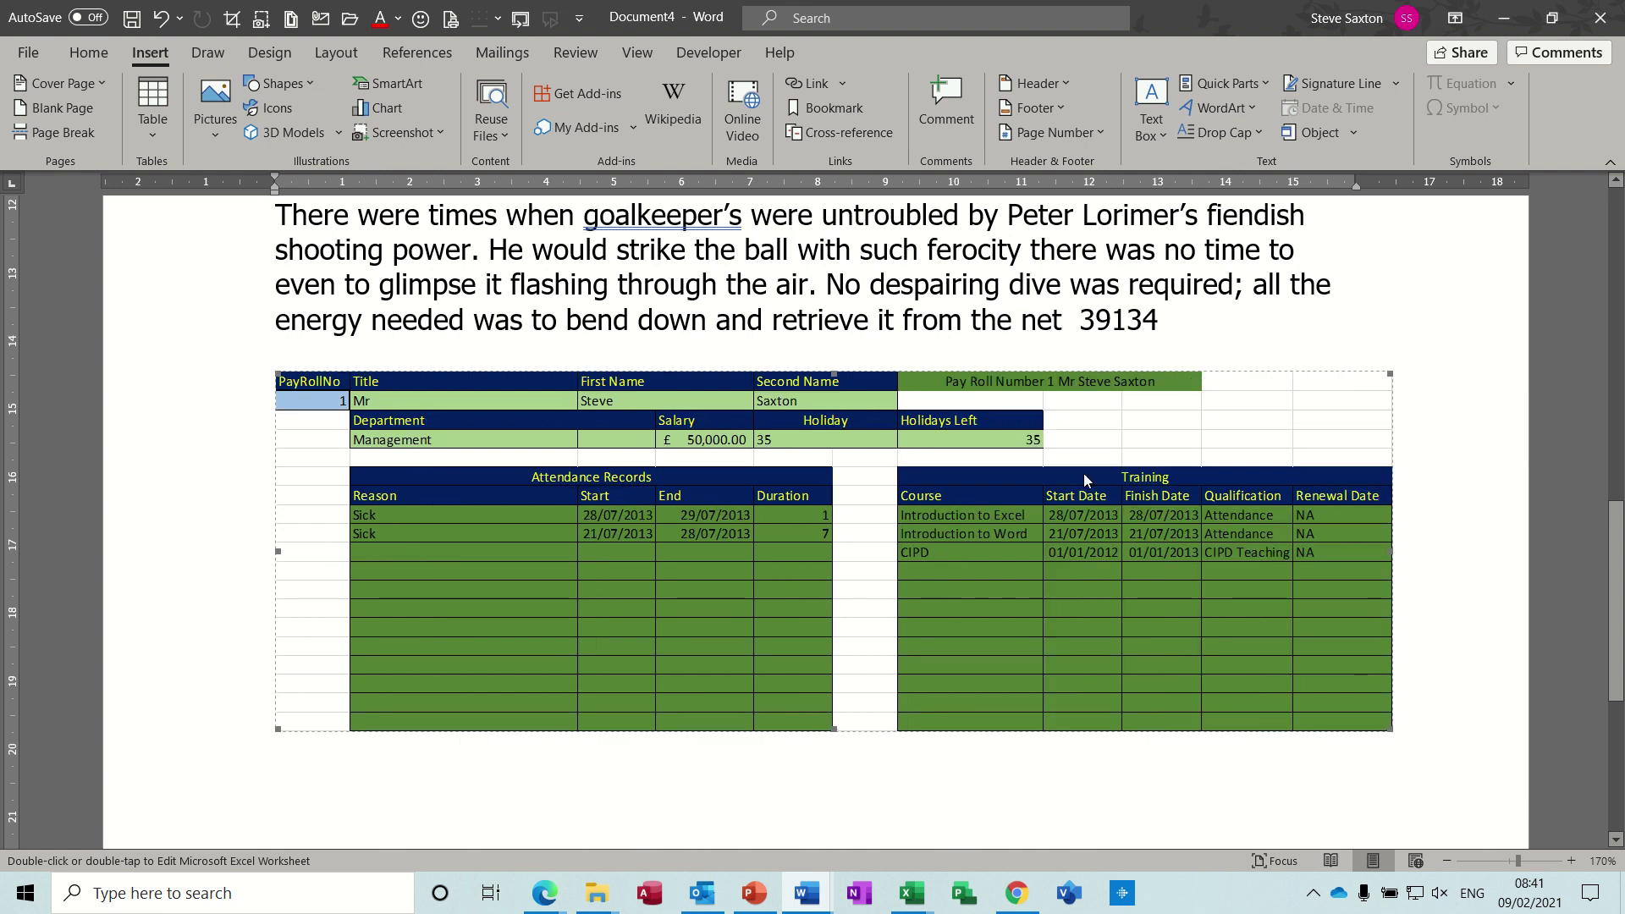
{"action": "double_click", "coordinate": [685, 589]}
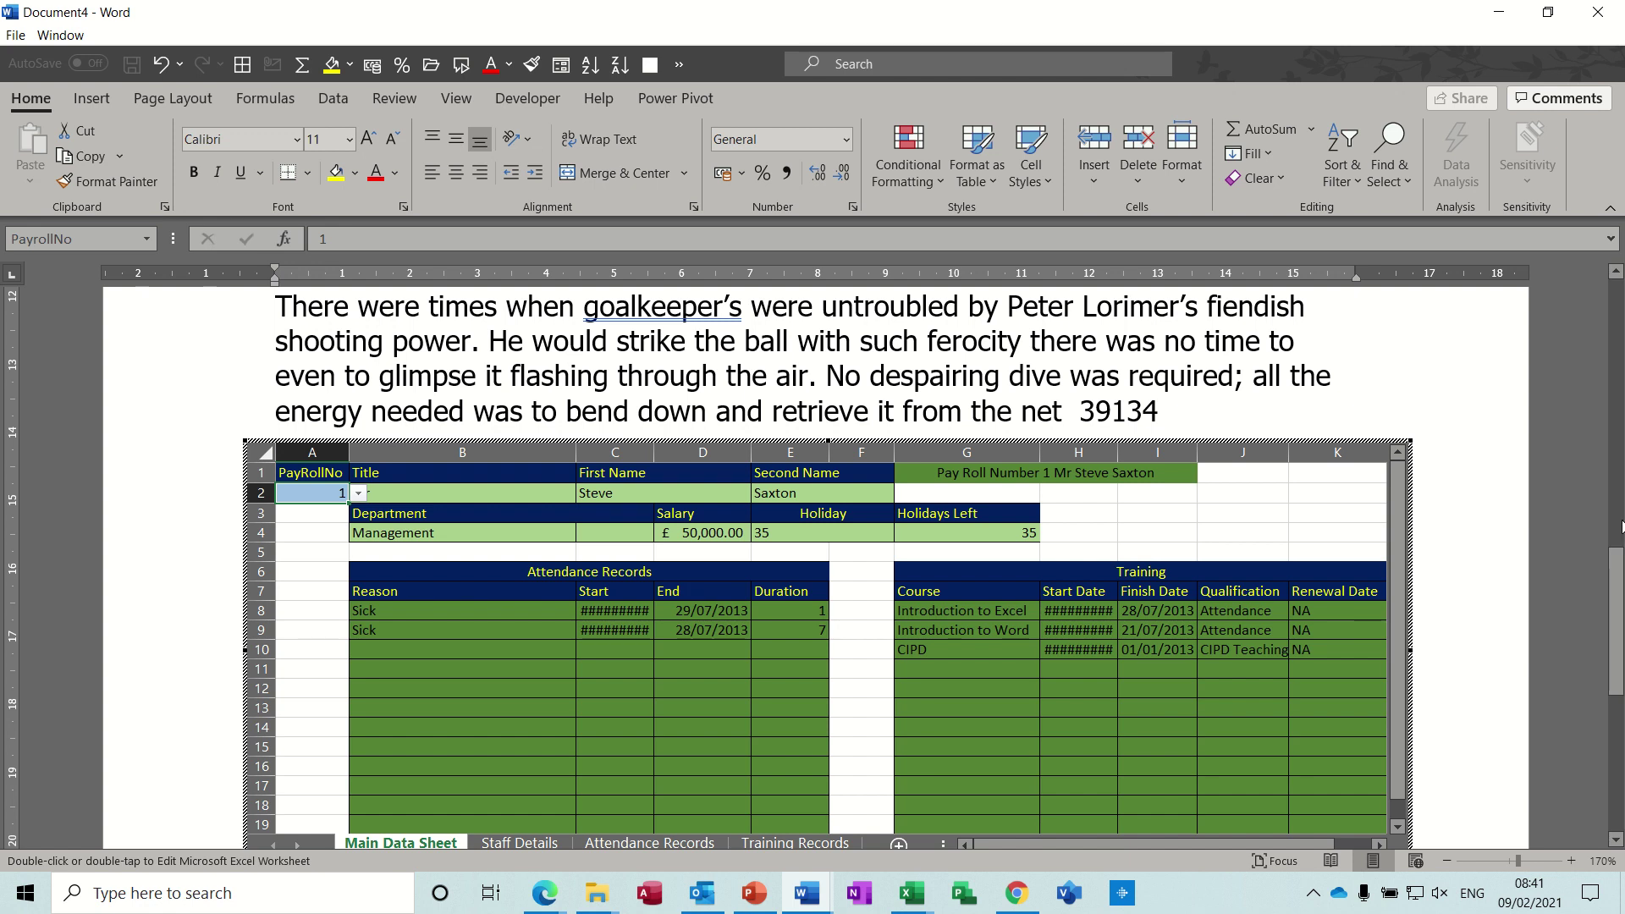
{"action": "left_click", "coordinate": [1620, 550]}
{"action": "scroll", "coordinate": [1620, 550], "scroll_direction": "down", "scroll_amount": 3}
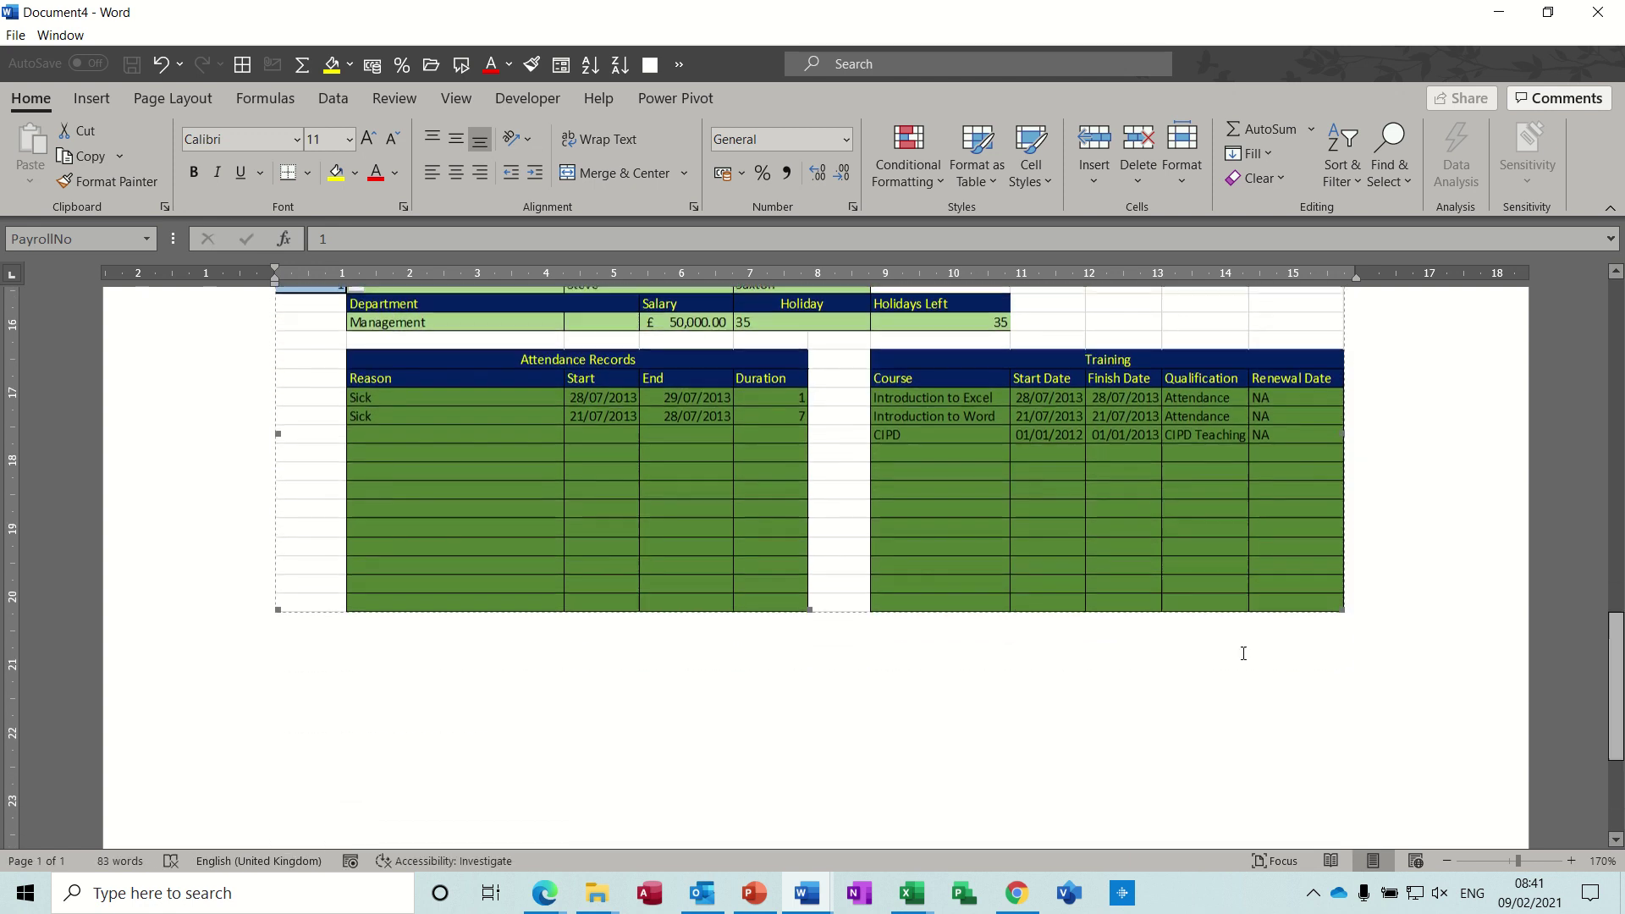
{"action": "double_click", "coordinate": [653, 526]}
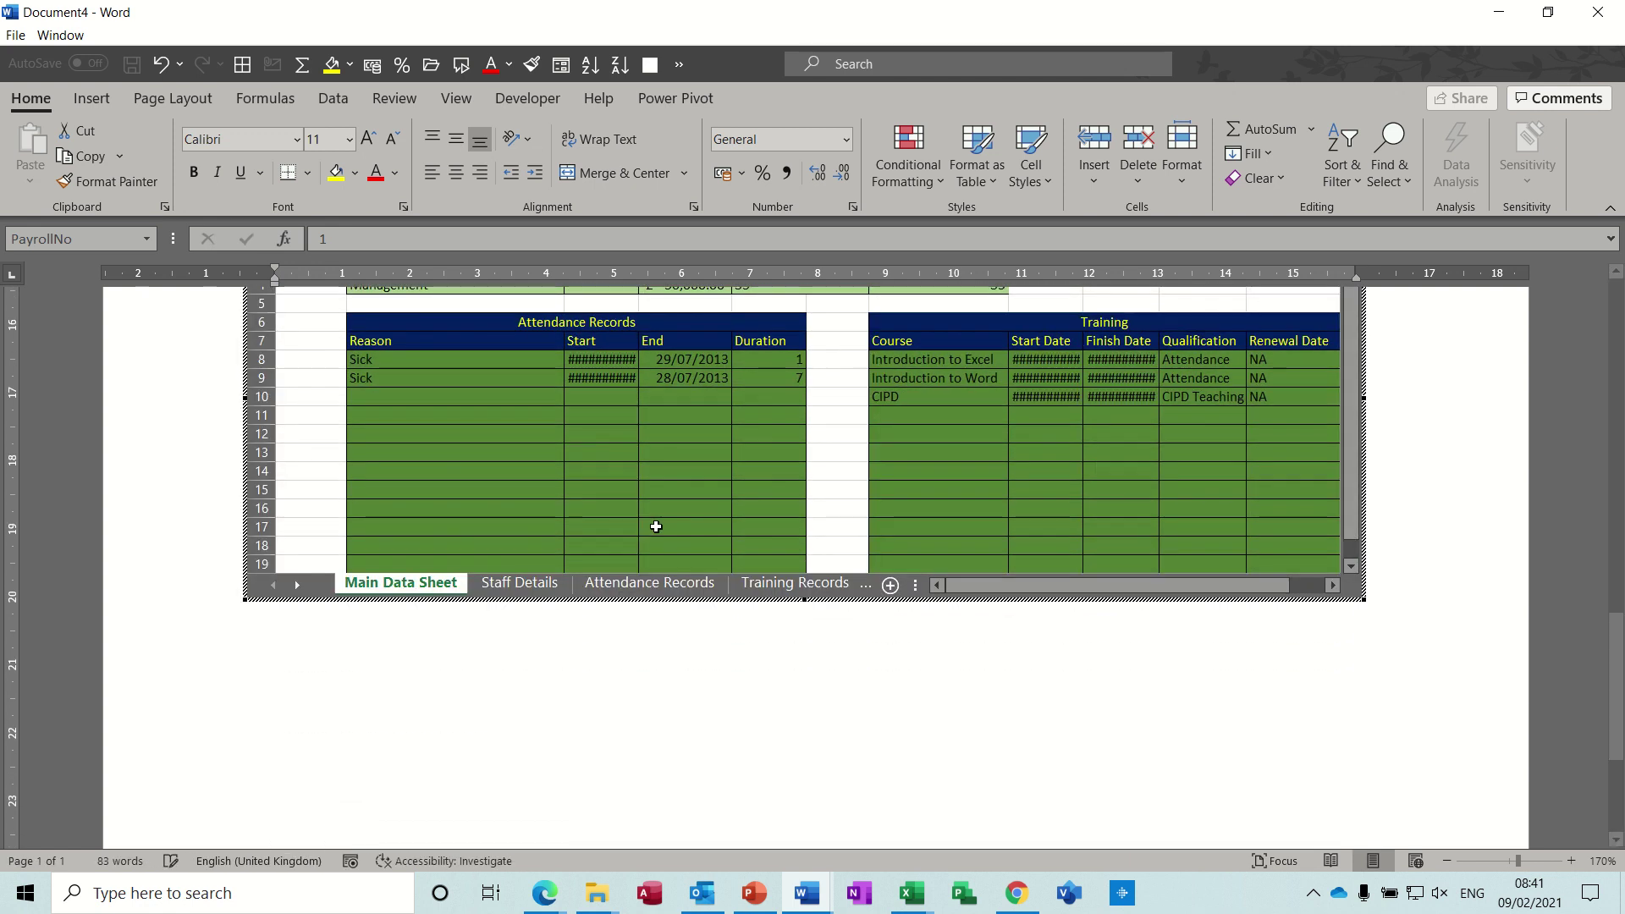
{"action": "left_click", "coordinate": [505, 584]}
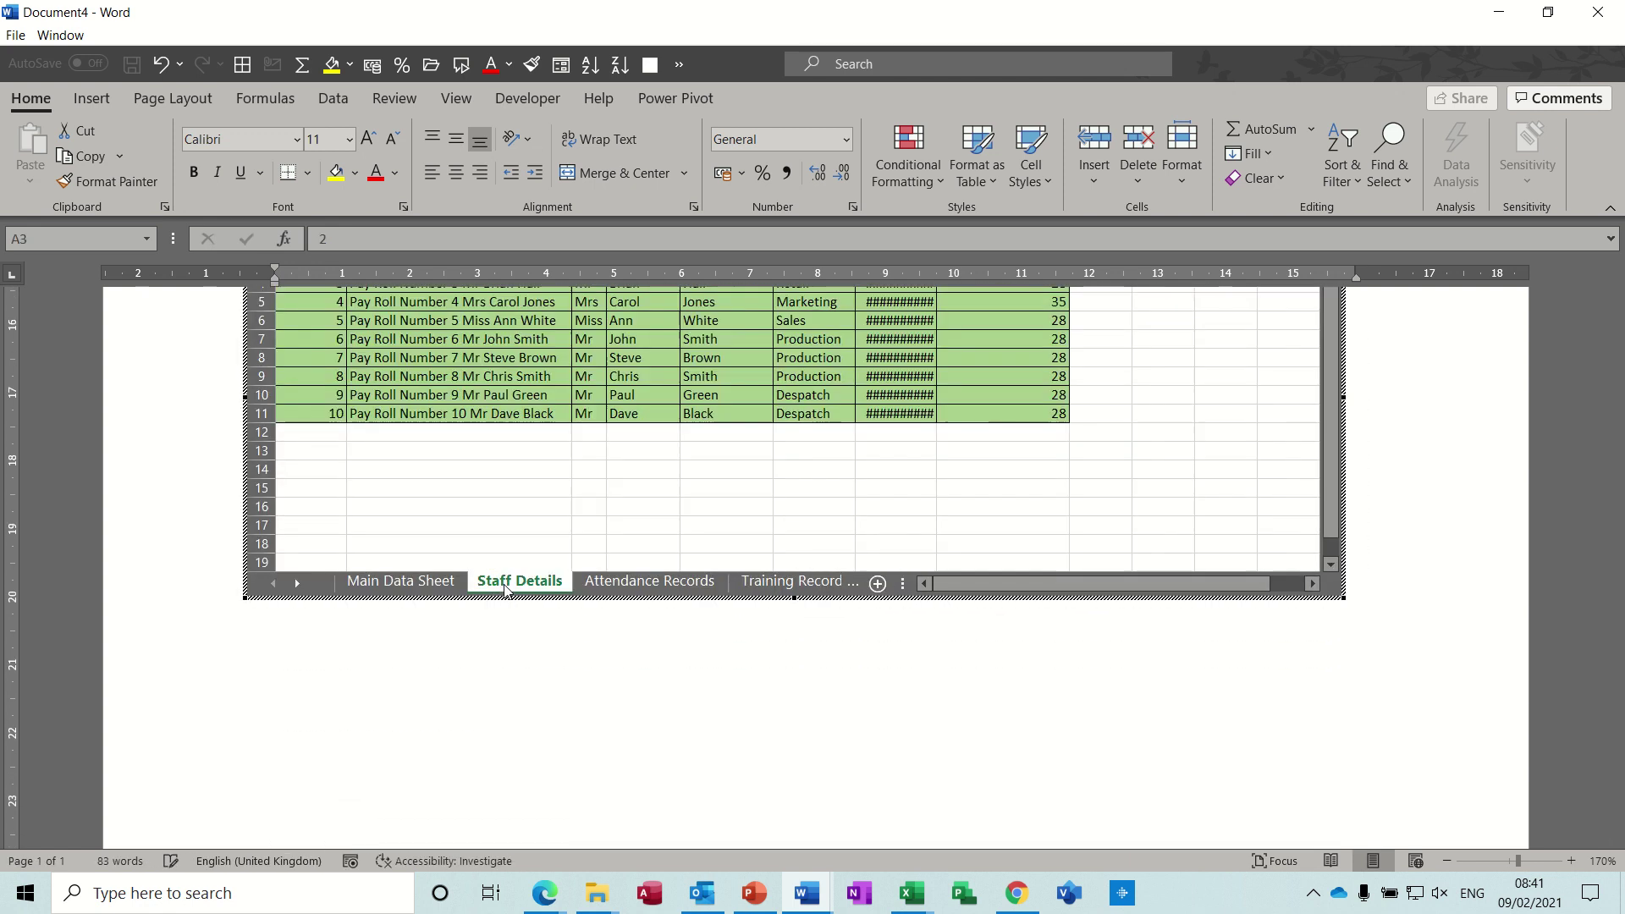
{"action": "left_click", "coordinate": [678, 585]}
{"action": "left_click", "coordinate": [759, 584]}
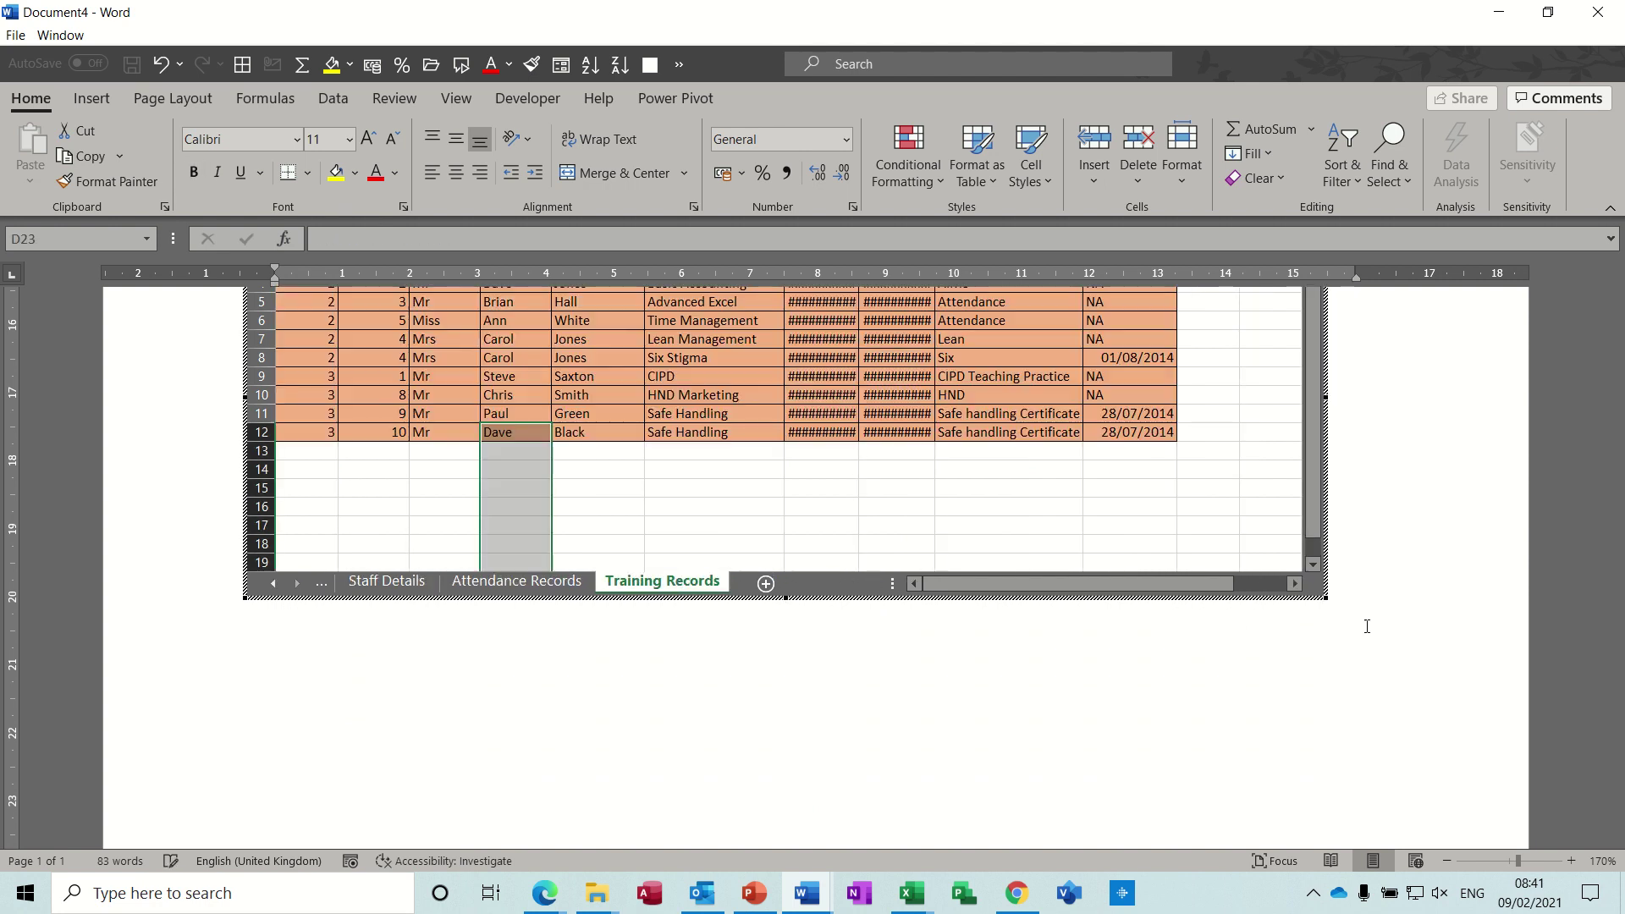
{"action": "left_click_drag", "start_coordinate": [1619, 688], "coordinate": [1620, 646]}
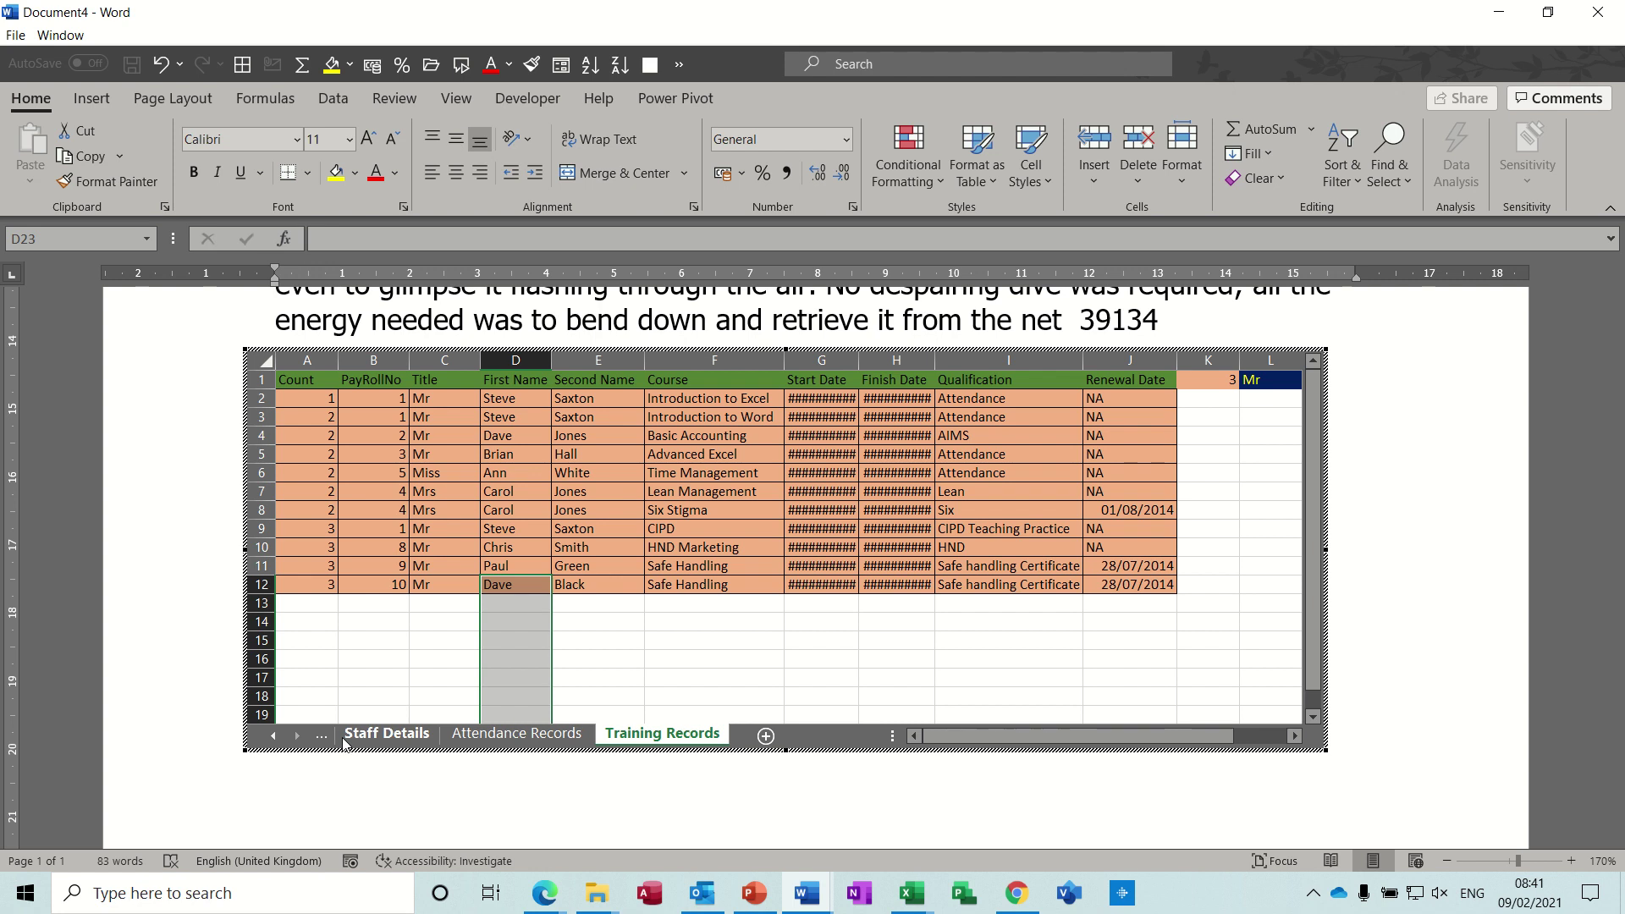
{"action": "left_click", "coordinate": [274, 738]}
{"action": "left_click", "coordinate": [396, 736]}
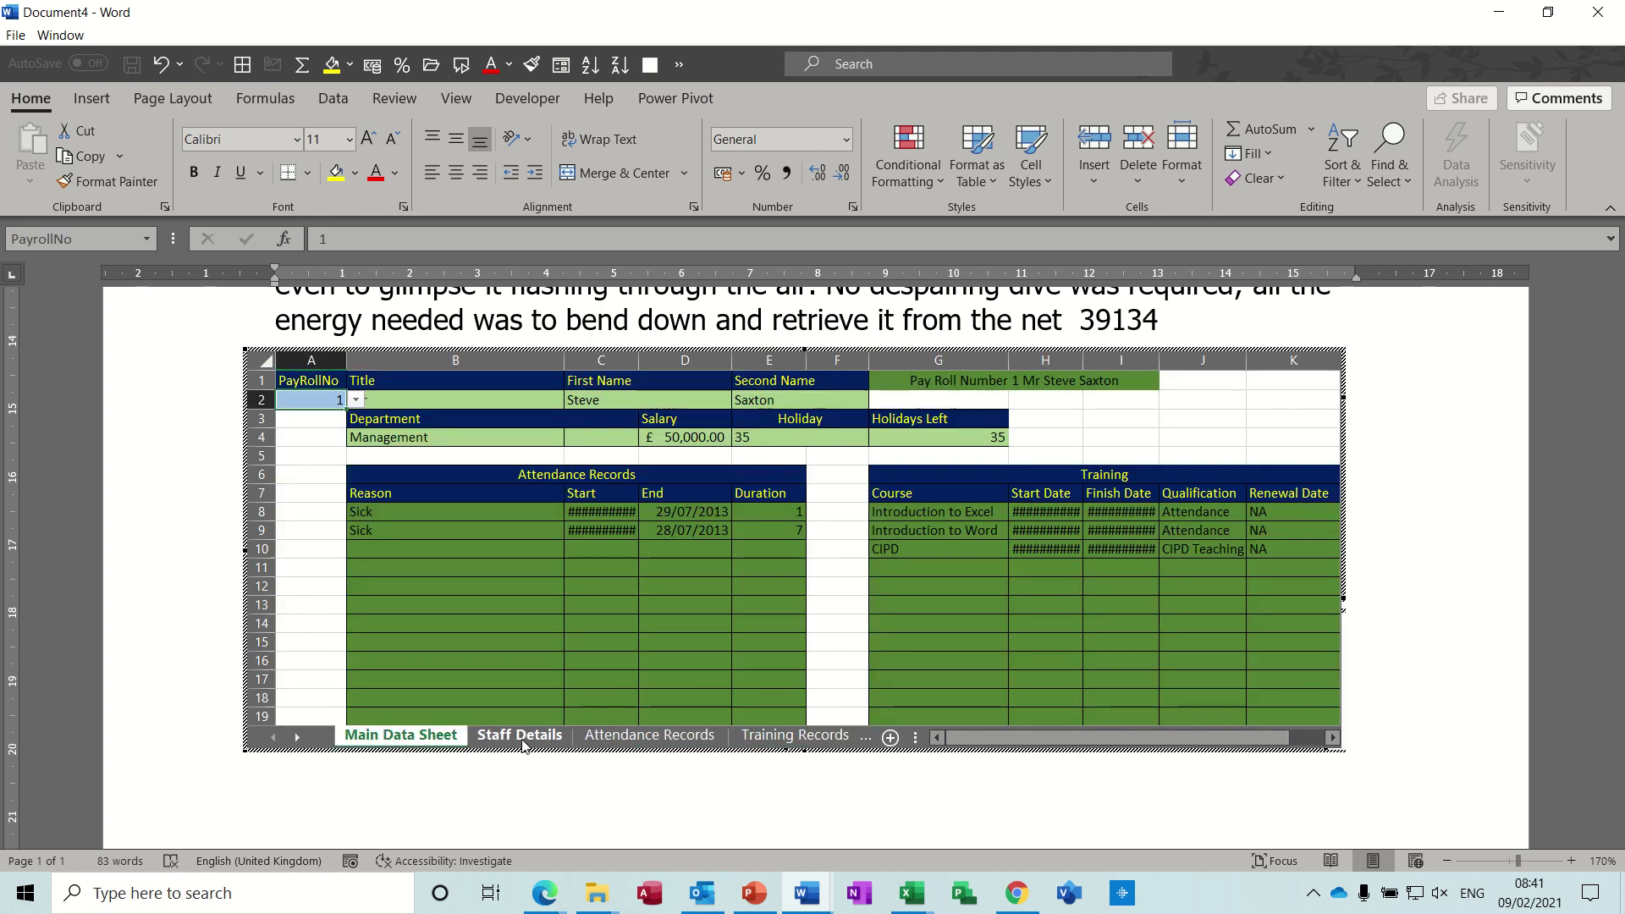
{"action": "left_click", "coordinate": [508, 736]}
{"action": "left_click", "coordinate": [411, 738]}
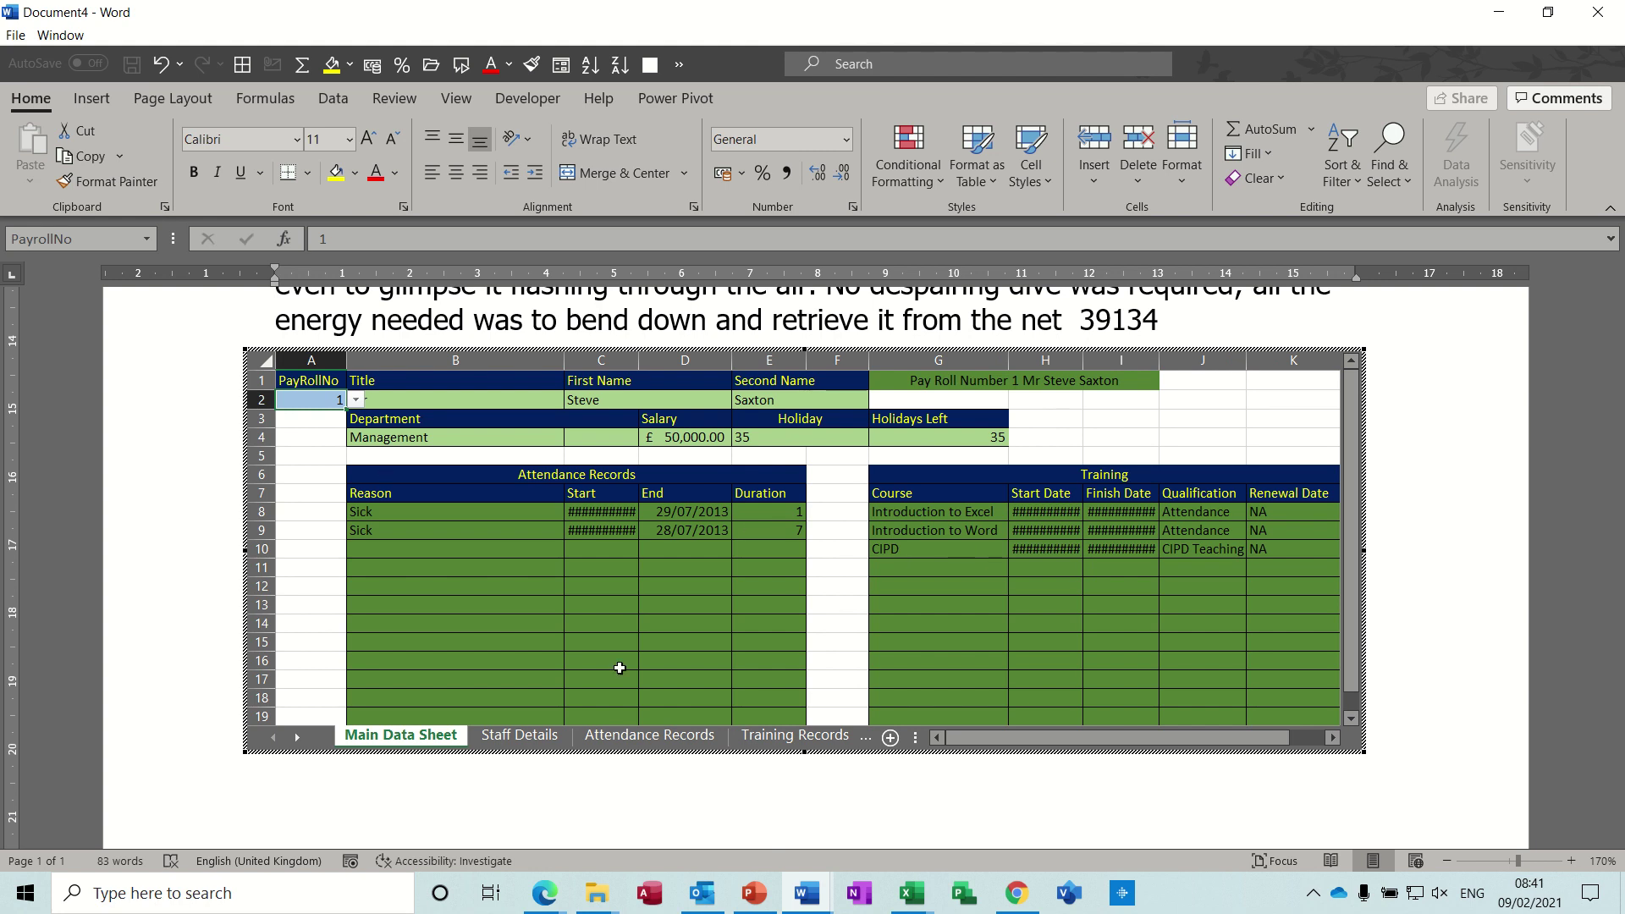
{"action": "left_click", "coordinate": [518, 735]}
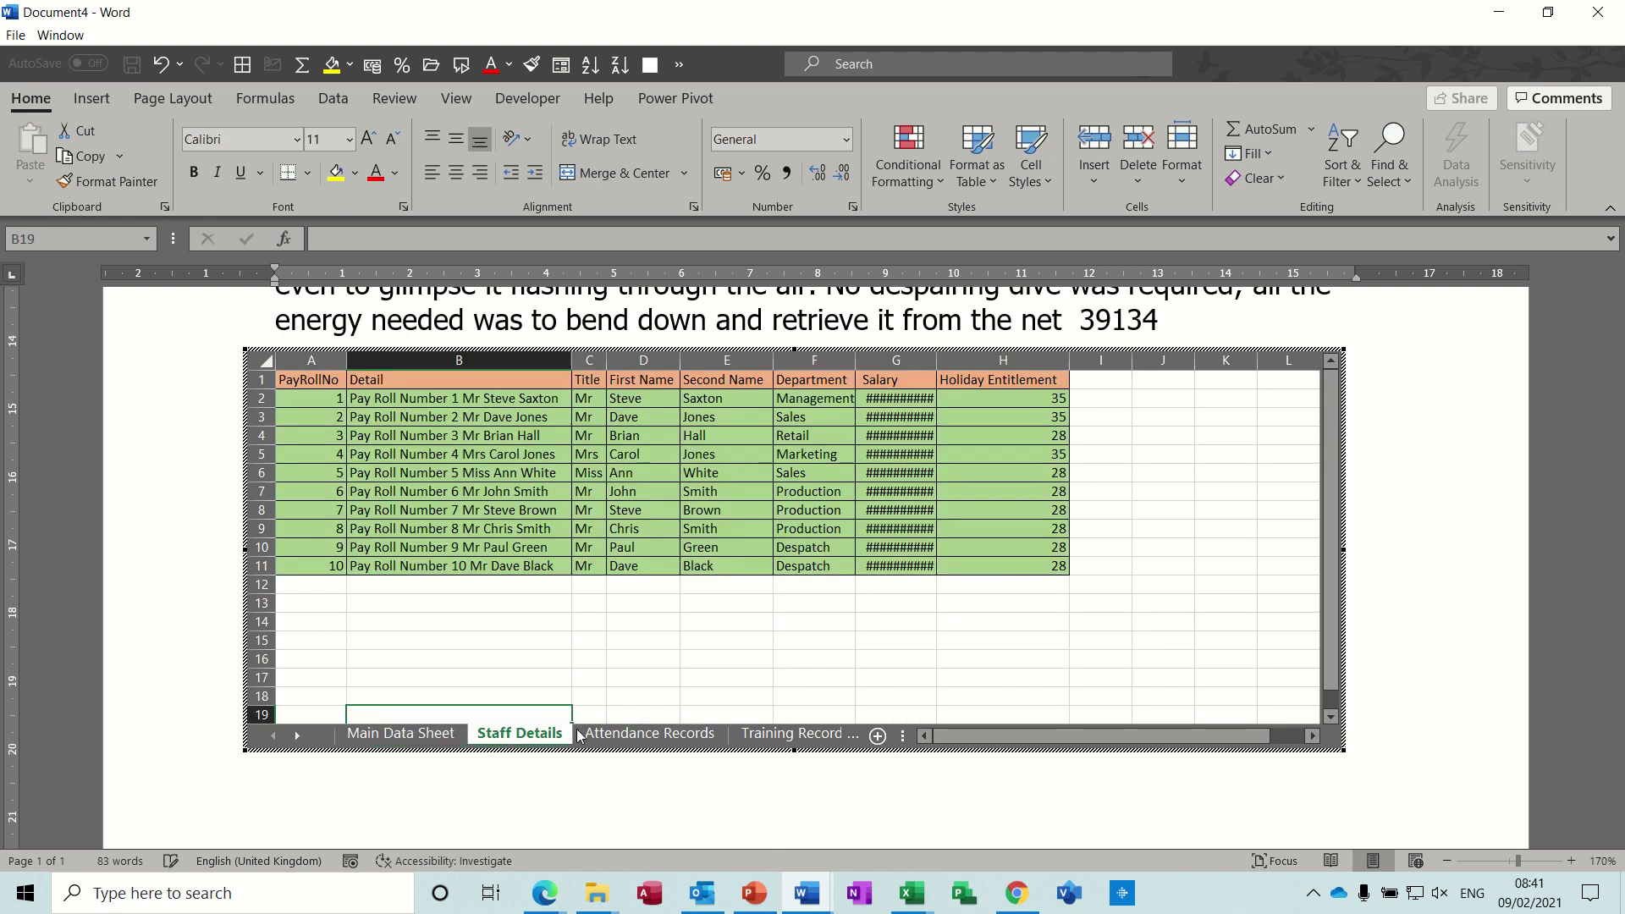
{"action": "left_click", "coordinate": [656, 734]}
{"action": "left_click", "coordinate": [781, 735]}
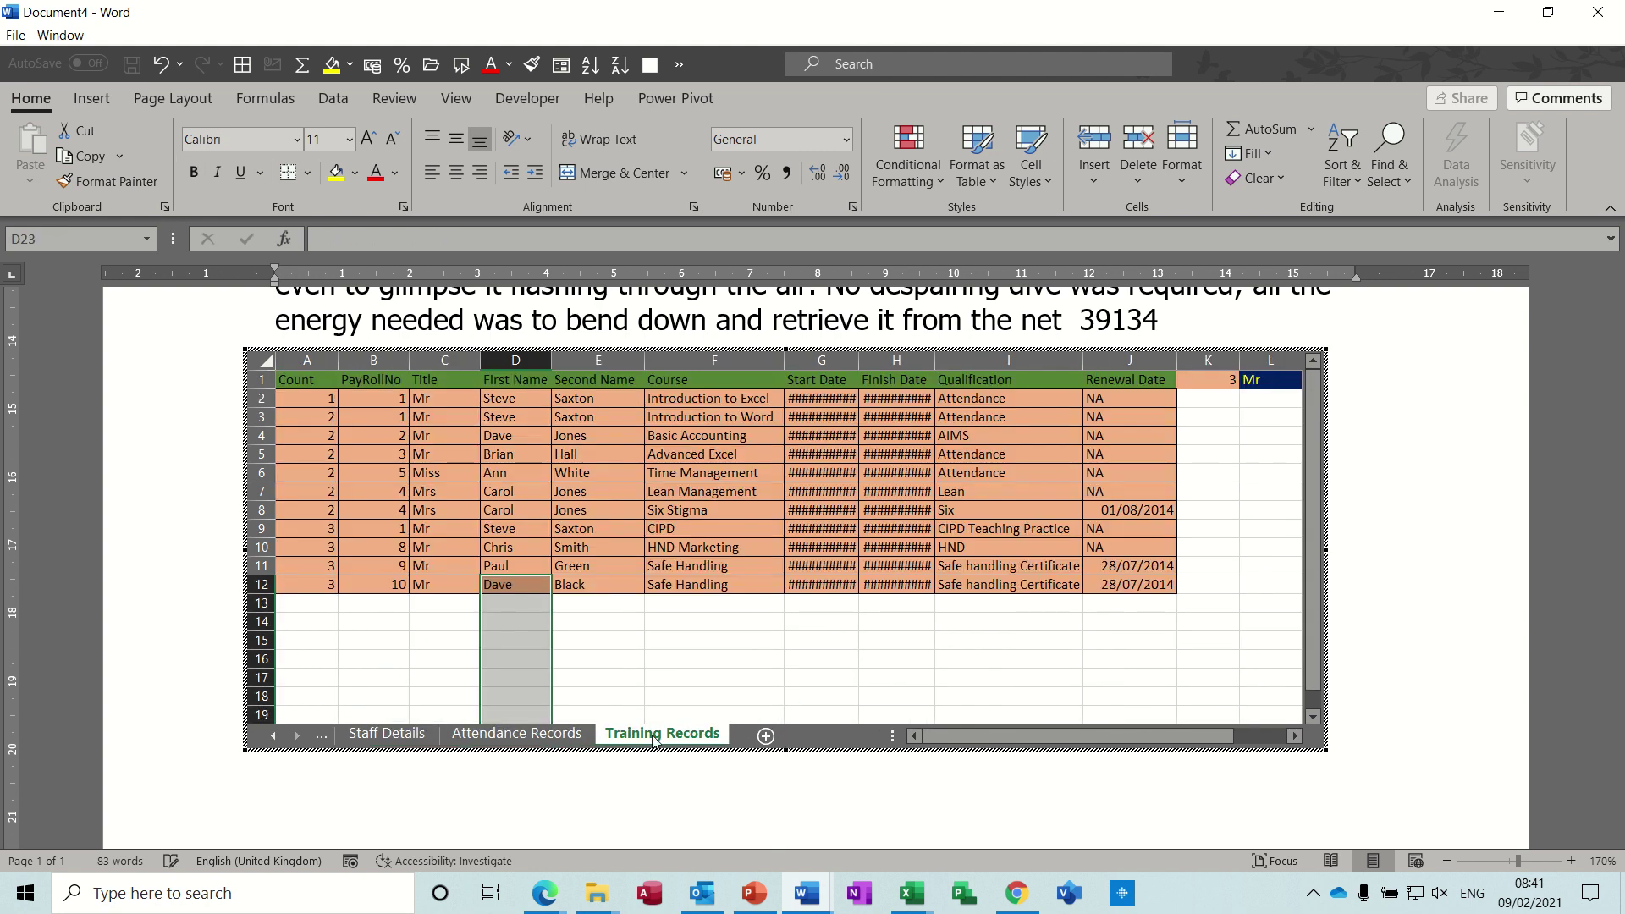
{"action": "left_click", "coordinate": [373, 736]}
{"action": "left_click", "coordinate": [280, 737]}
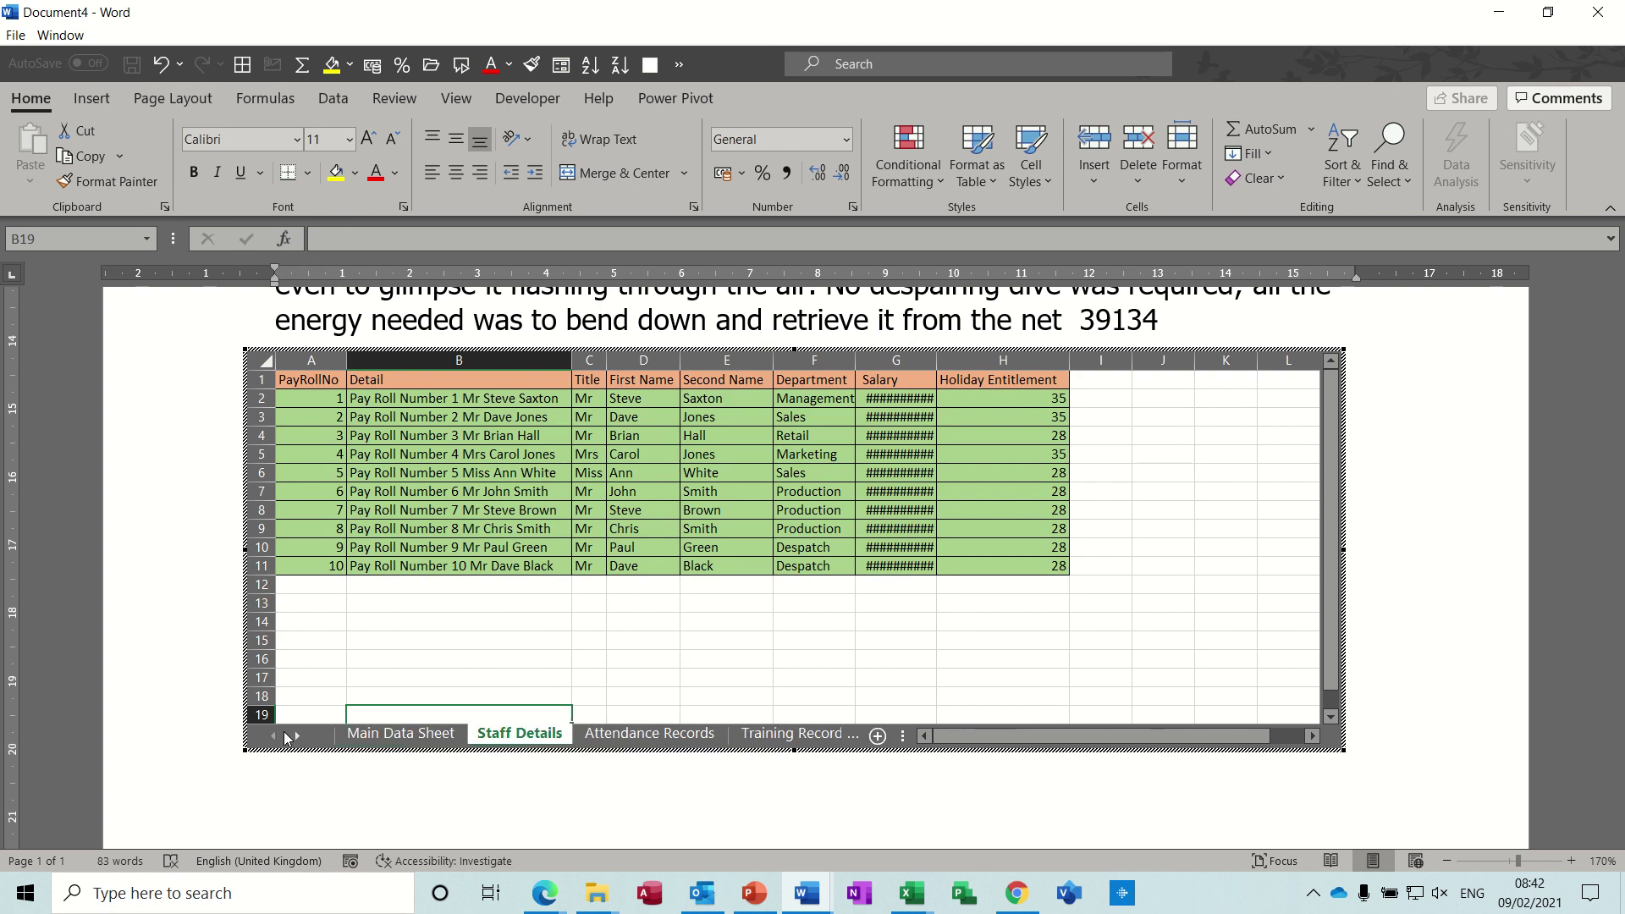
{"action": "left_click", "coordinate": [398, 734]}
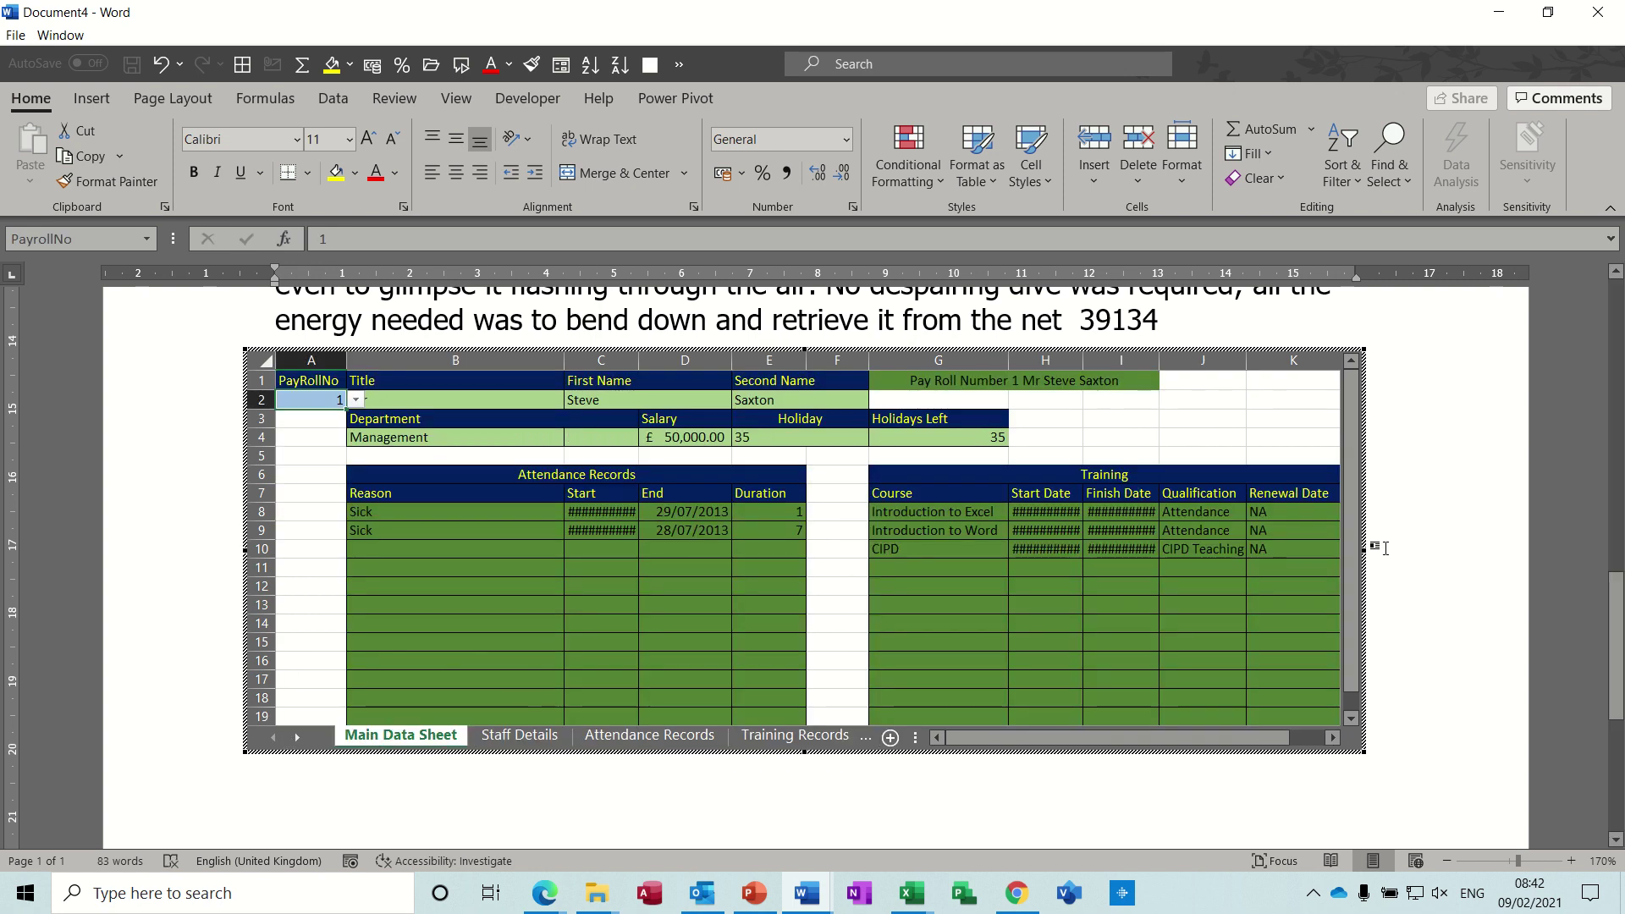
{"action": "left_click", "coordinate": [1395, 579]}
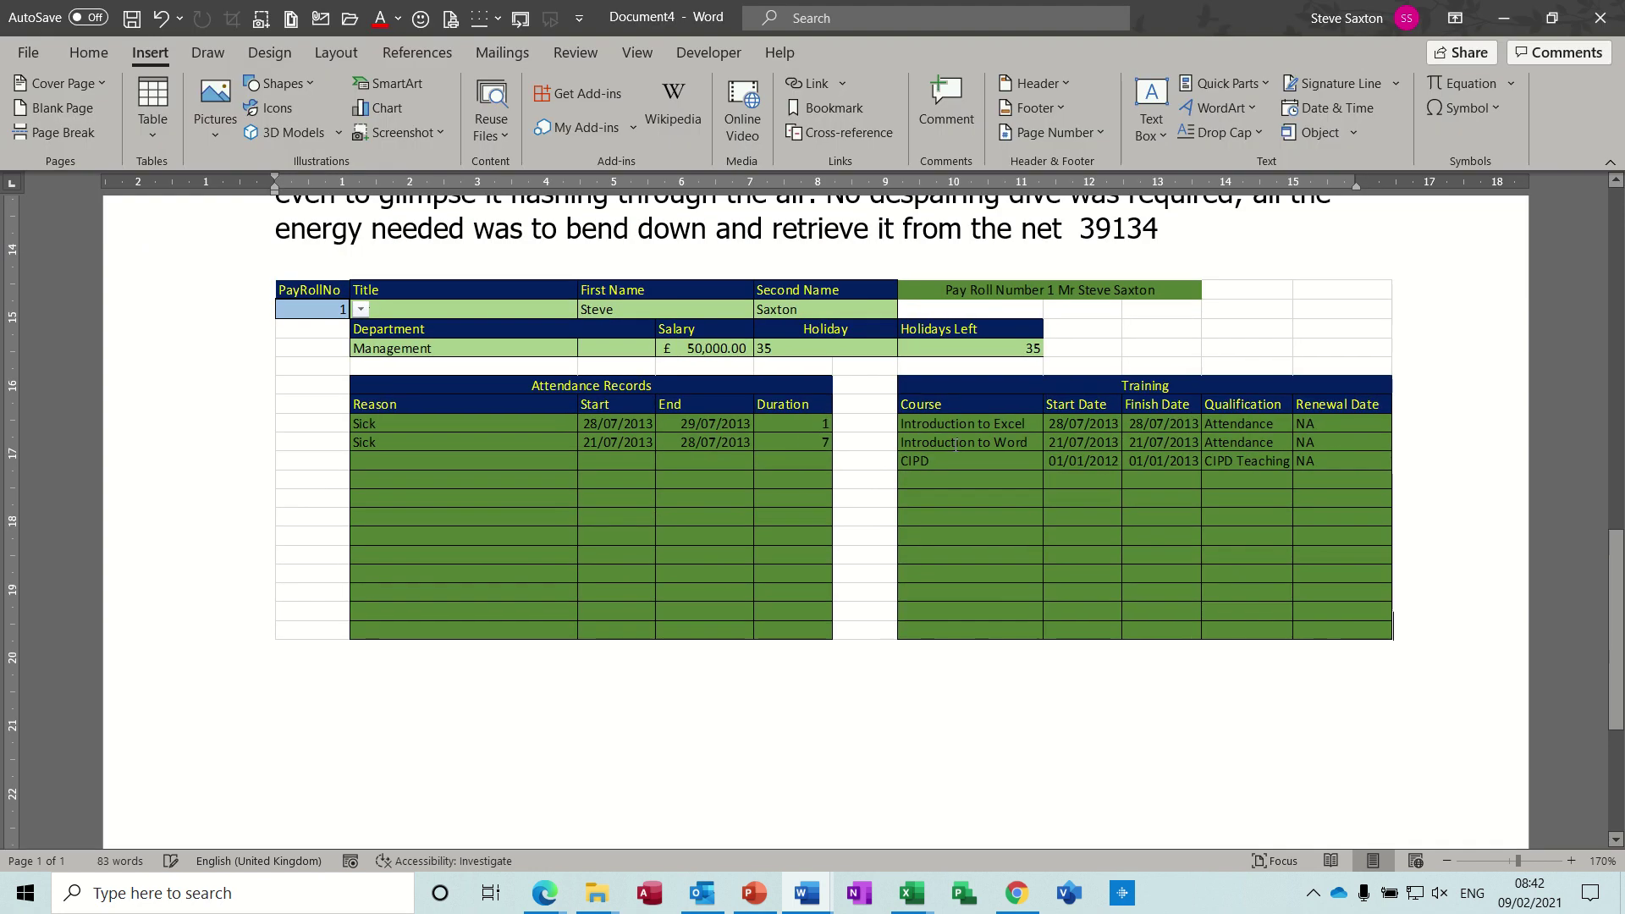
Delete the embedded AdvancedVlookup payroll workbook, leaving the document ending after the 39134 paragraph.
{"action": "left_click", "coordinate": [1276, 299]}
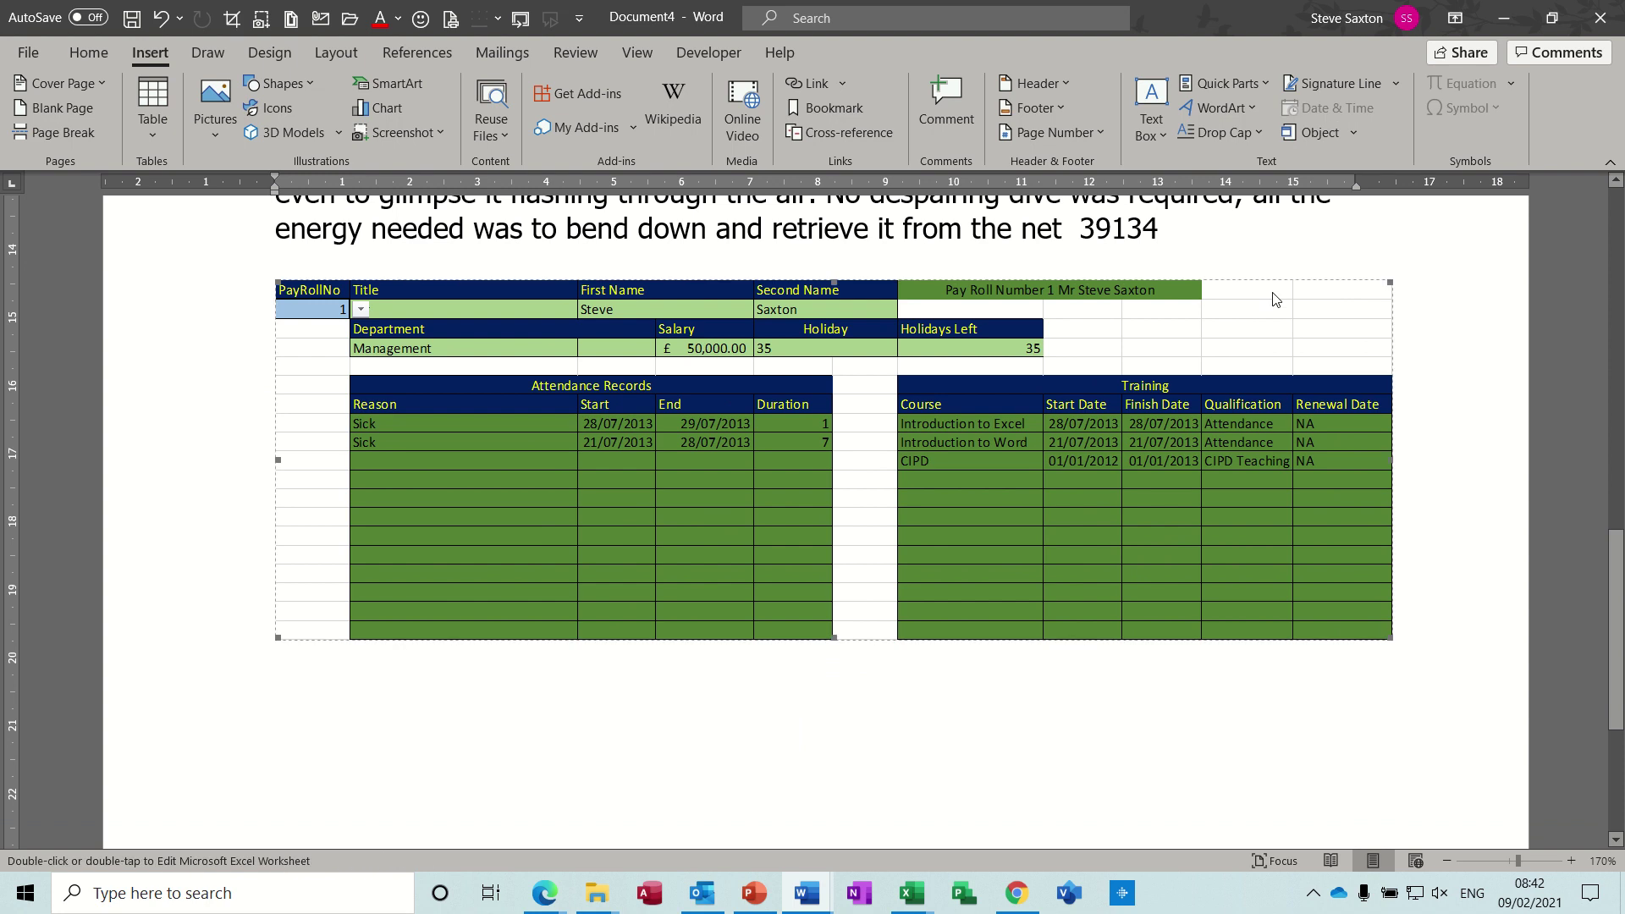
{"action": "key", "text": "Delete"}
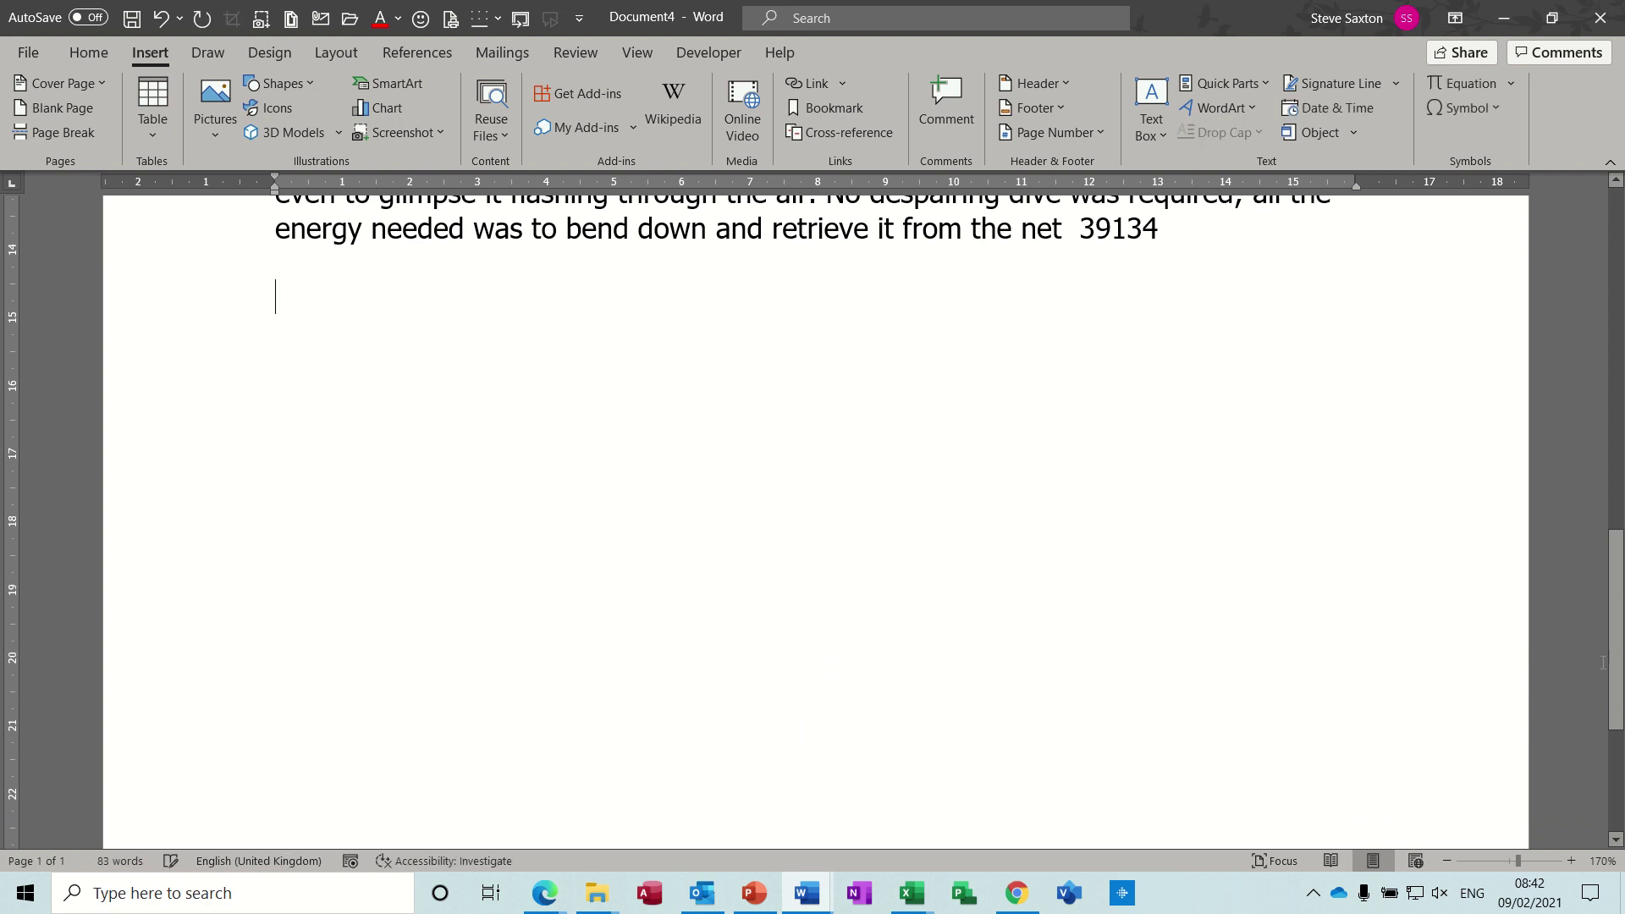
{"action": "left_click_drag", "start_coordinate": [1617, 645], "coordinate": [1615, 326]}
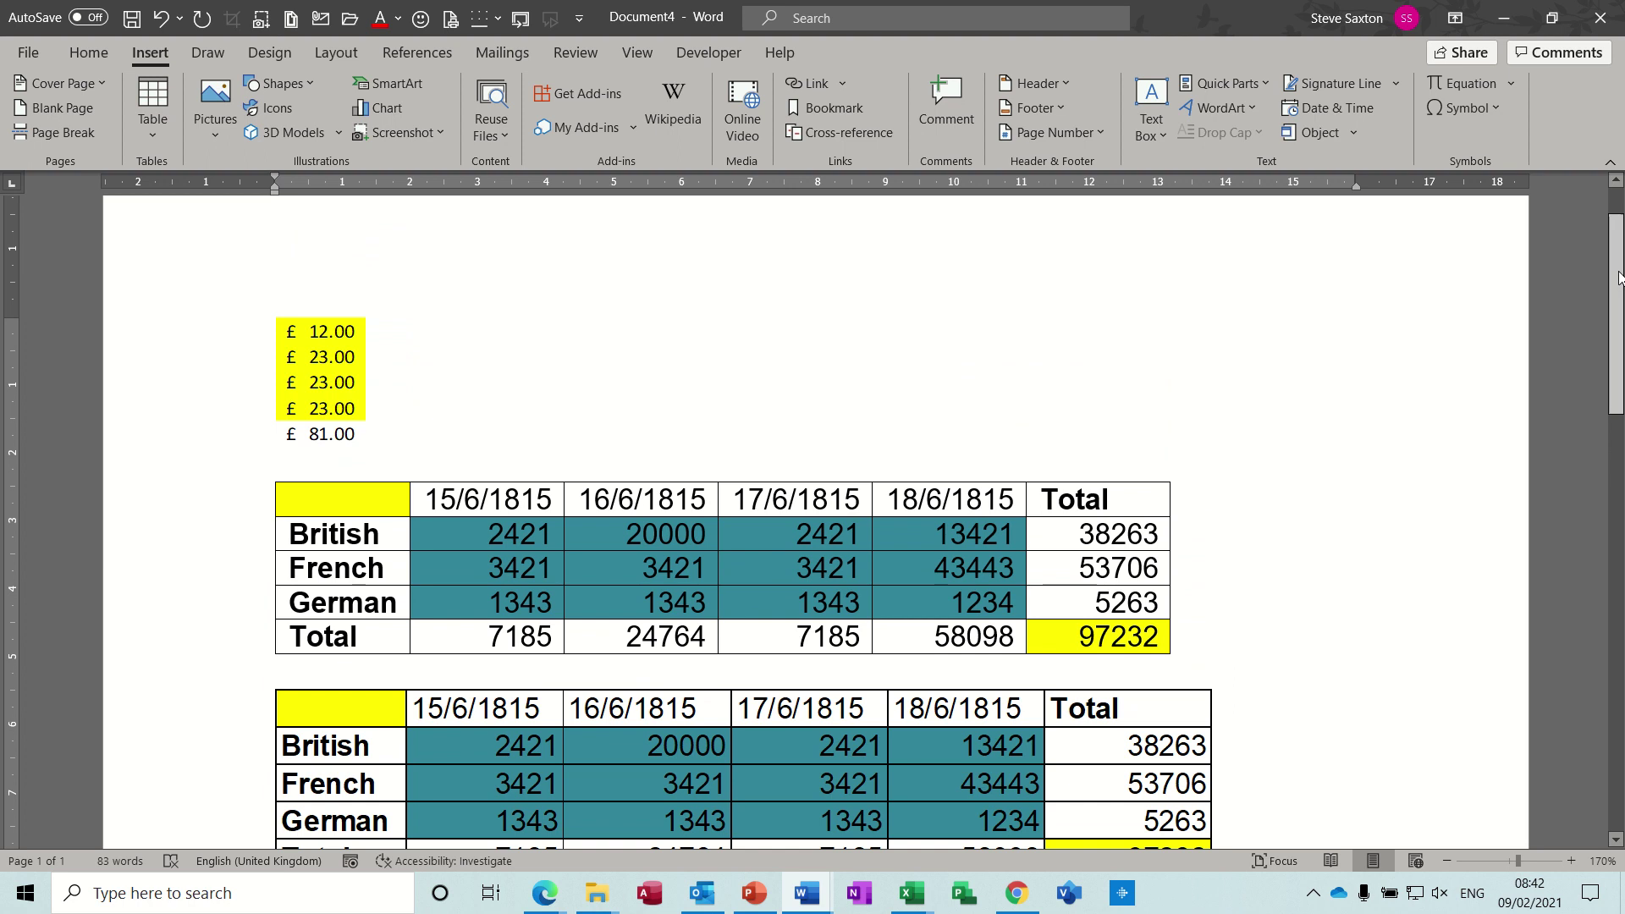
{"action": "key", "text": "ctrl+End"}
{"action": "scroll", "coordinate": [347, 622], "scroll_direction": "down", "scroll_amount": 3}
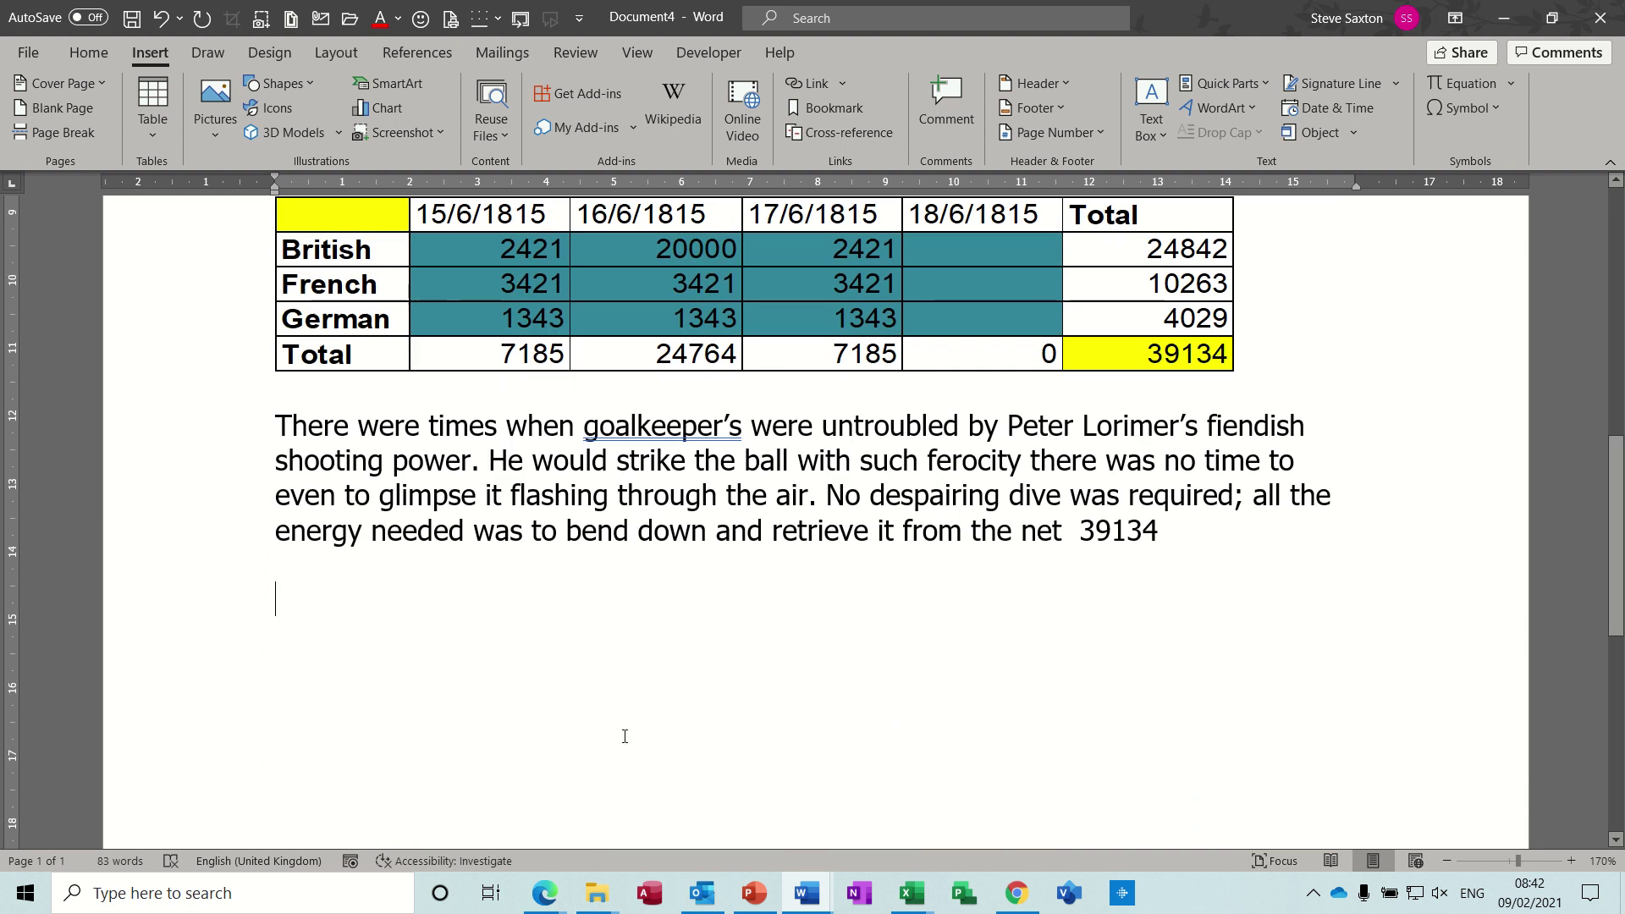
Copy the Waterloo Casualties column chart from the Charting 2020 workbook.
{"action": "left_click", "coordinate": [911, 893]}
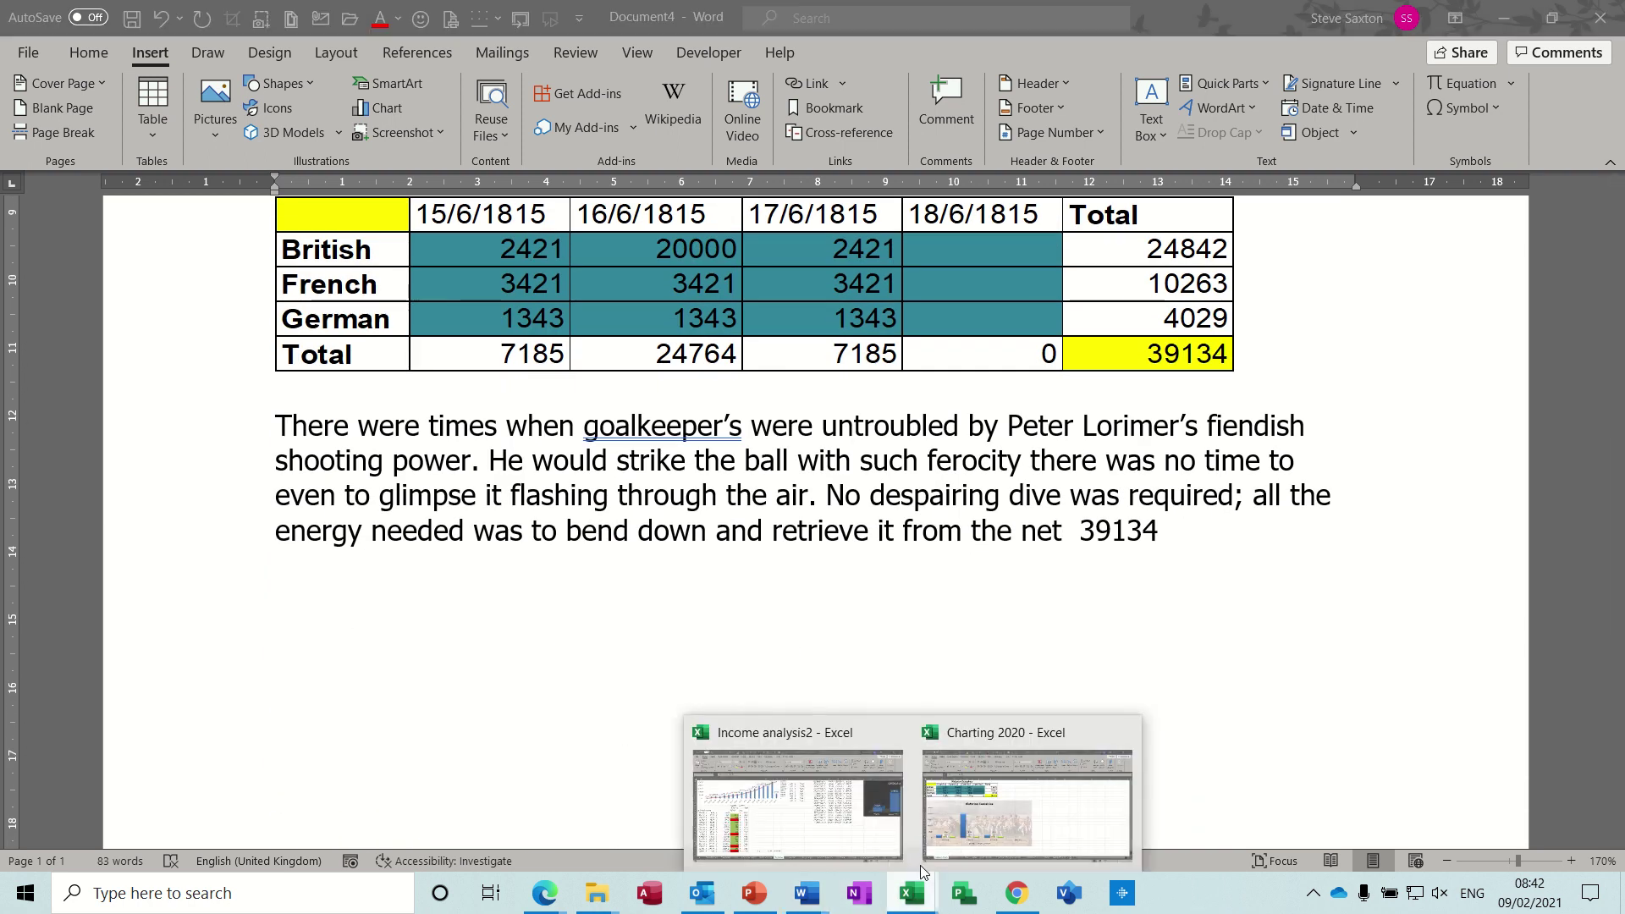
{"action": "left_click", "coordinate": [972, 811]}
{"action": "left_click", "coordinate": [727, 397]}
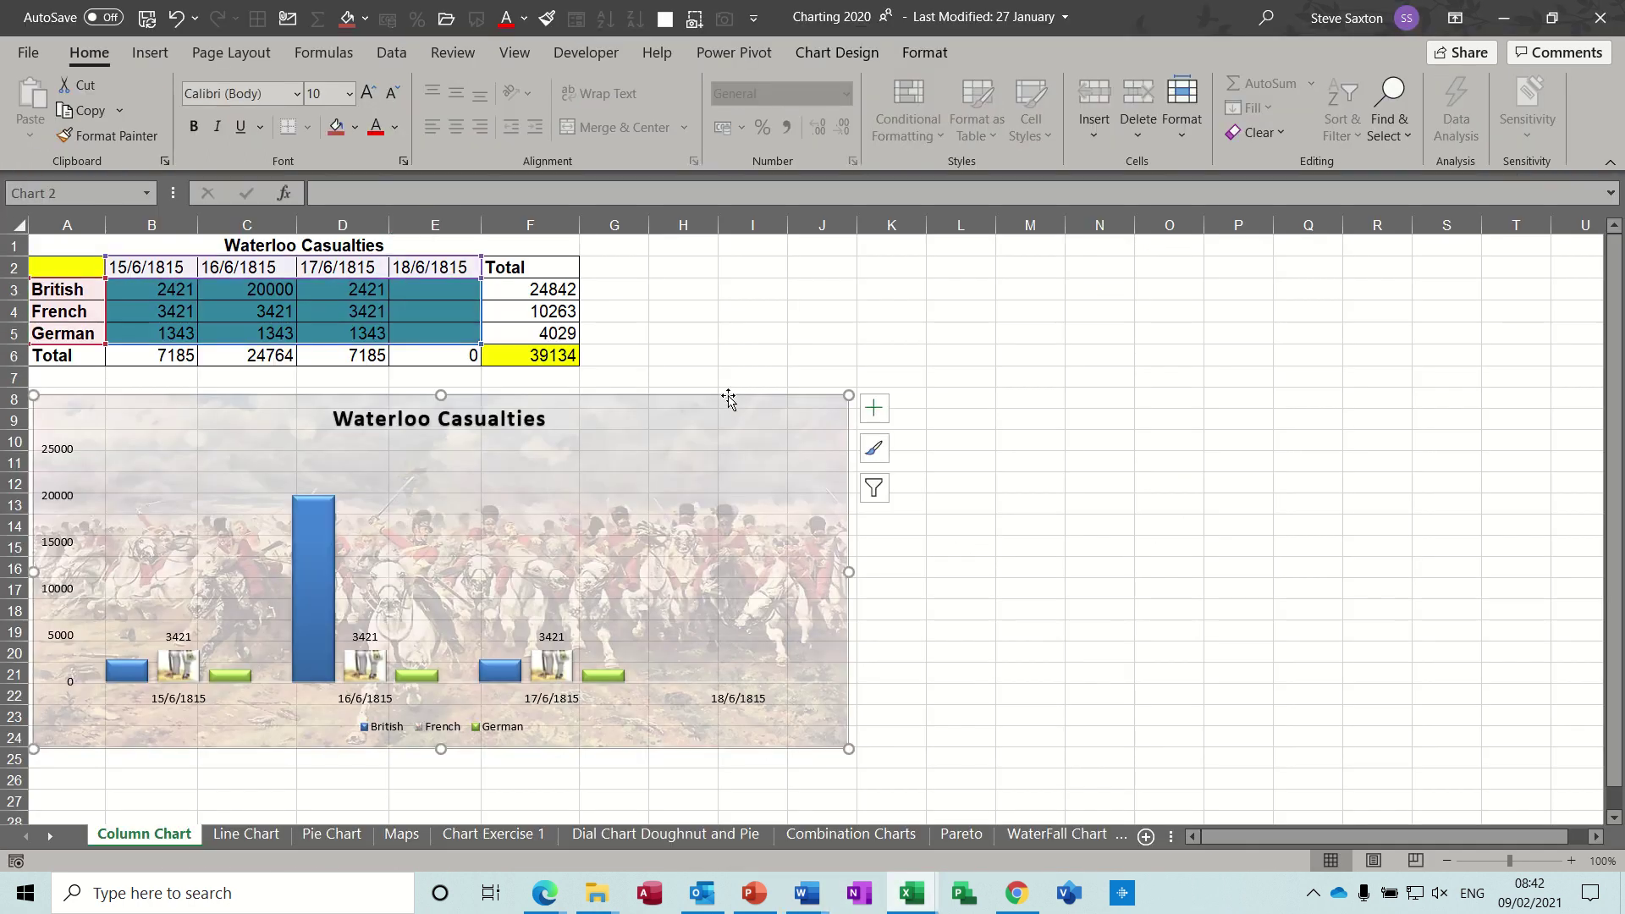
{"action": "key", "text": "ctrl+c"}
{"action": "left_click", "coordinate": [913, 896]}
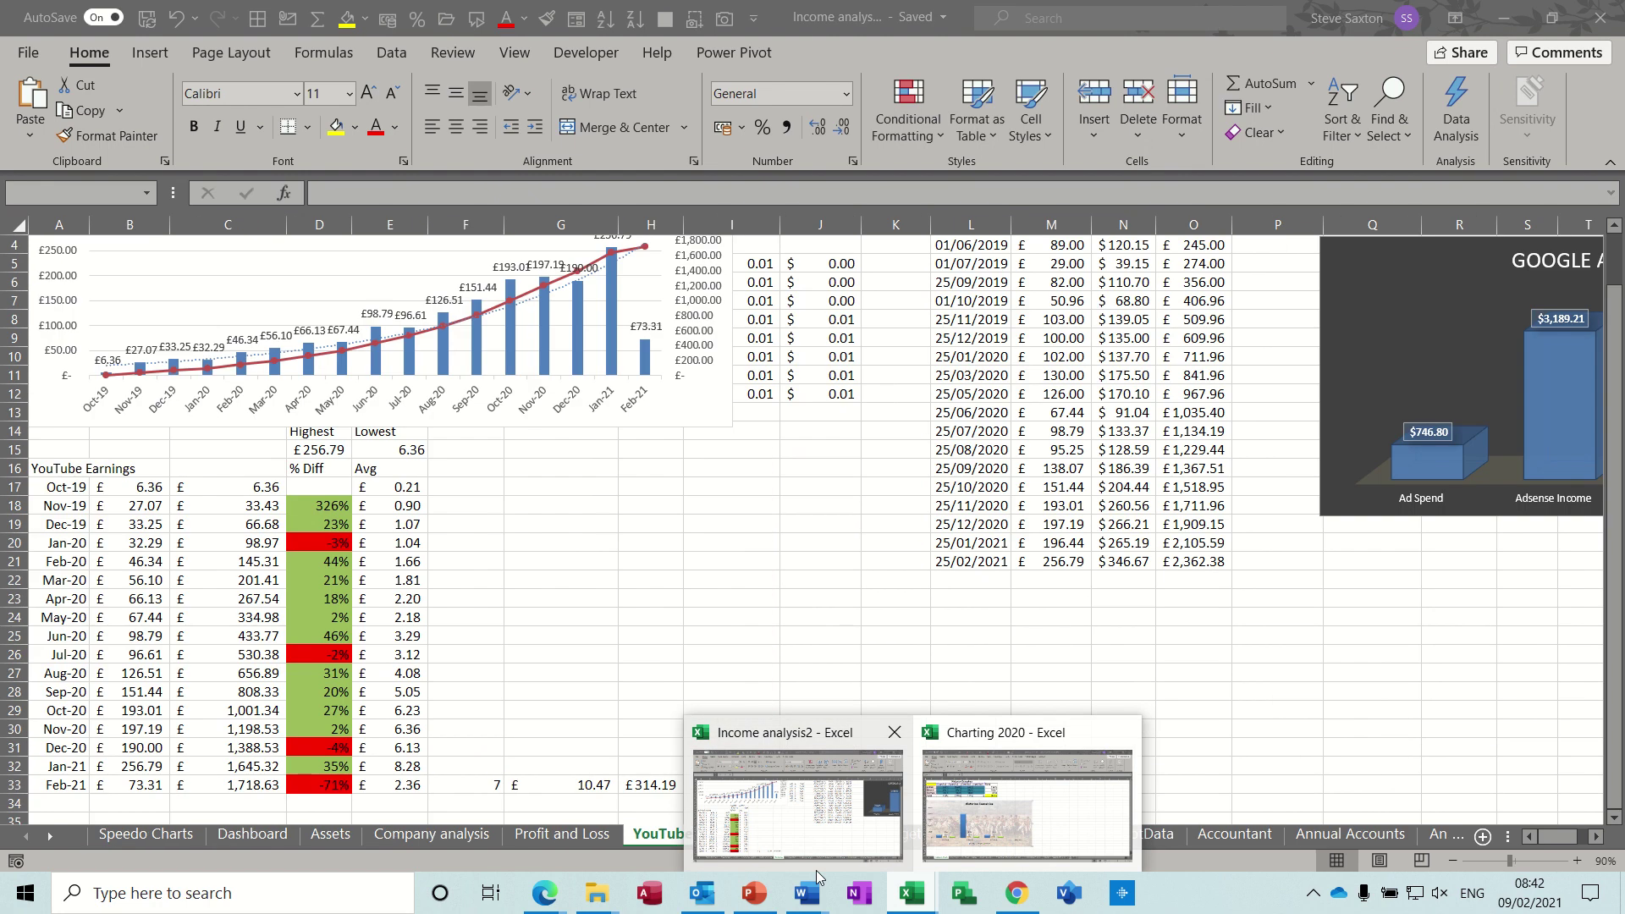
Paste the Waterloo Casualties chart into Document4 on the empty line below the 39134 paragraph.
{"action": "mouse_move", "coordinate": [807, 893]}
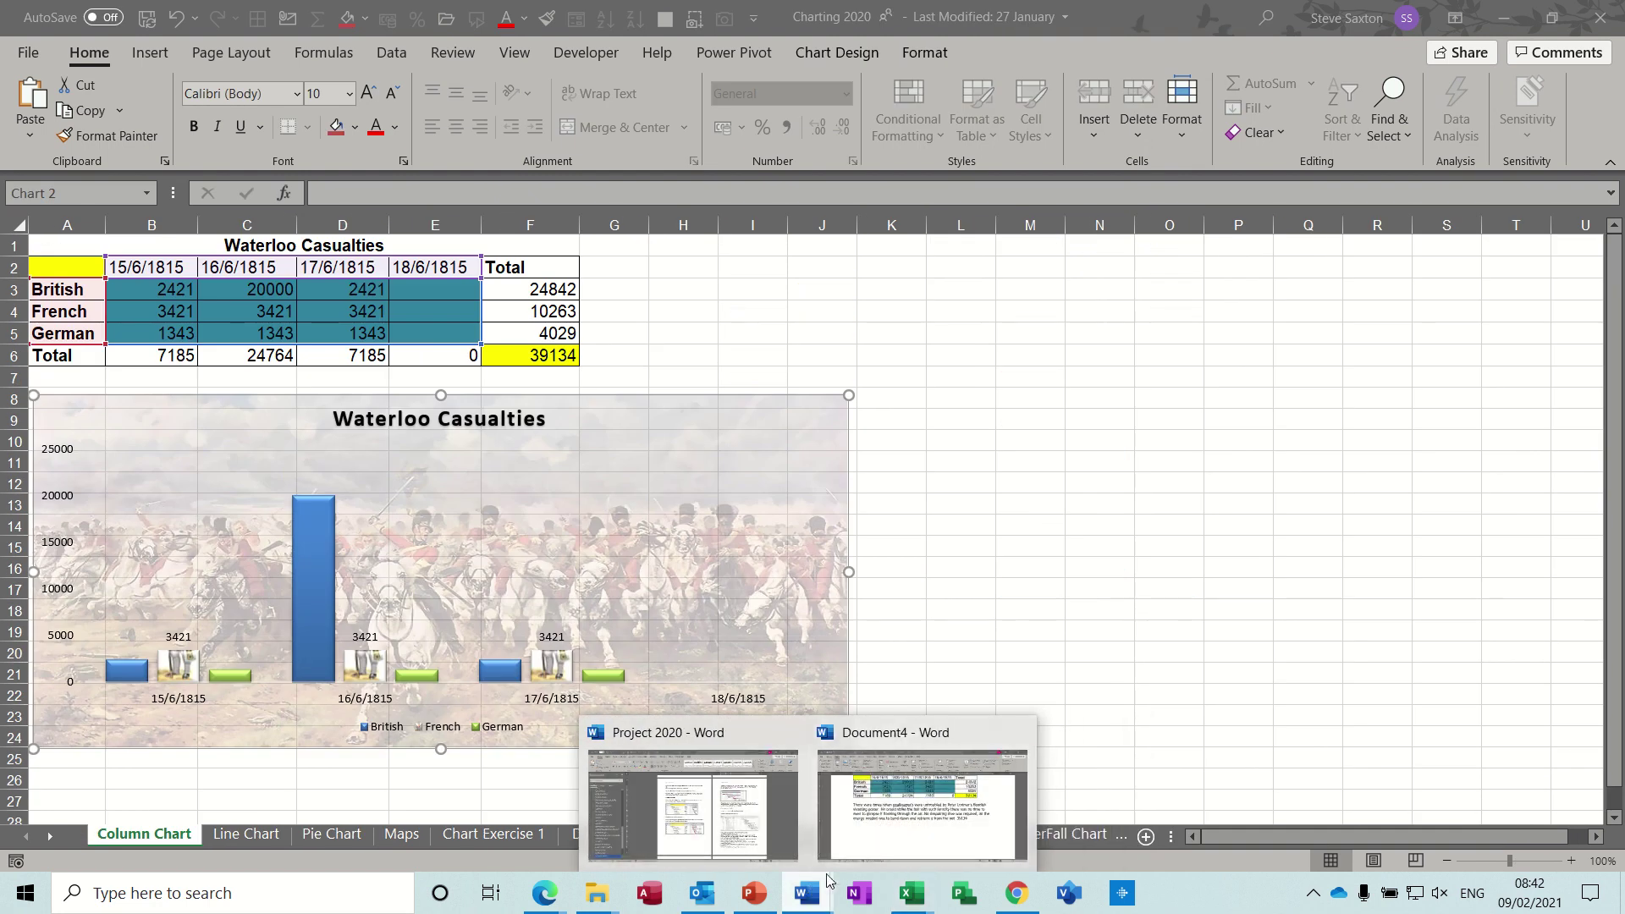
{"action": "left_click", "coordinate": [895, 838]}
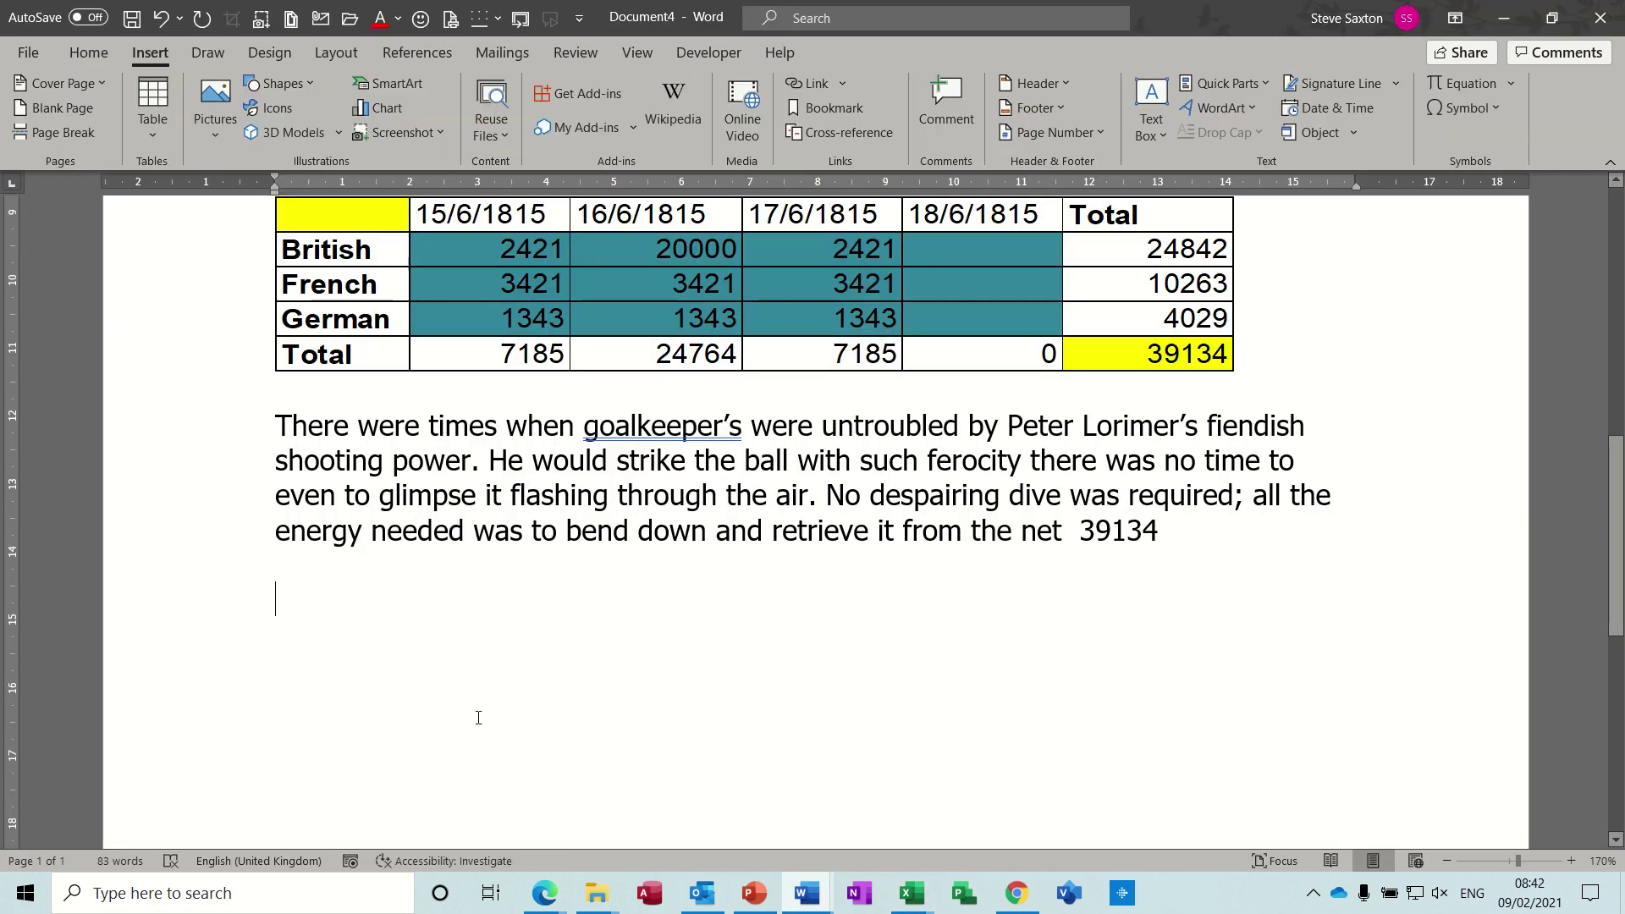
{"action": "key", "text": "ctrl+v"}
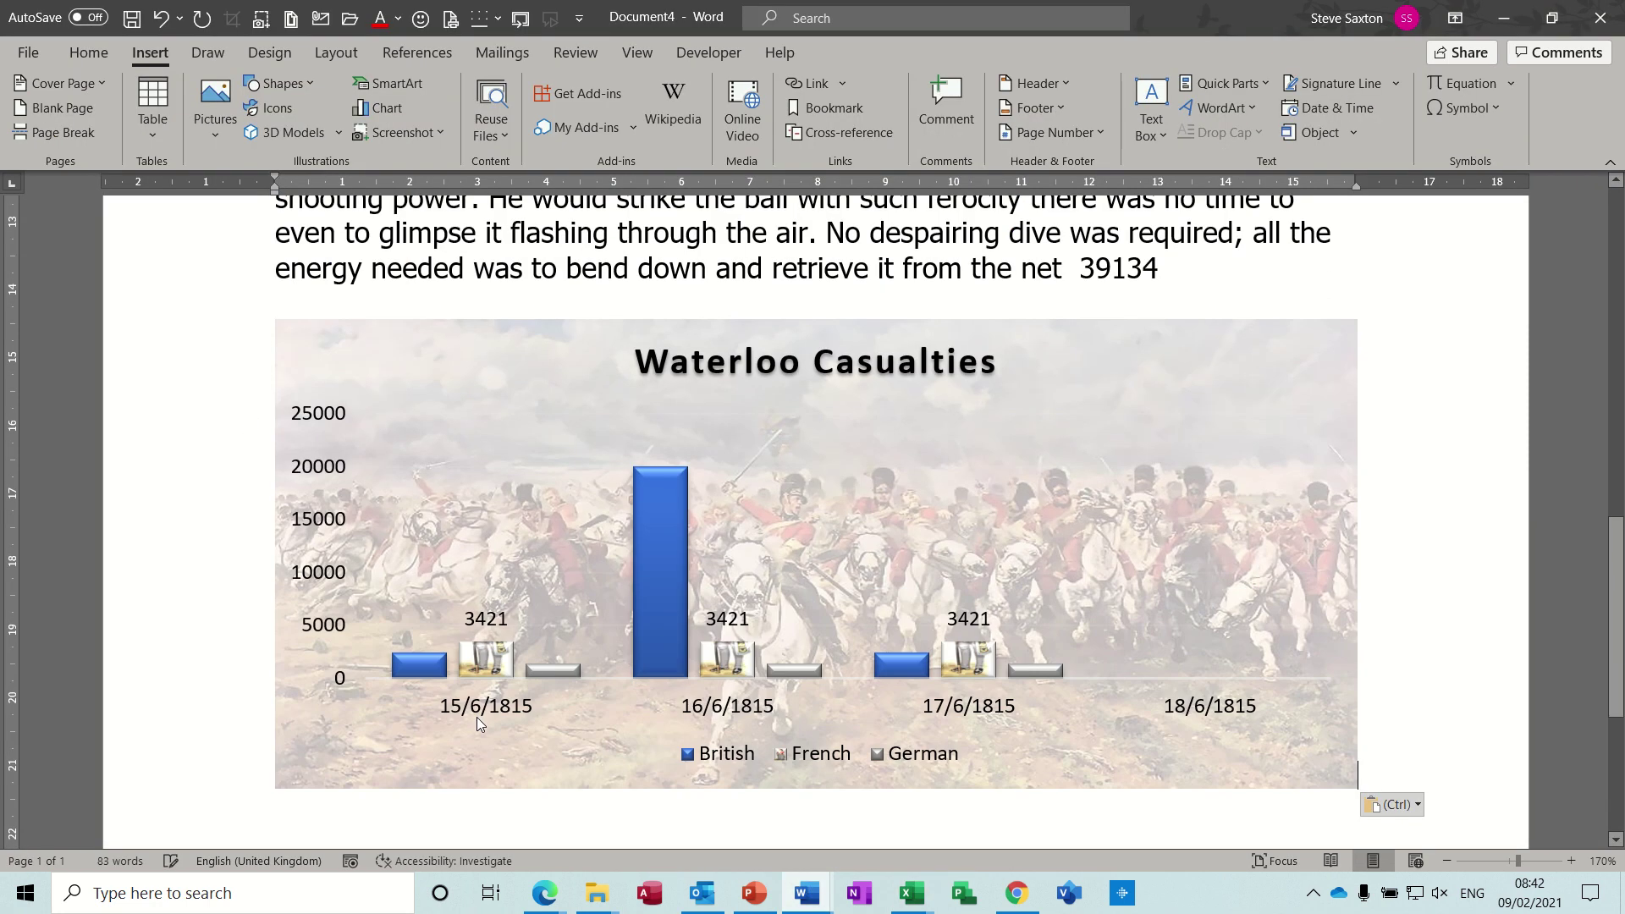